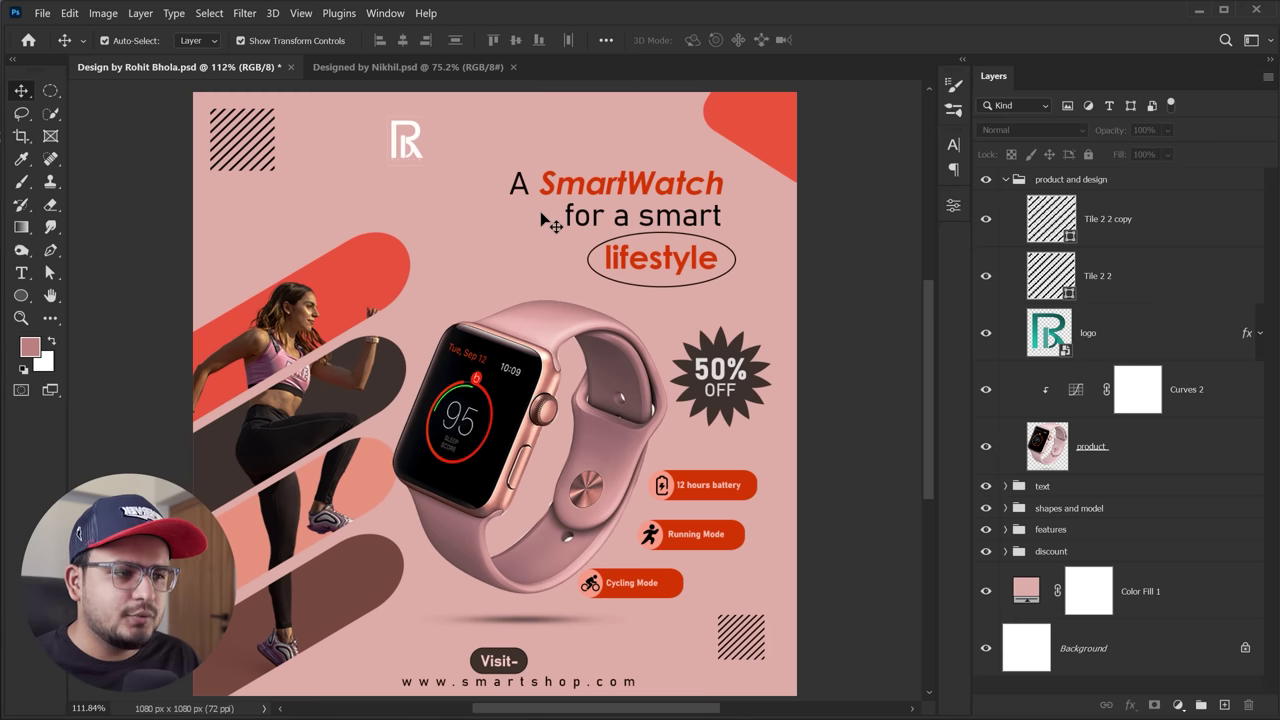
# Change the Color Fill 1 background to the paler pink f2c9c5
pyautogui.doubleClick(1028, 591)
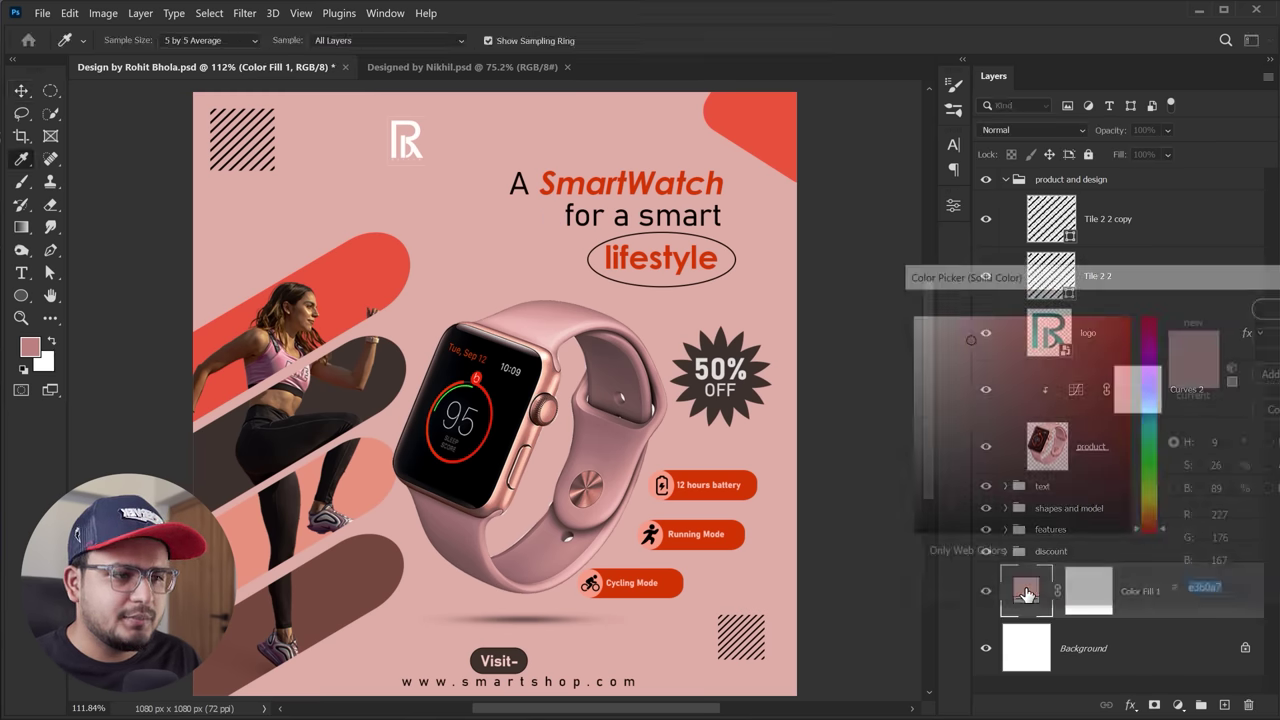
pyautogui.click(549, 332)
pyautogui.click(951, 324)
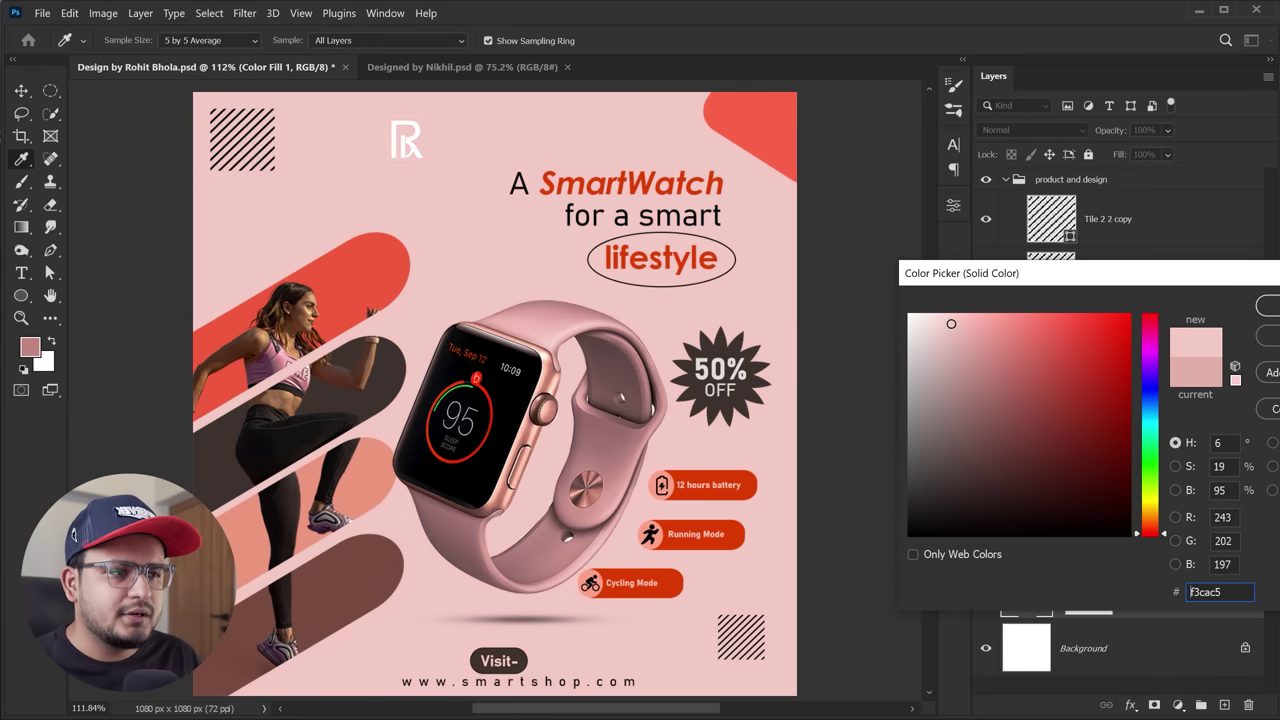
pyautogui.click(553, 330)
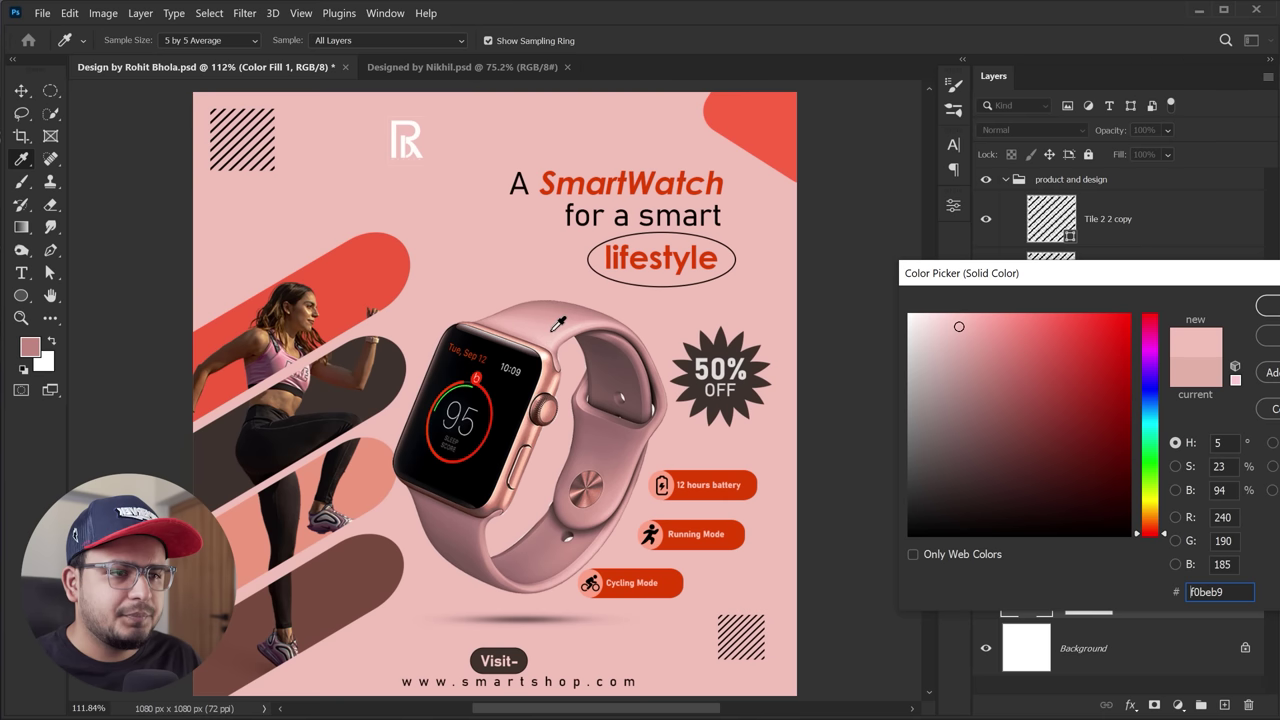
pyautogui.click(949, 324)
pyautogui.press('Return')
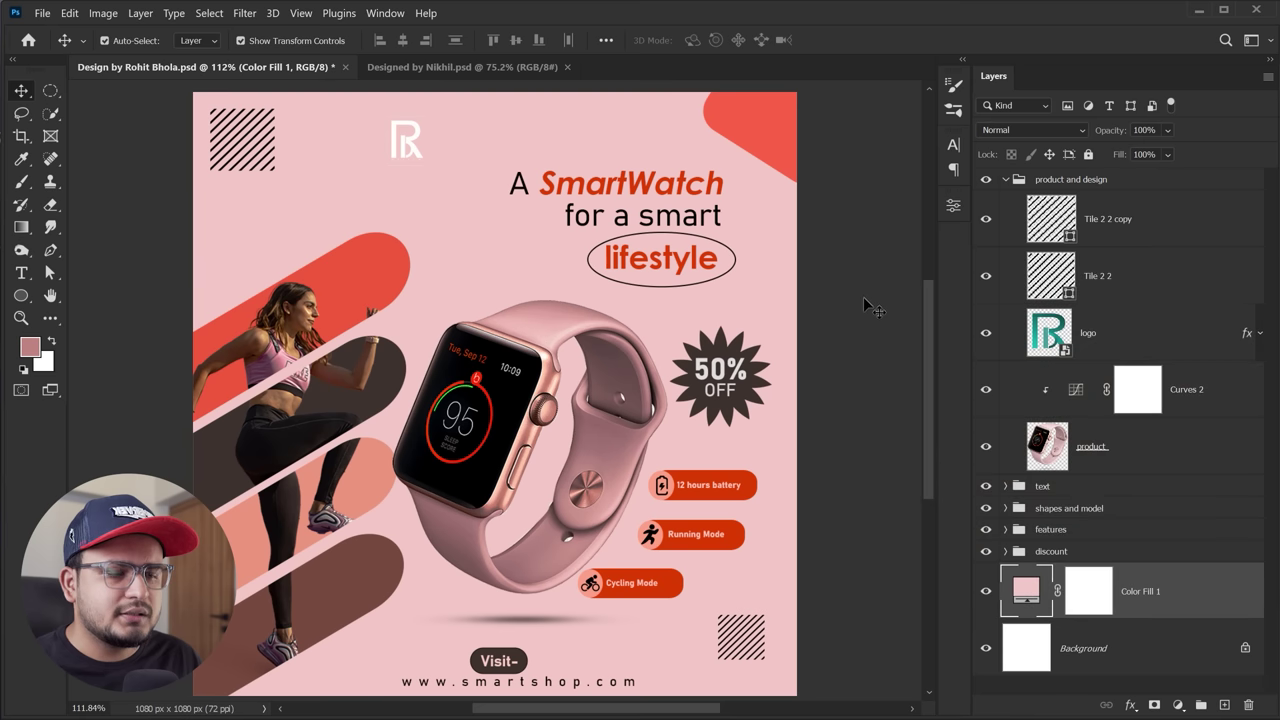
pyautogui.press('v')
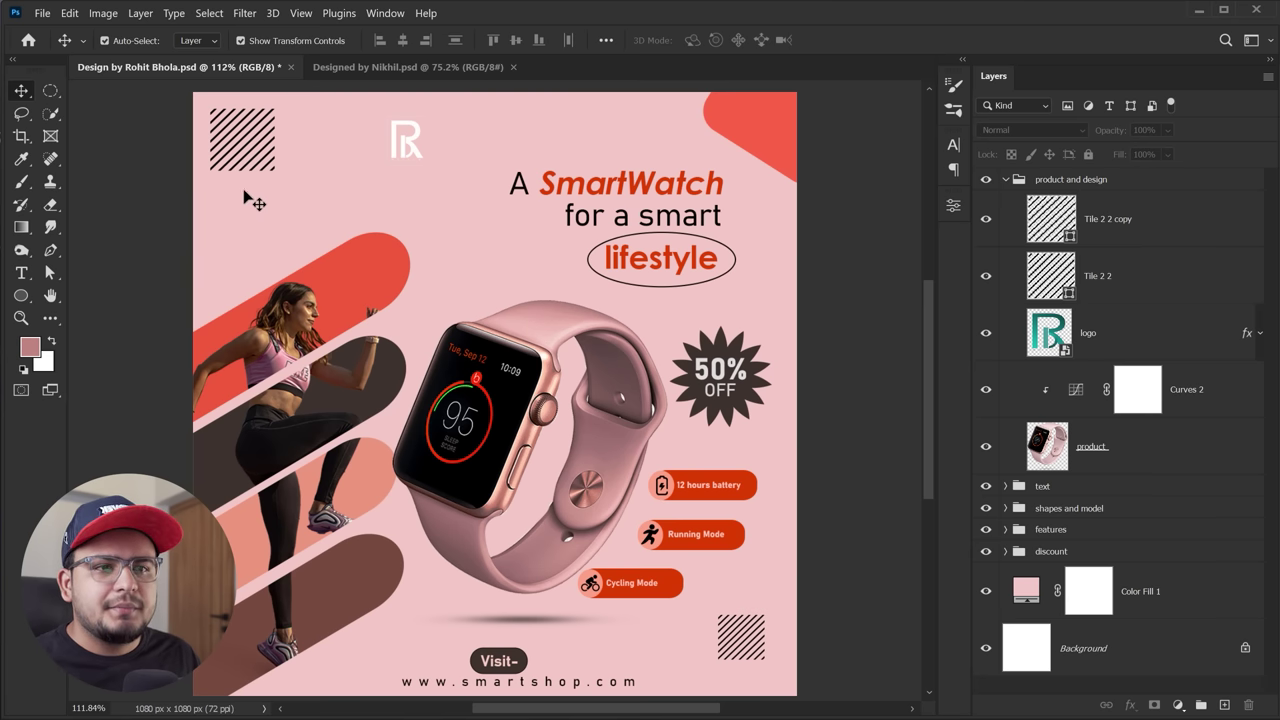
# Delete the striped Tile 2 2 layer and move the R logo into the top-left corner
pyautogui.click(262, 166)
pyautogui.click(232, 158)
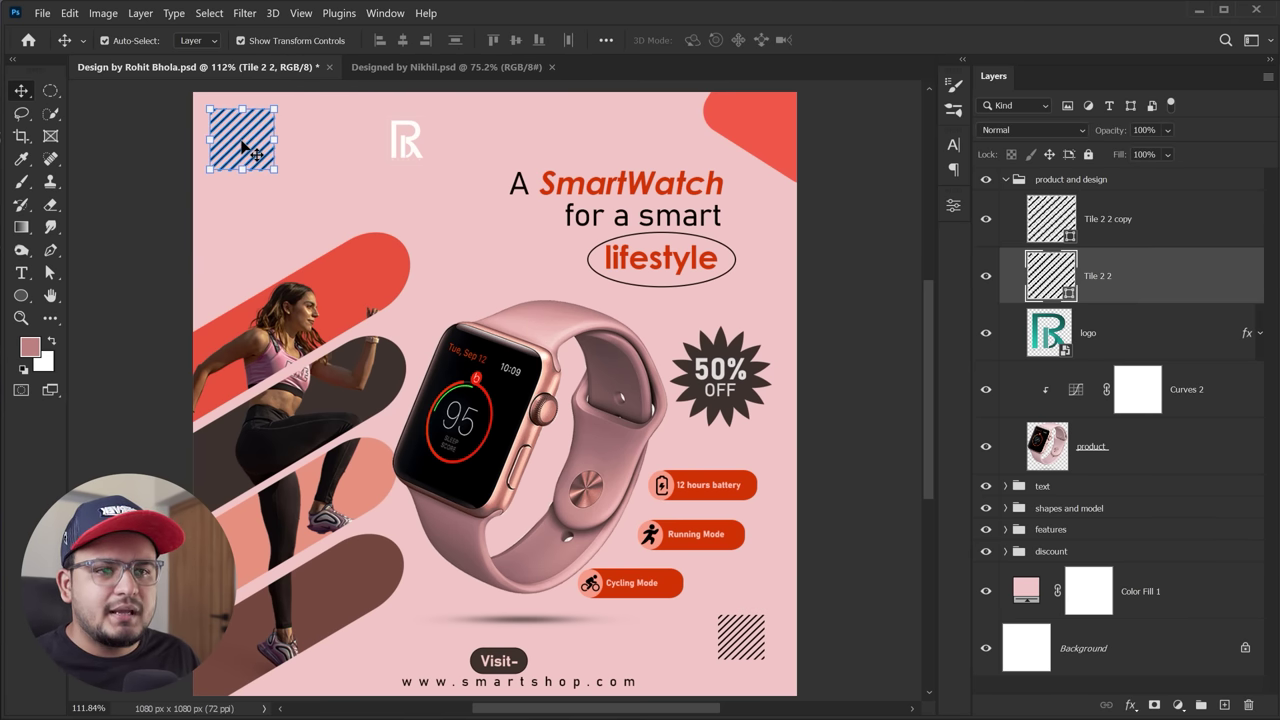
pyautogui.click(785, 641)
pyautogui.click(843, 545)
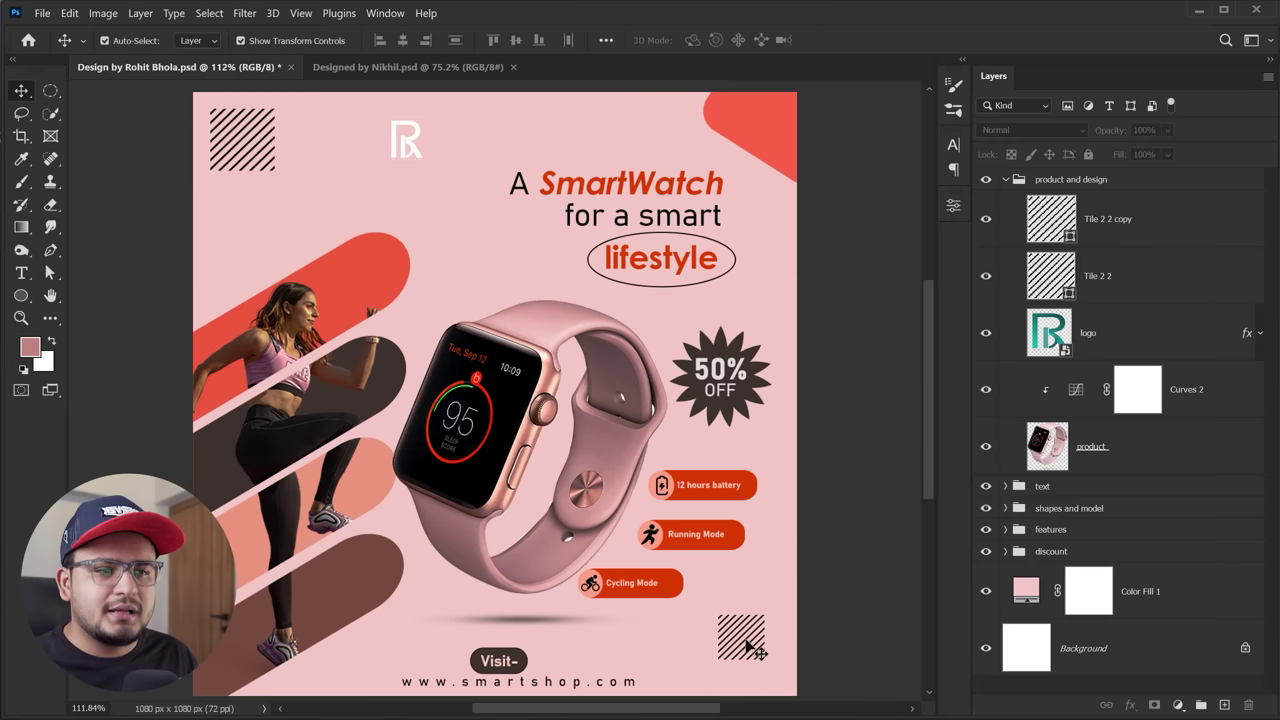
pyautogui.click(405, 148)
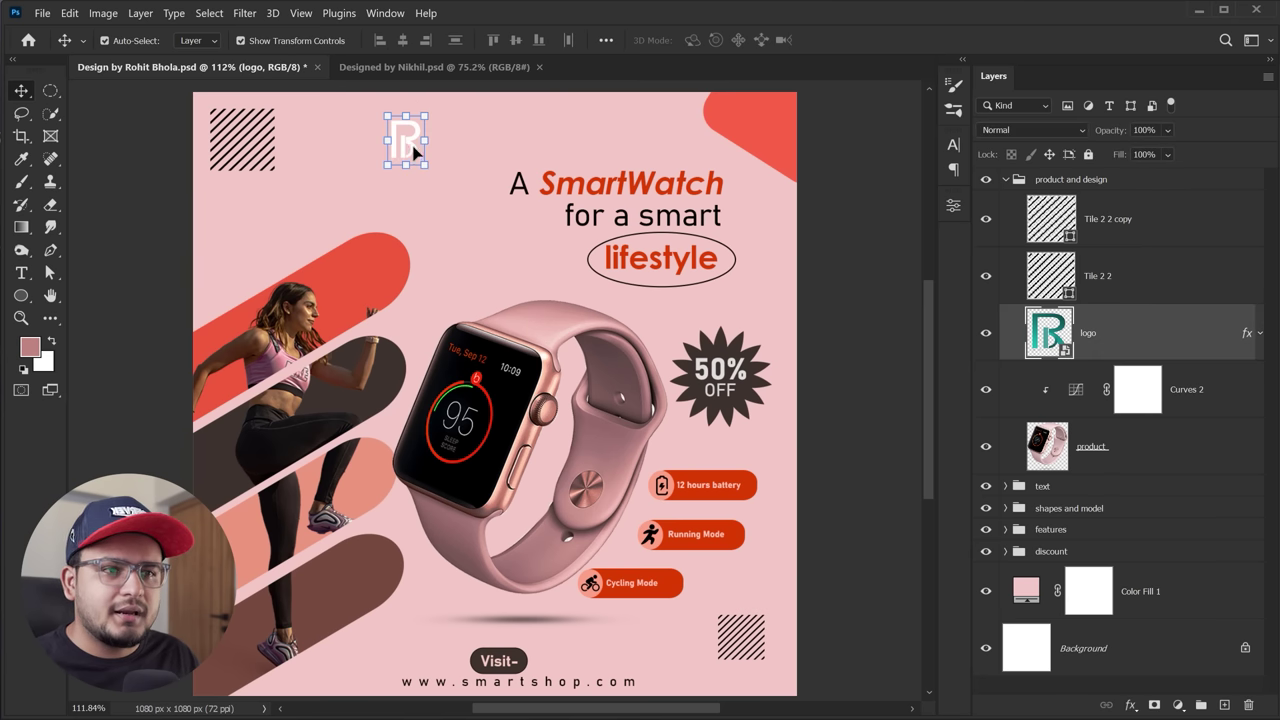
pyautogui.moveTo(413, 147); pyautogui.dragTo(497, 137)
pyautogui.click(231, 136)
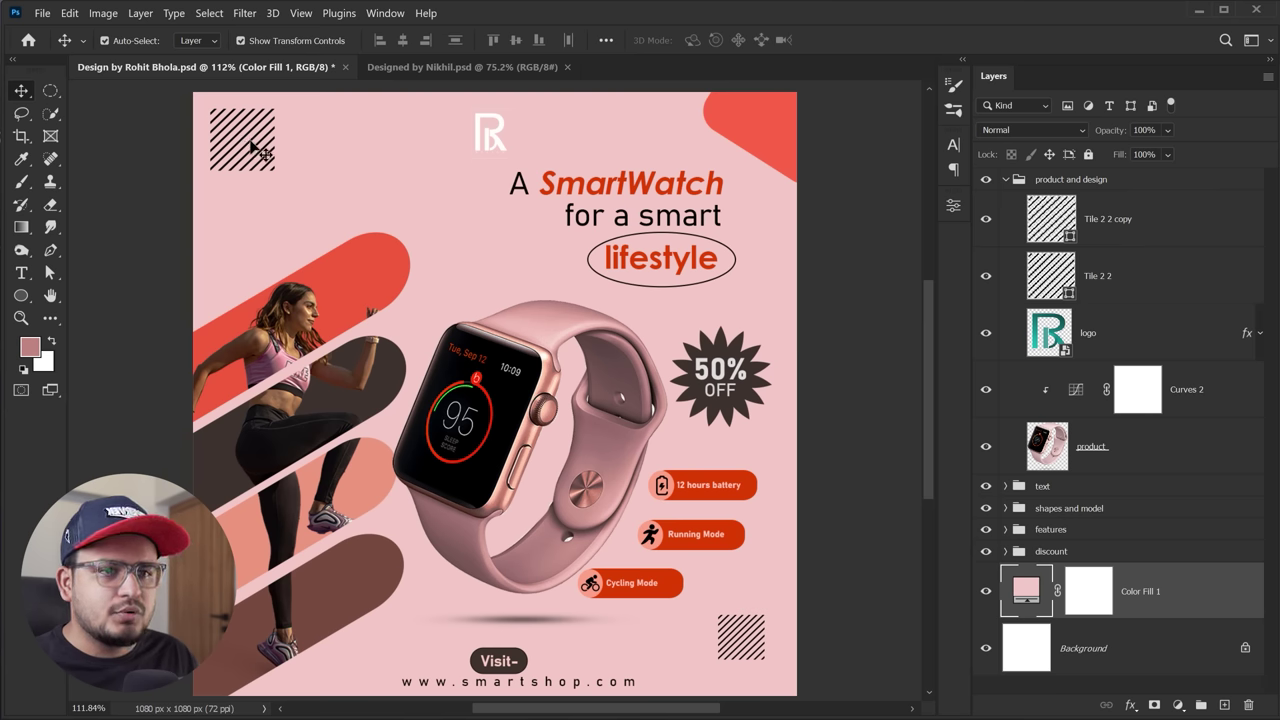
pyautogui.click(252, 146)
pyautogui.press('Delete')
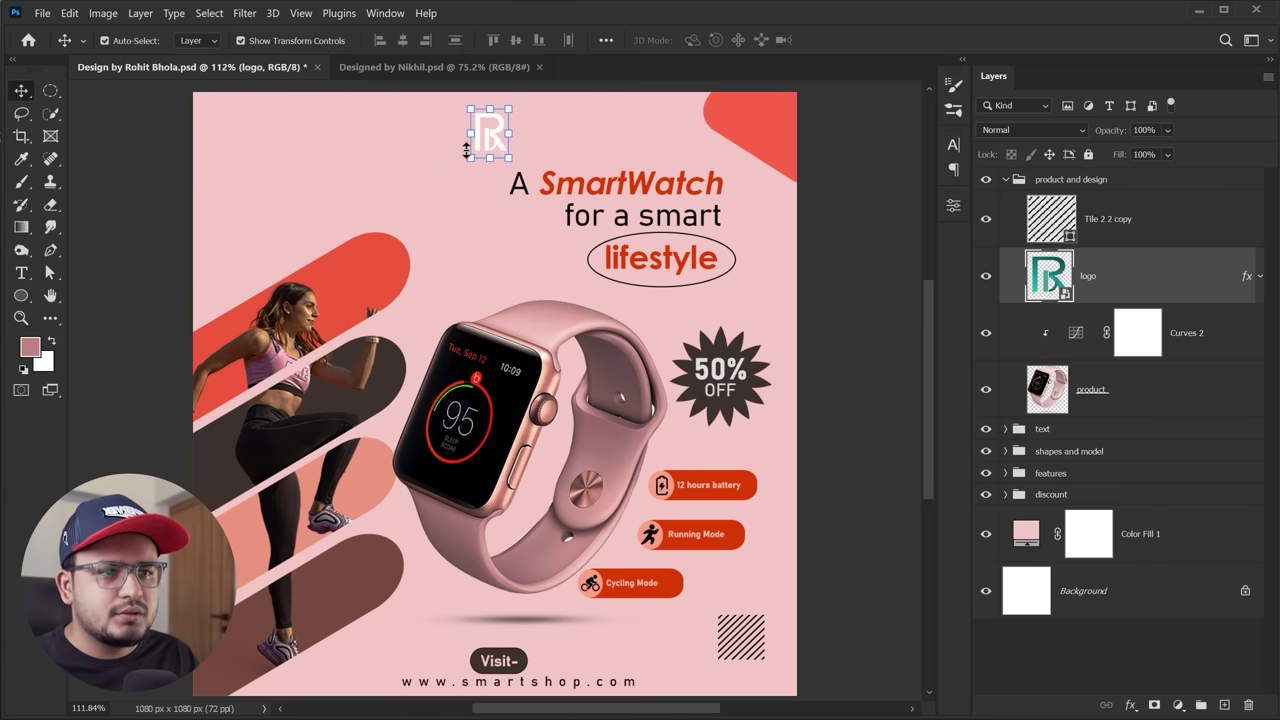
pyautogui.moveTo(484, 144); pyautogui.dragTo(237, 157)
# Shift the Rectangle 1 copy red shape in the top-right slightly to the right
pyautogui.click(169, 242)
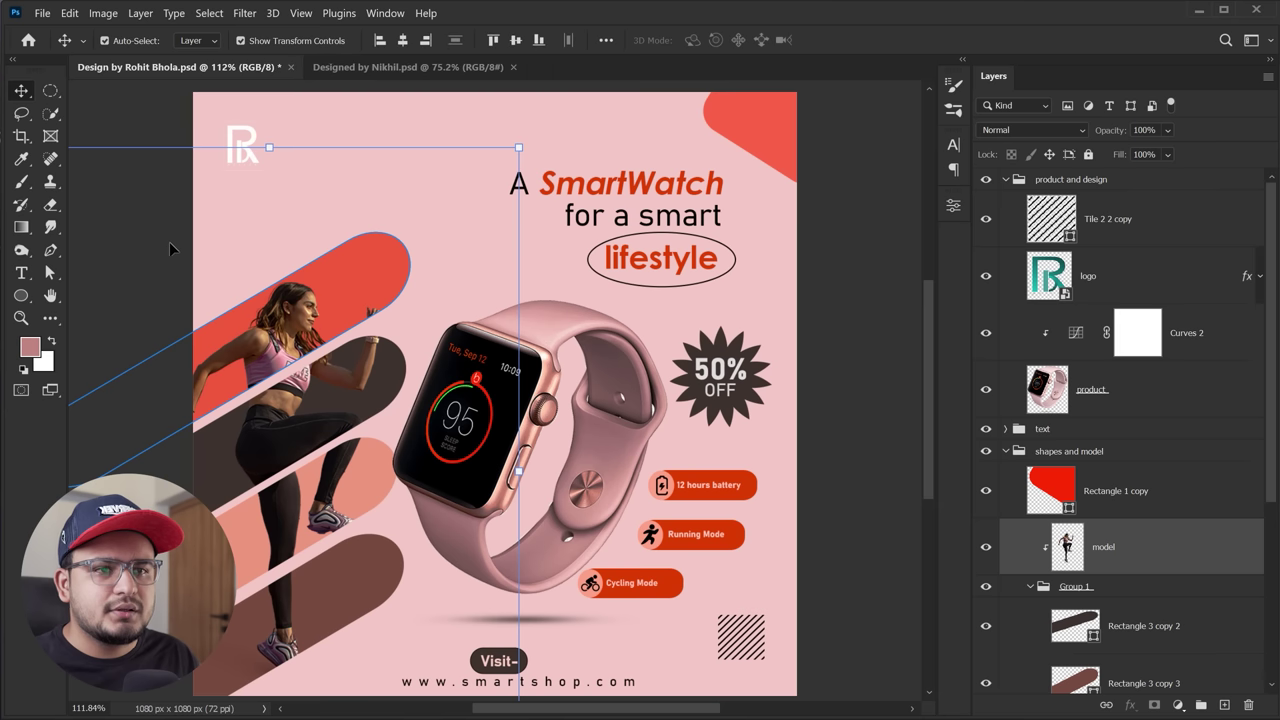
pyautogui.click(148, 122)
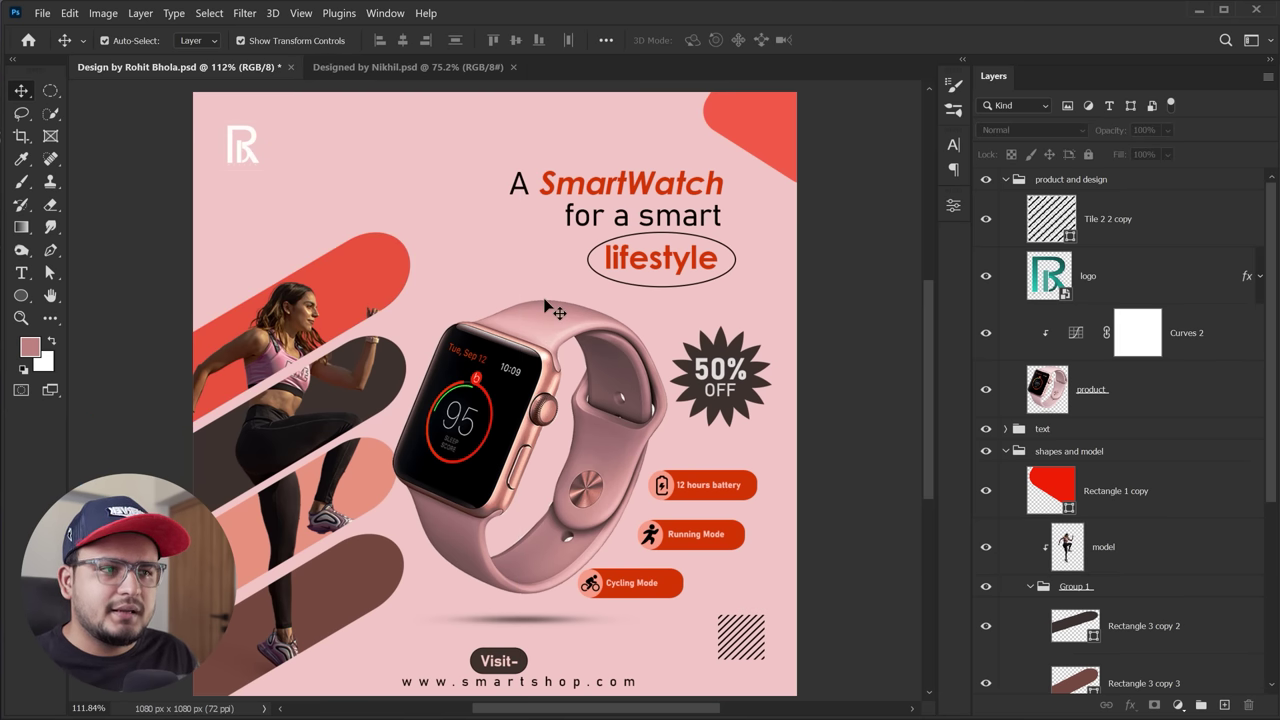
pyautogui.moveTo(787, 145); pyautogui.dragTo(800, 147)
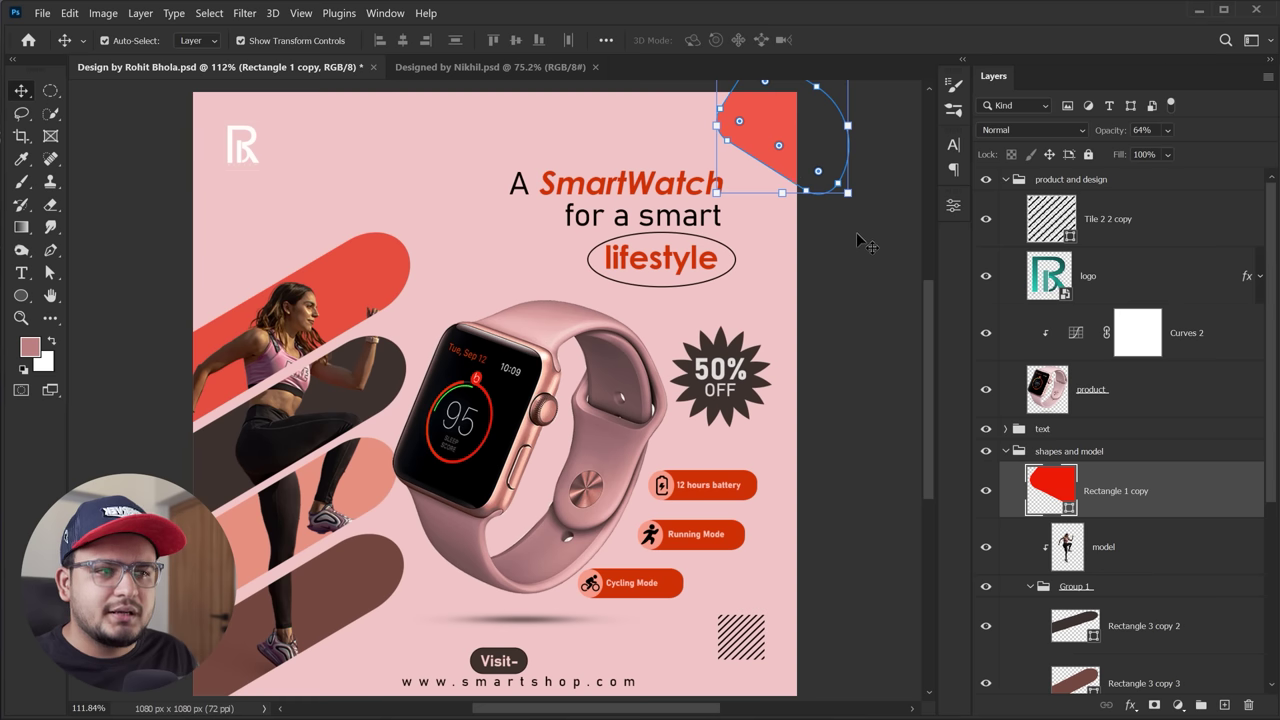
pyautogui.click(856, 232)
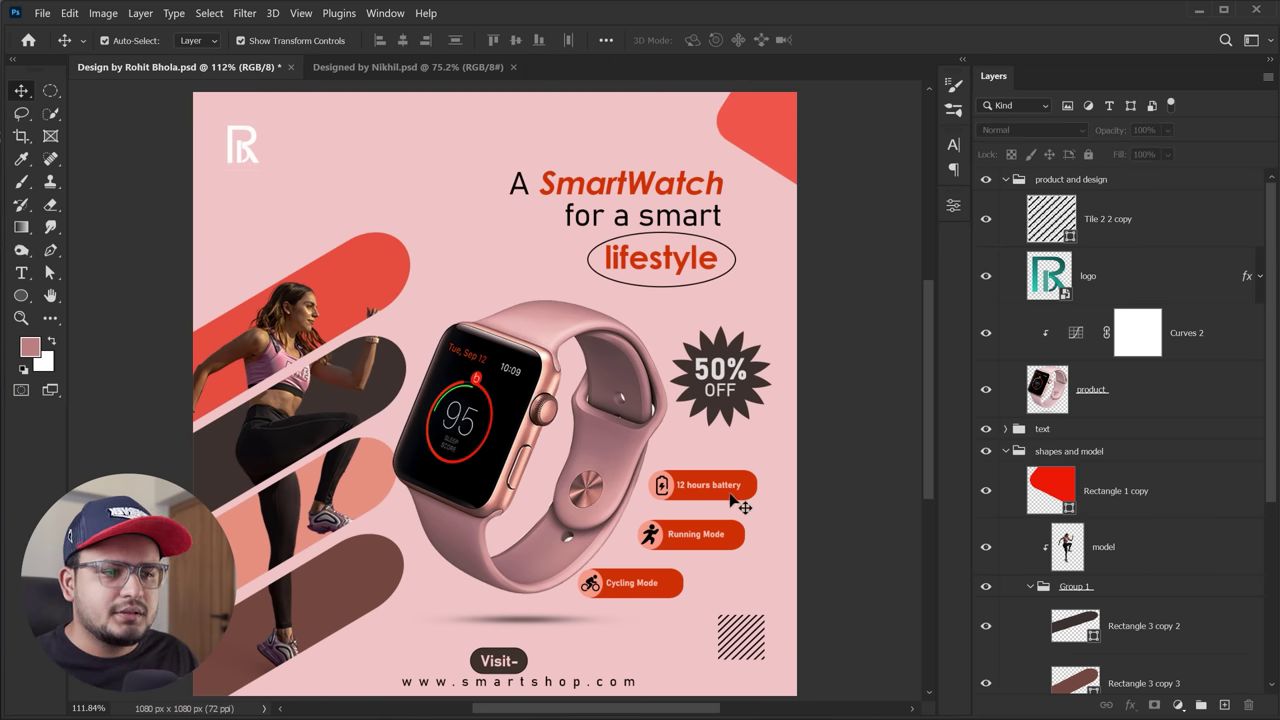
# Move the Running Mode label and running icon slightly left
pyautogui.scroll(1, 657, 566)
pyautogui.scroll(1, 670, 540)
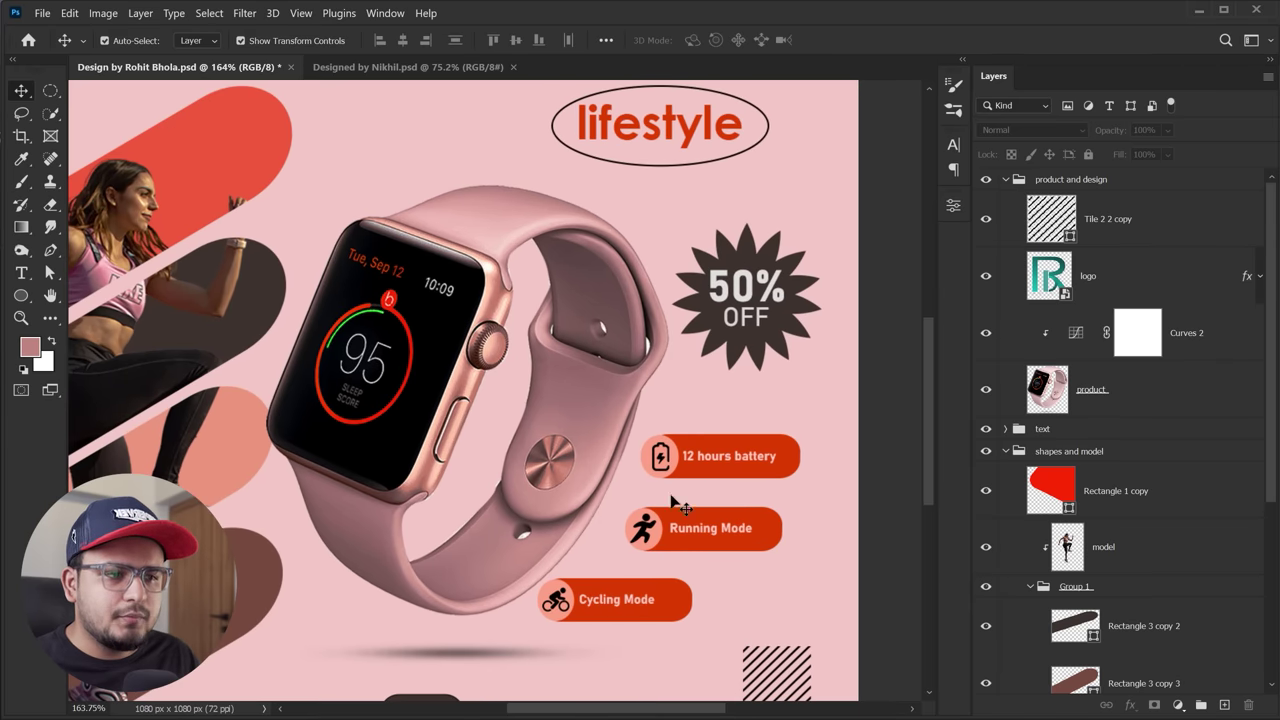
pyautogui.click(697, 537)
pyautogui.click(790, 540)
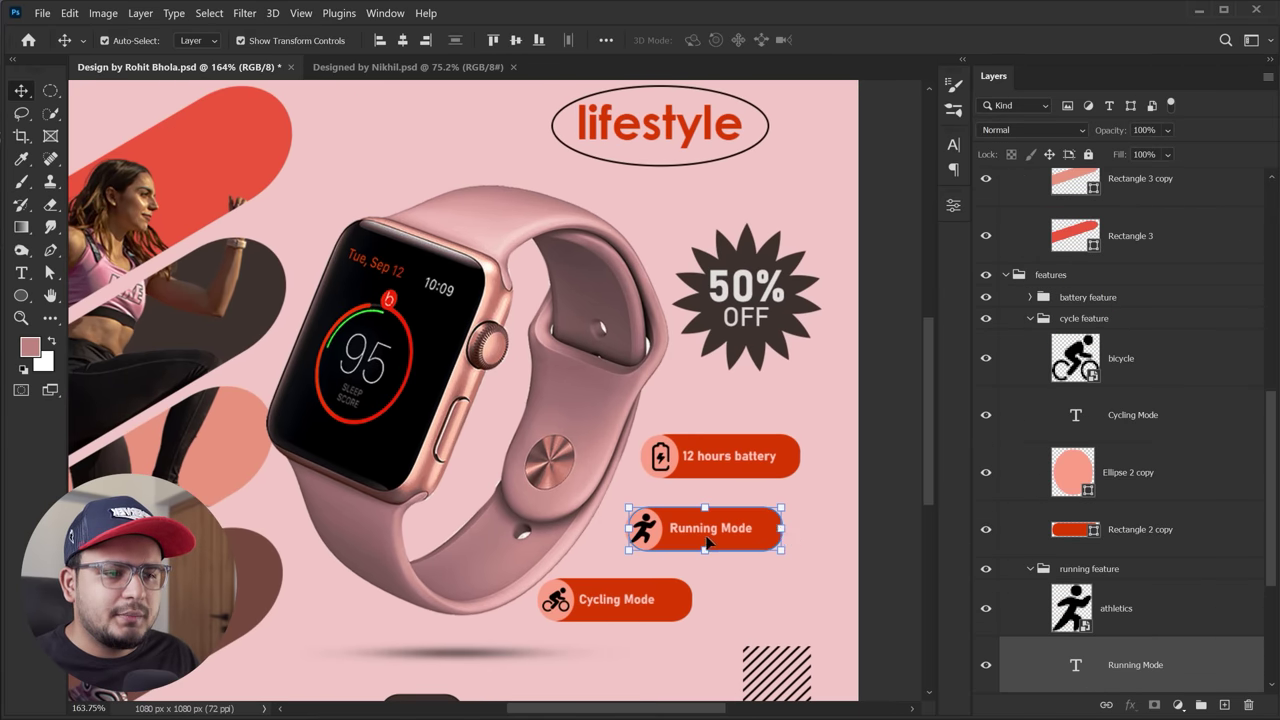
pyautogui.moveTo(644, 528); pyautogui.dragTo(679, 532)
pyautogui.keyDown('shift'); pyautogui.click(645, 532); pyautogui.keyUp('shift')
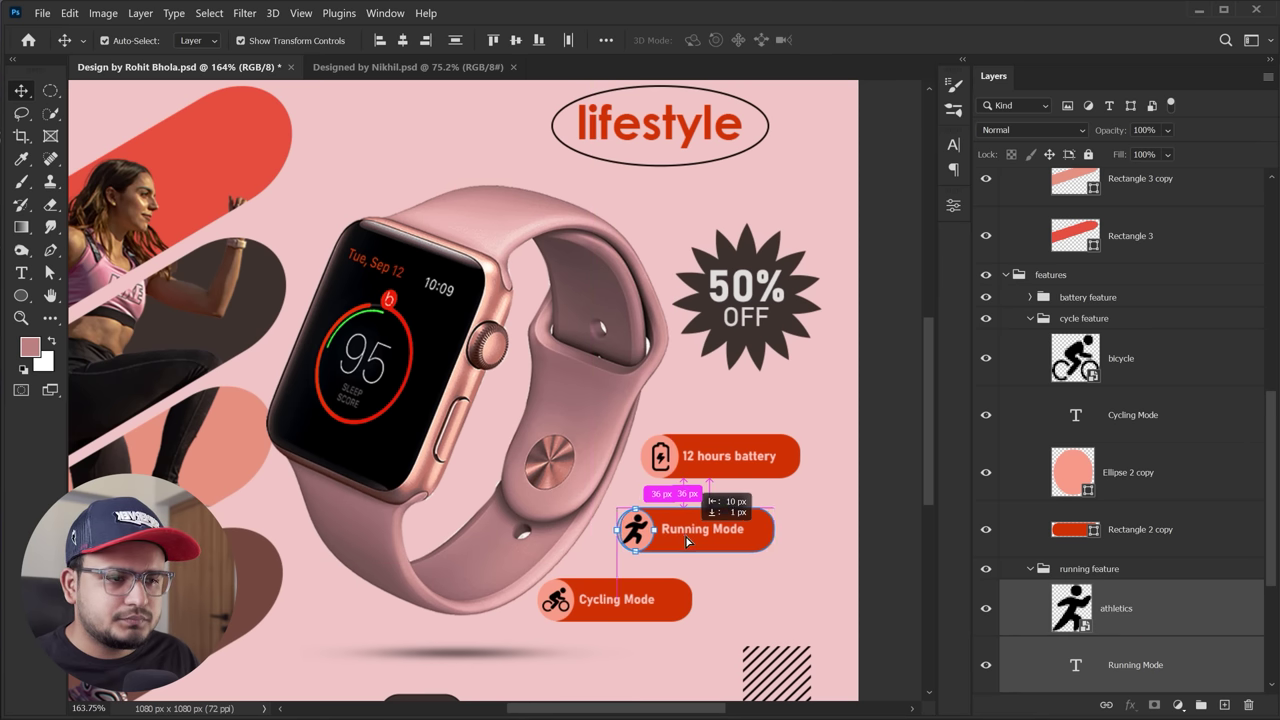
pyautogui.click(870, 540)
pyautogui.keyDown('alt'); pyautogui.scroll(-3, 615, 370); pyautogui.keyUp('alt')
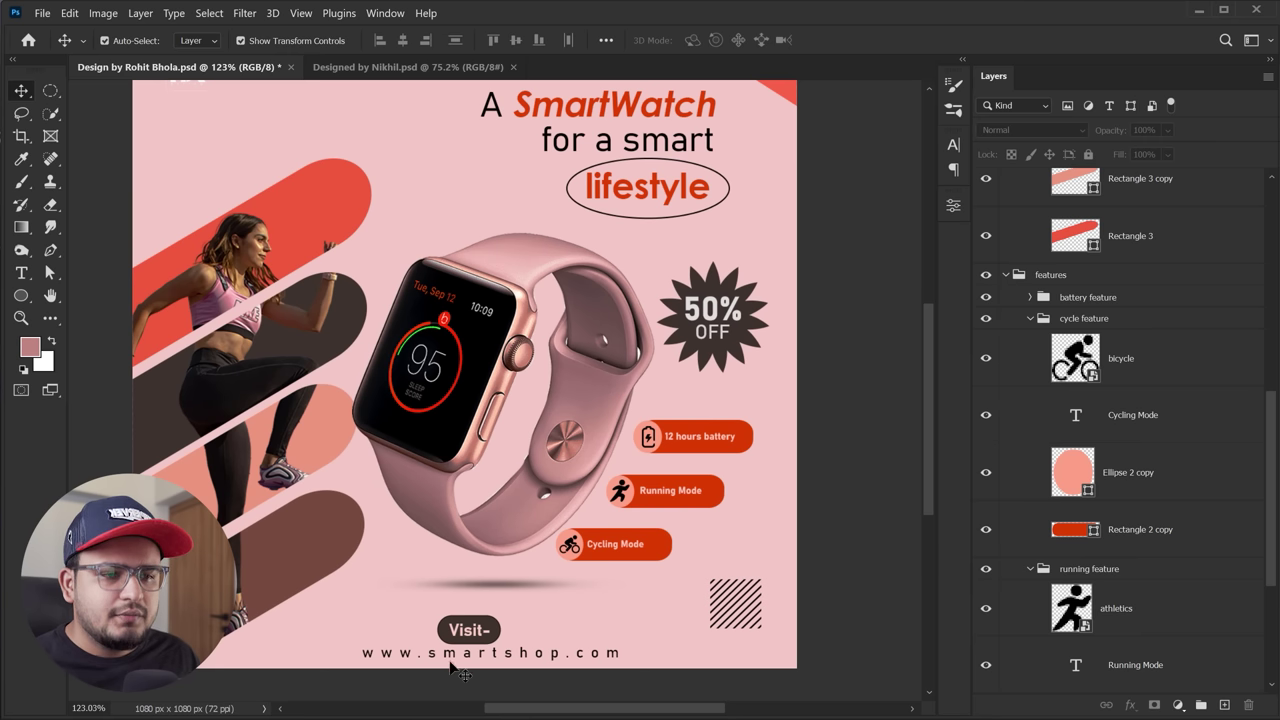
# Delete the Visit- text and its dark Rectangle 4 button shape
pyautogui.moveTo(485, 640); pyautogui.dragTo(480, 633)
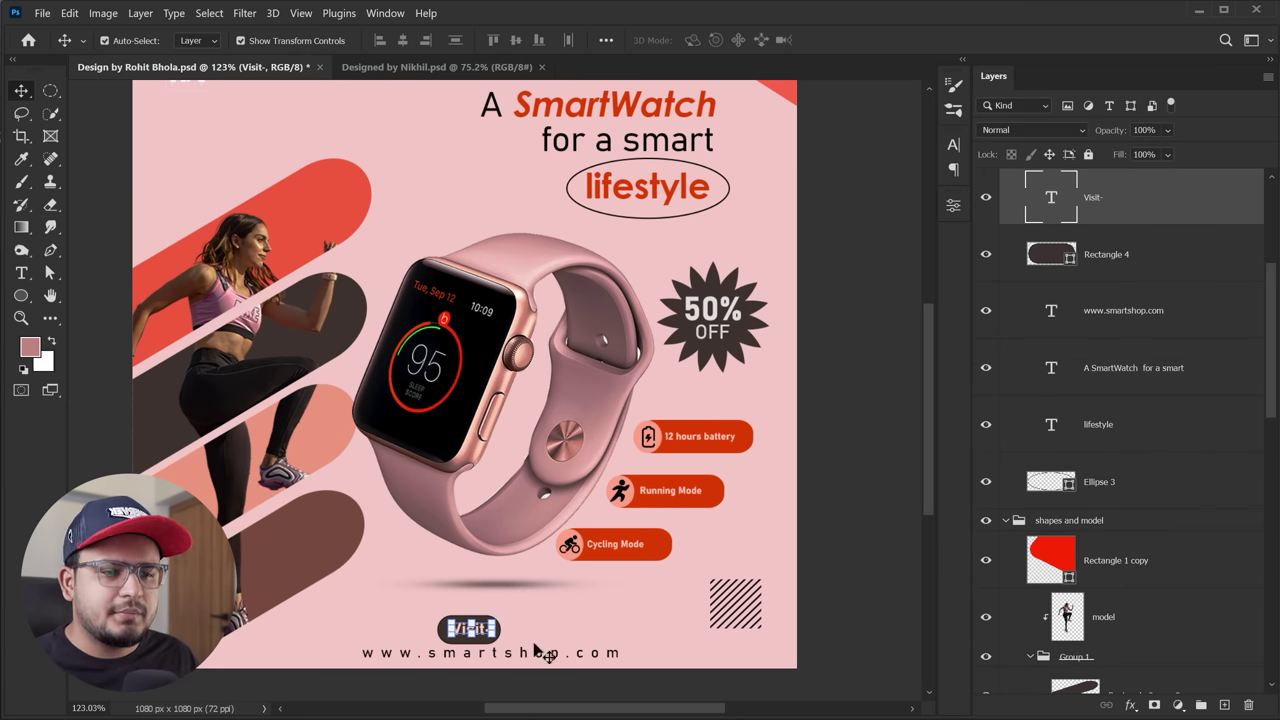
pyautogui.click(828, 601)
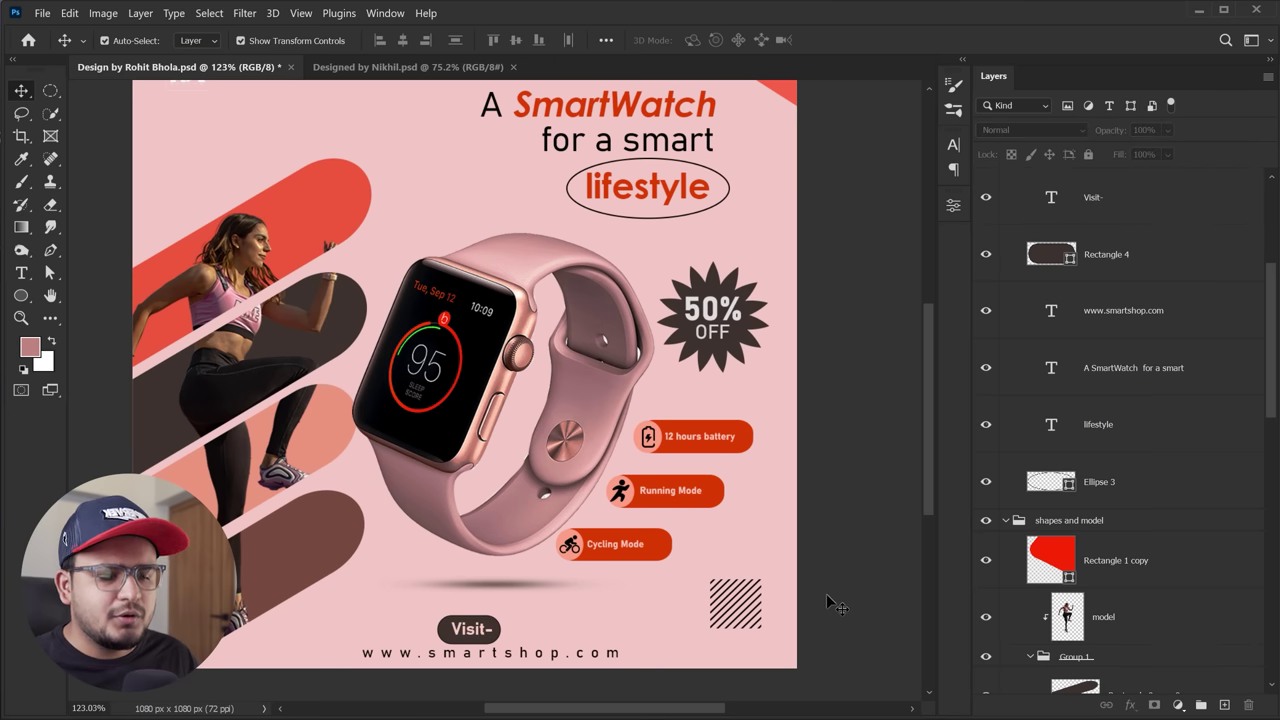
pyautogui.click(468, 630)
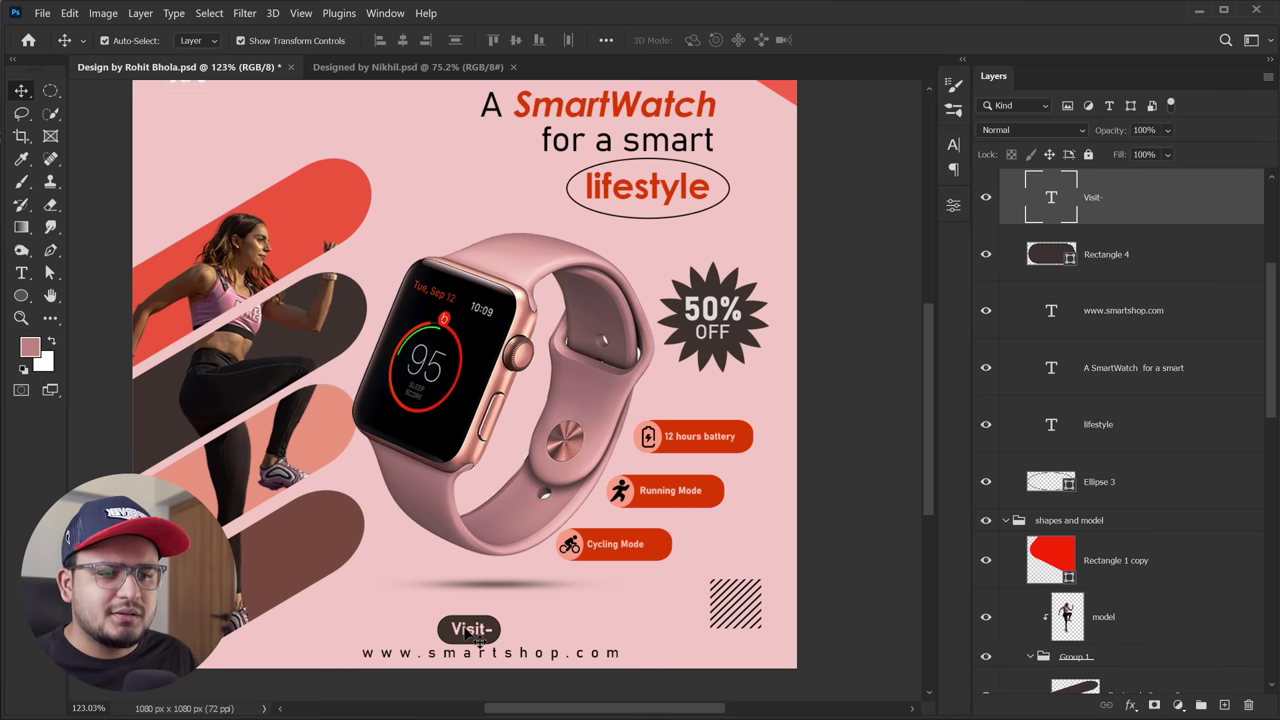
pyautogui.press('Delete')
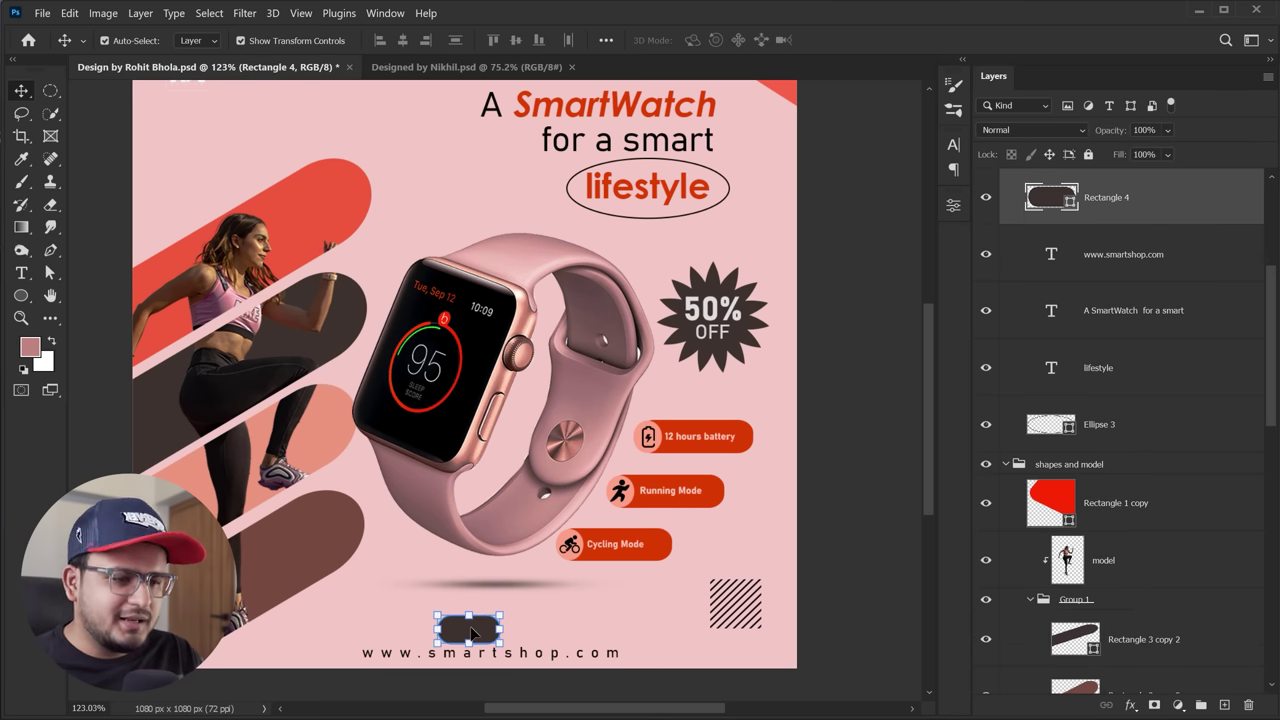
pyautogui.press('Delete')
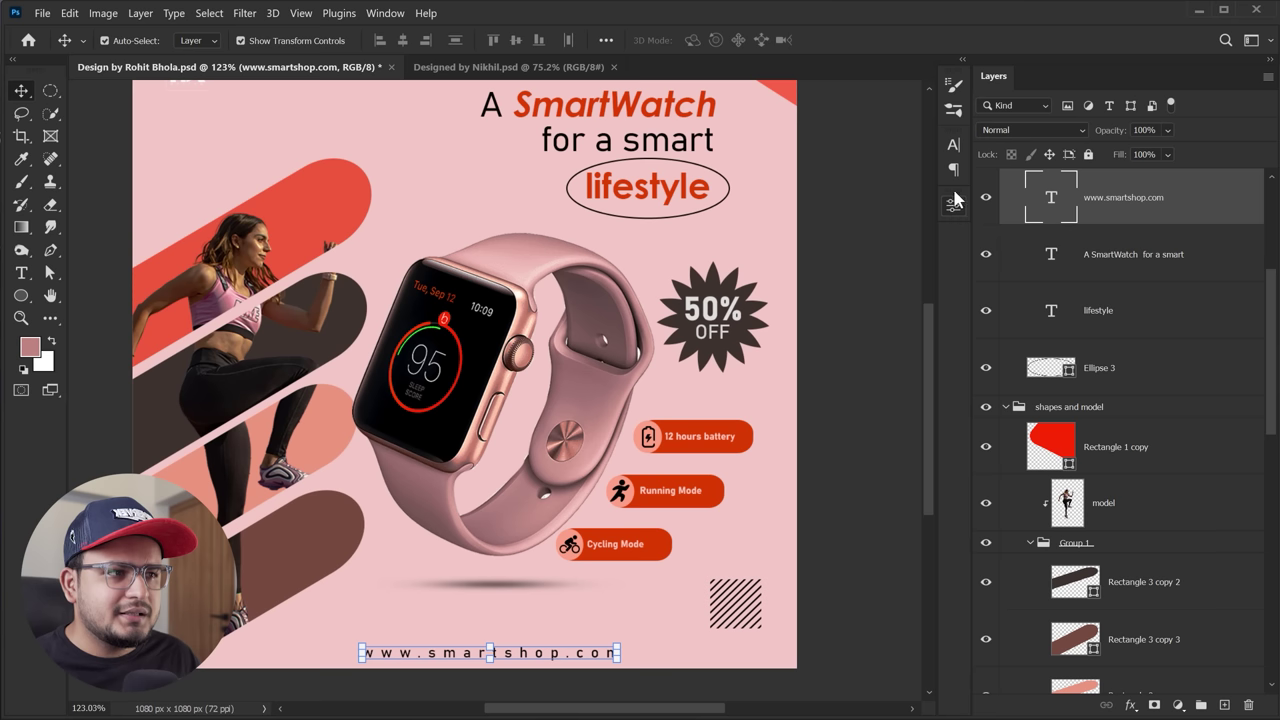
pyautogui.click(953, 145)
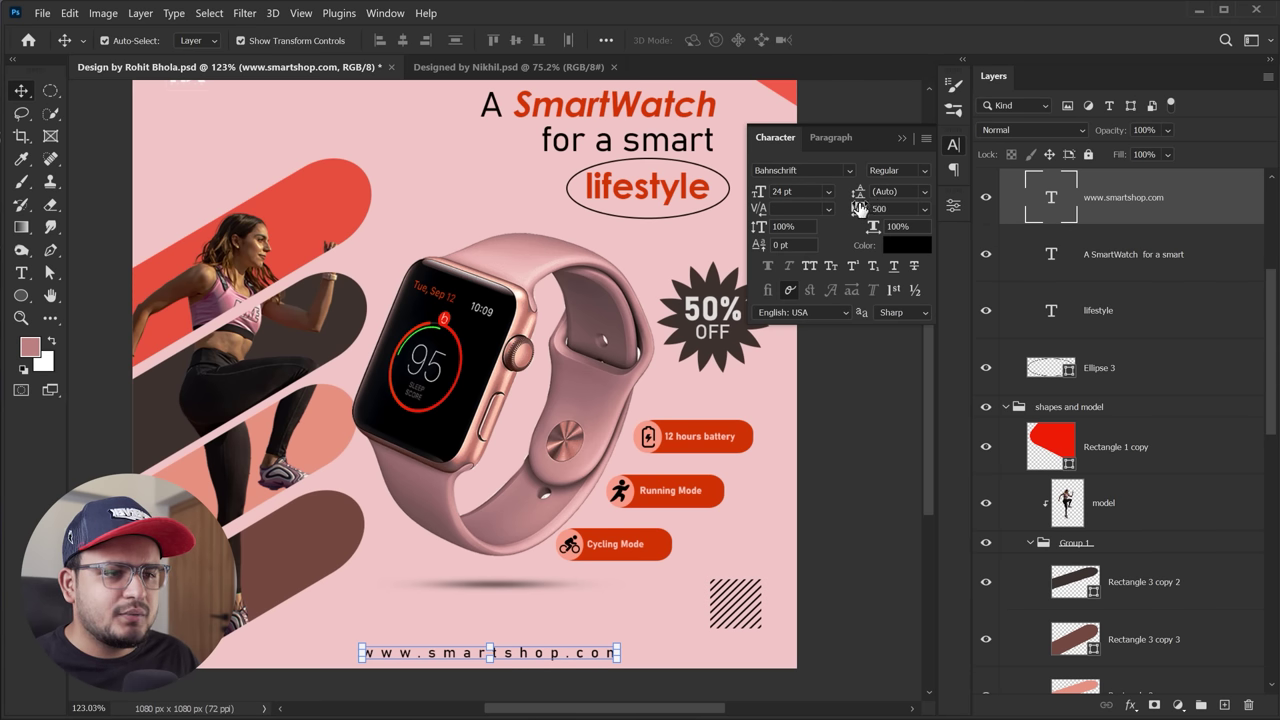
pyautogui.moveTo(858, 208); pyautogui.dragTo(888, 260)
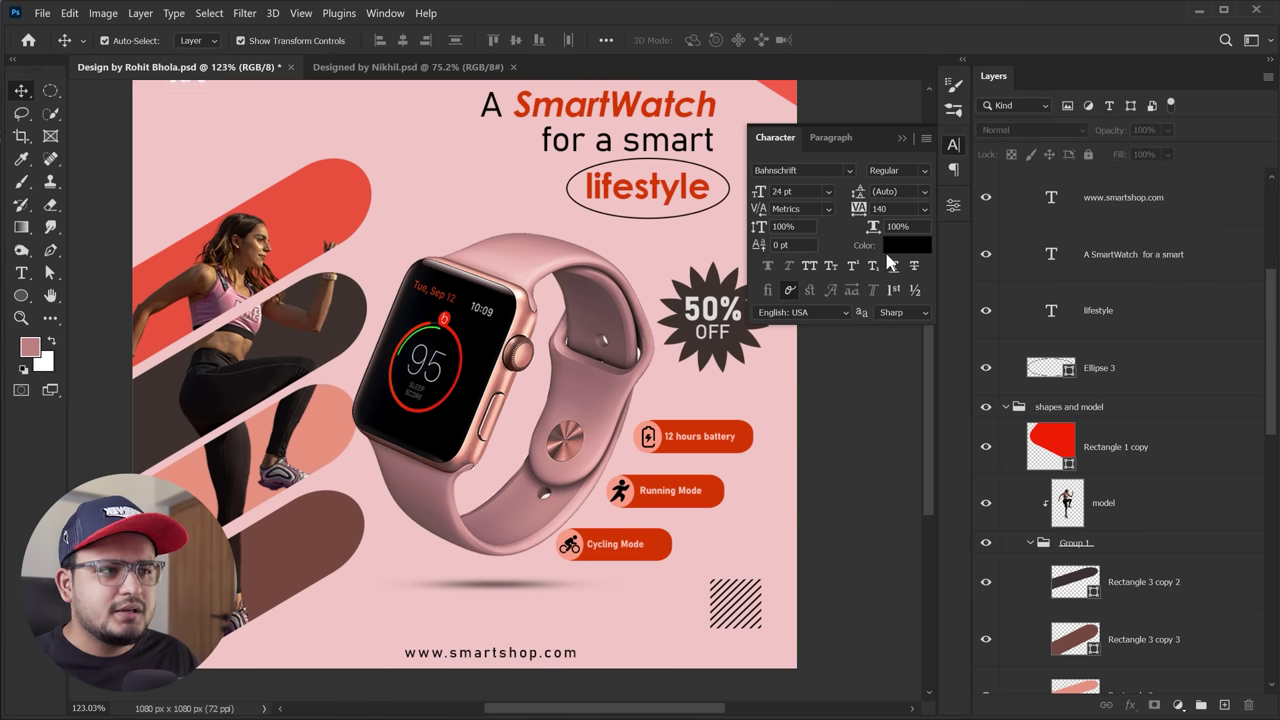
pyautogui.click(902, 129)
pyautogui.scroll(-3, 502, 410)
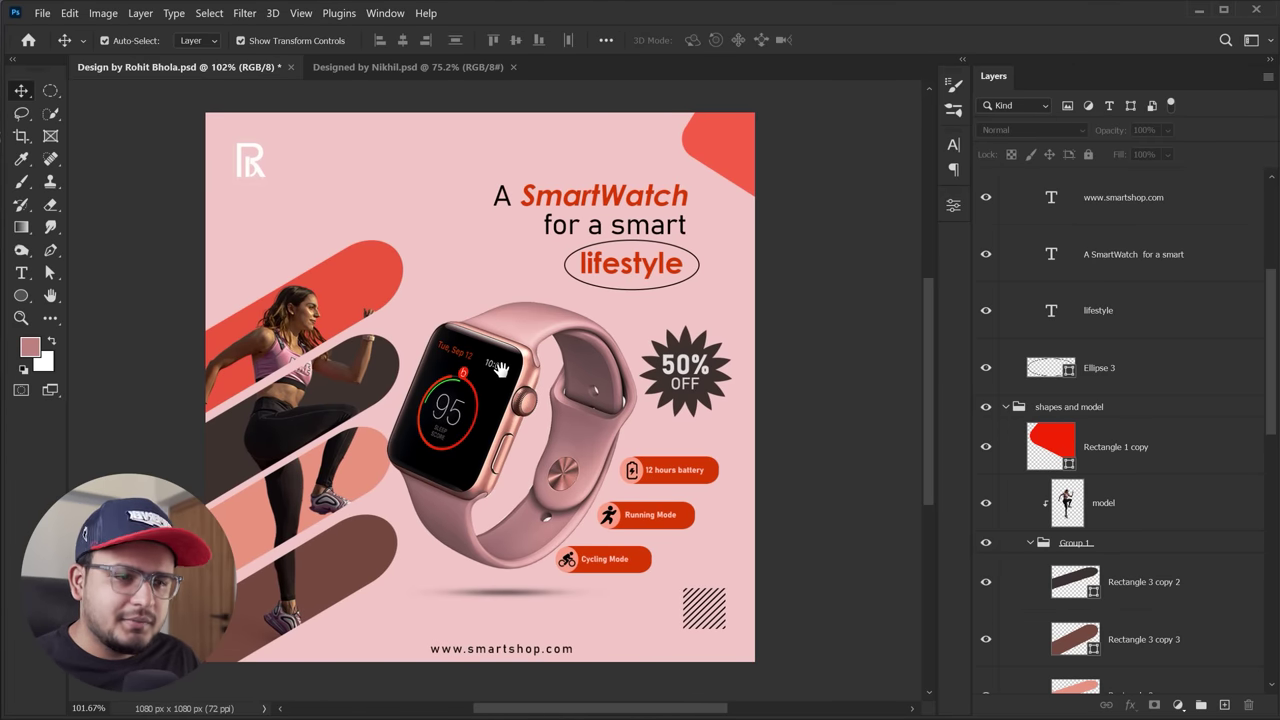
# Switch to Designed by Nikhil.psd, showing only the watch product on white, and reveal the fill layers
pyautogui.click(380, 68)
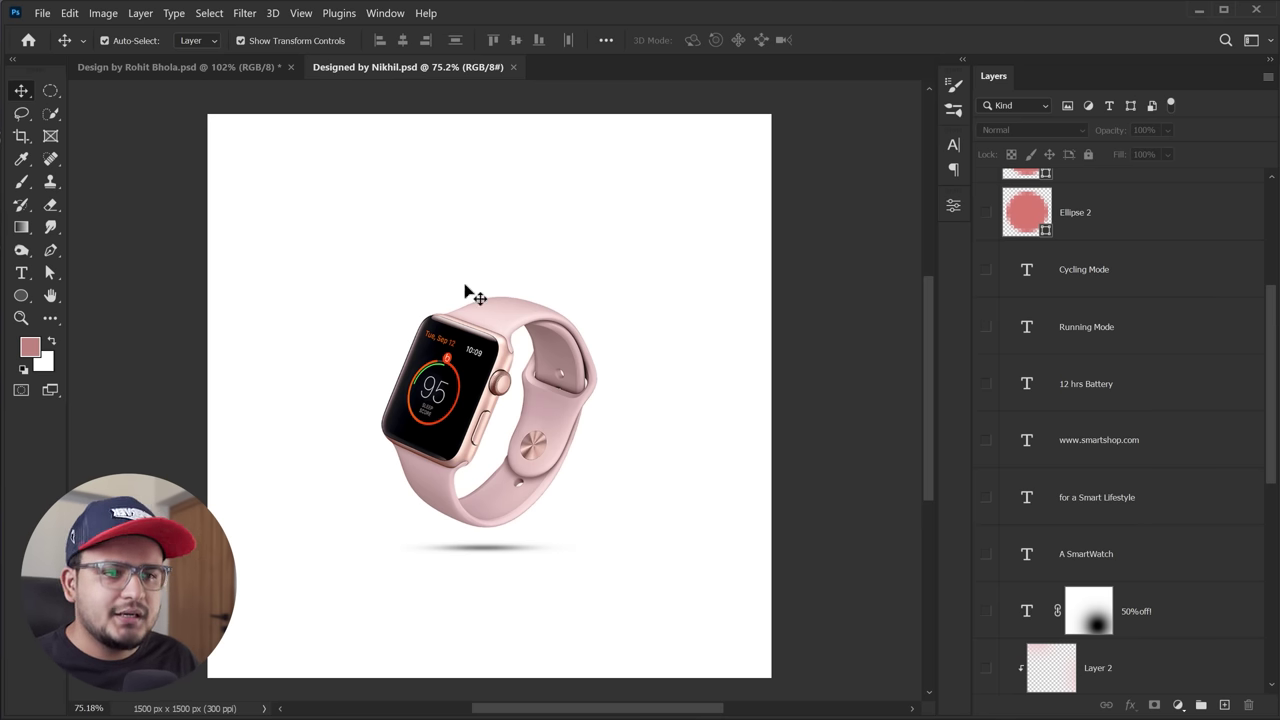
pyautogui.click(459, 384)
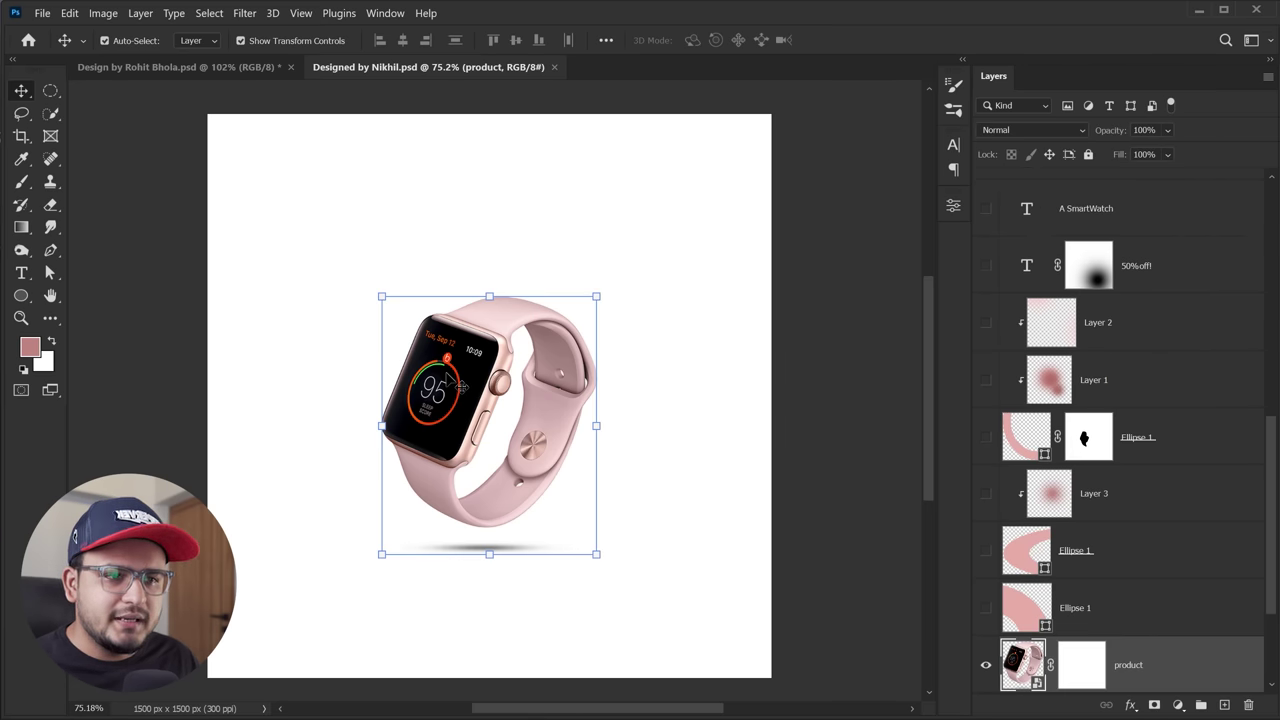
pyautogui.click(228, 67)
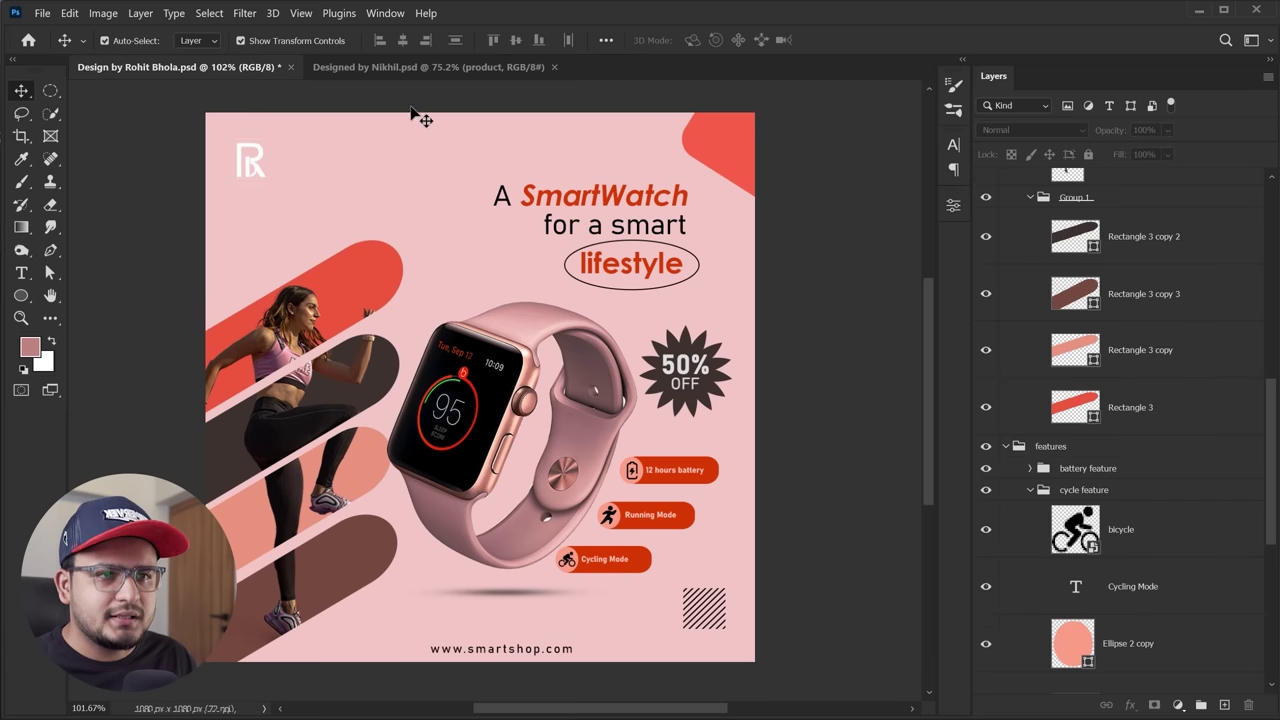
pyautogui.click(422, 70)
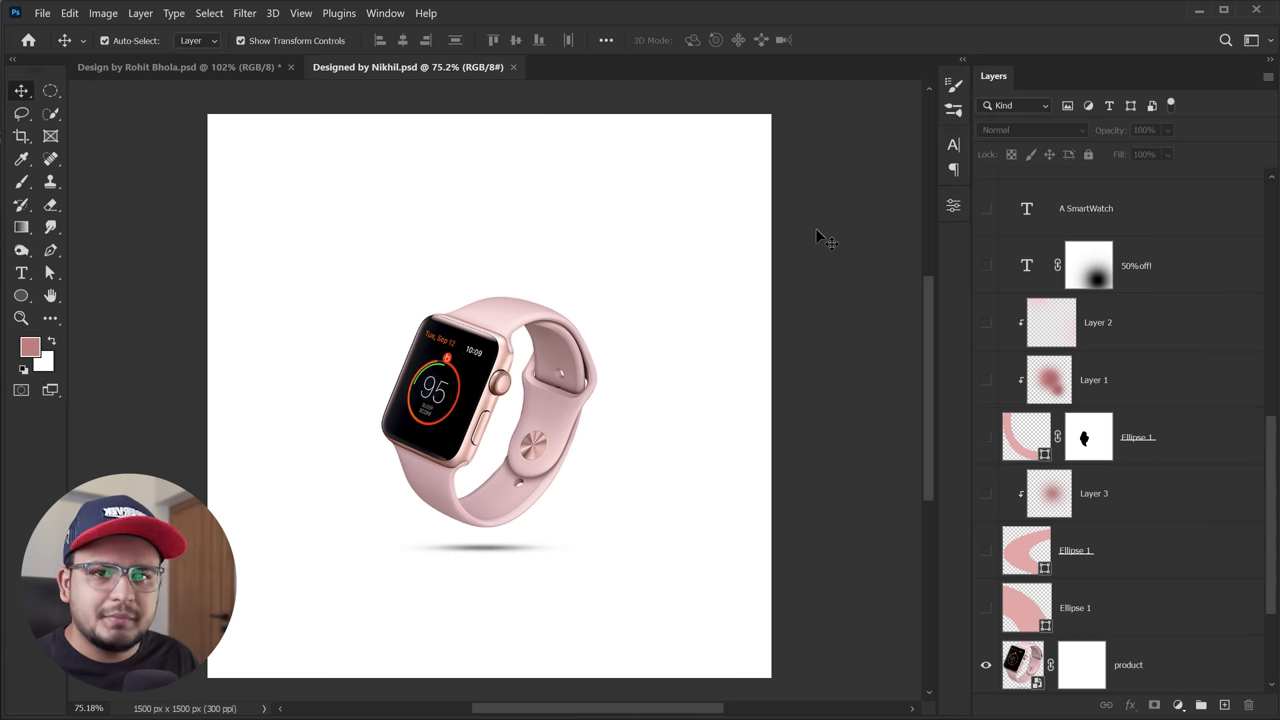
pyautogui.scroll(-3, 1064, 478)
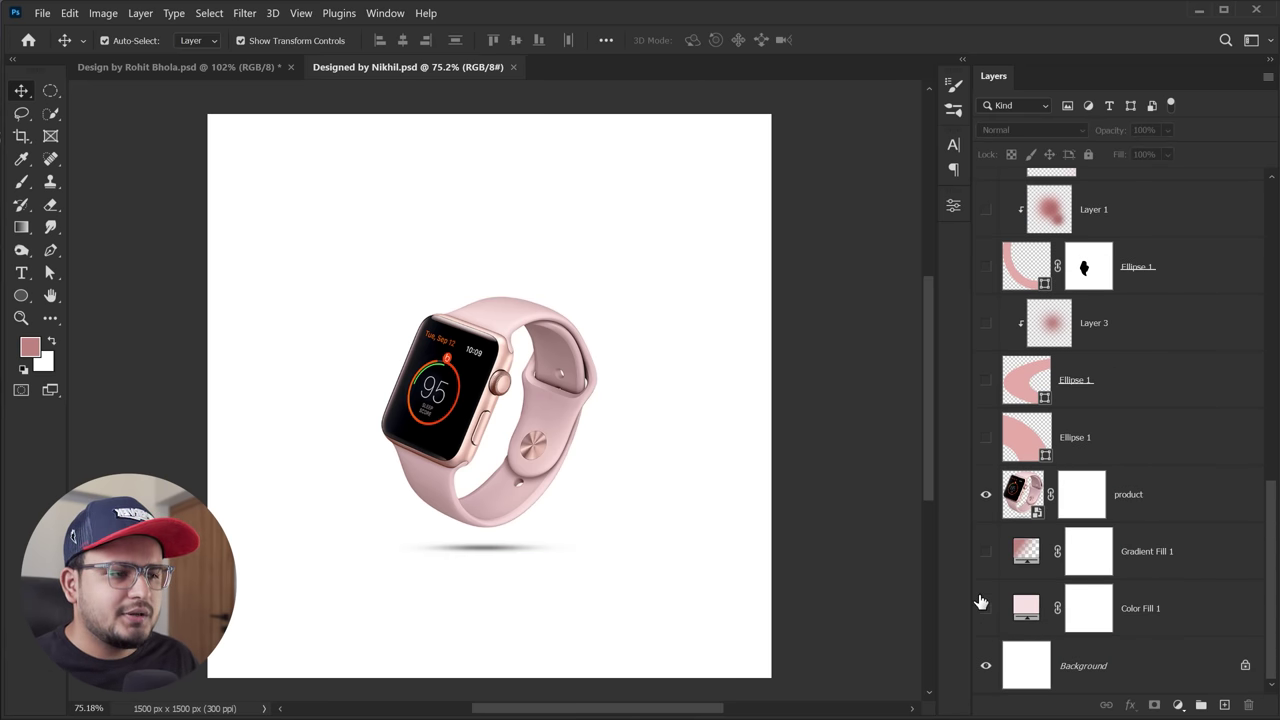
# Turn on Color Fill 1 and keep its colour at #f9e3df
pyautogui.click(985, 609)
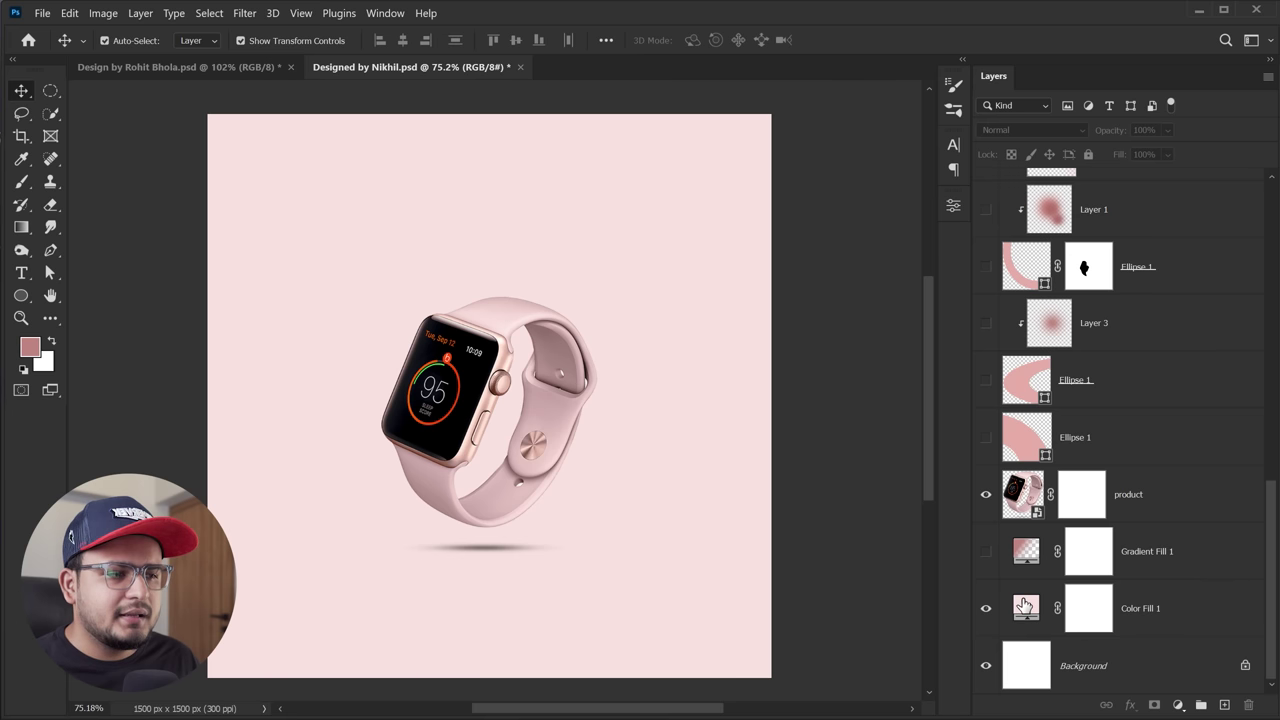
pyautogui.doubleClick(1026, 610)
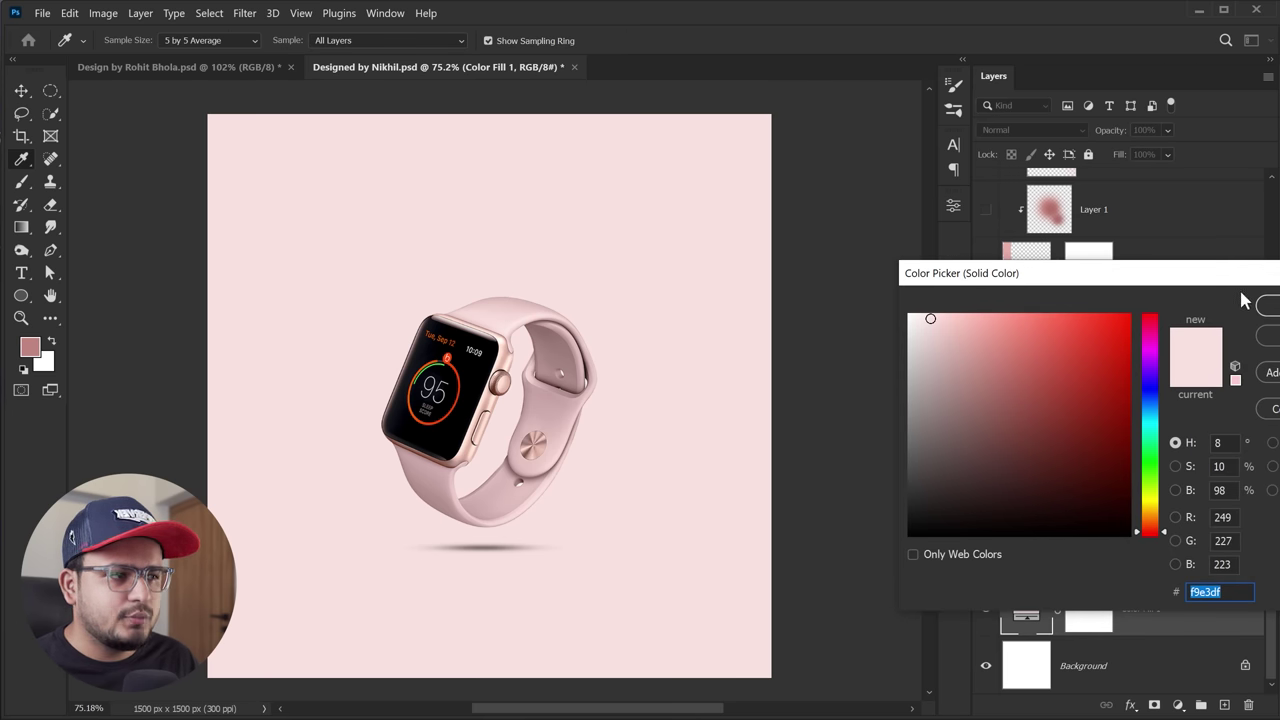
pyautogui.press('Return')
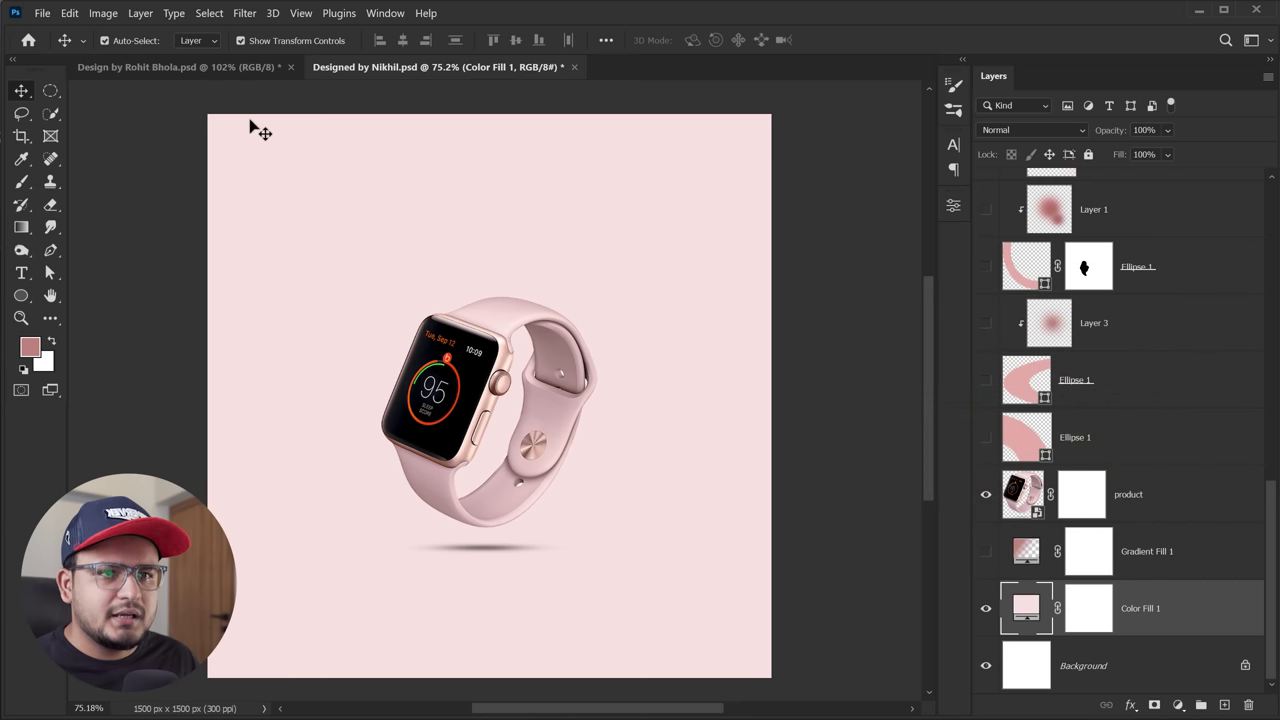
pyautogui.click(835, 307)
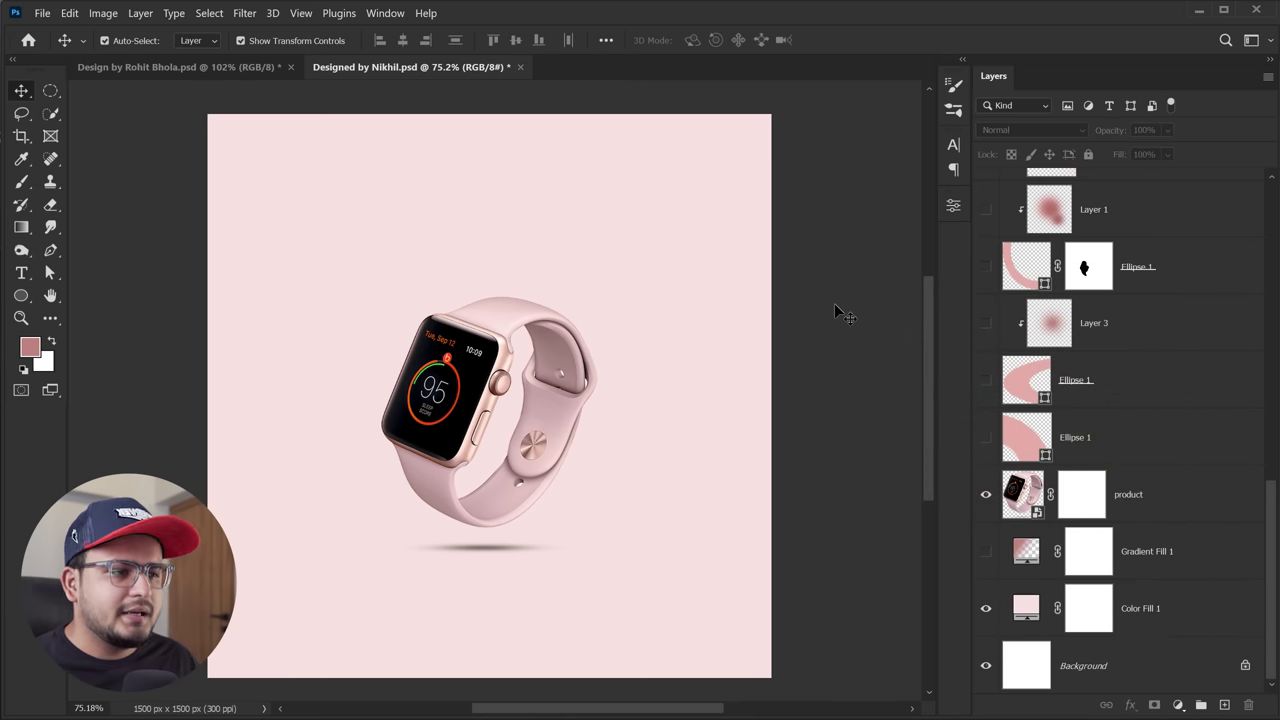
# Draw a large 1390 px circle over the upper canvas and shift it right
pyautogui.click(986, 267)
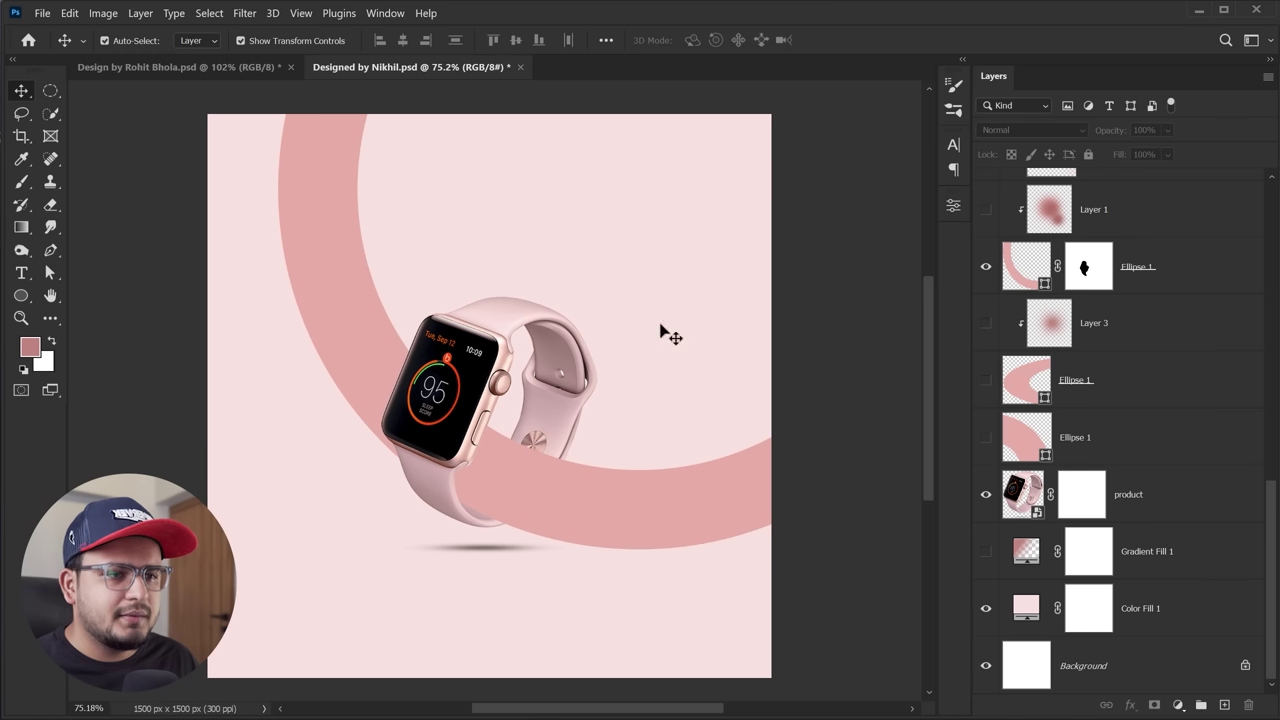
pyautogui.click(986, 209)
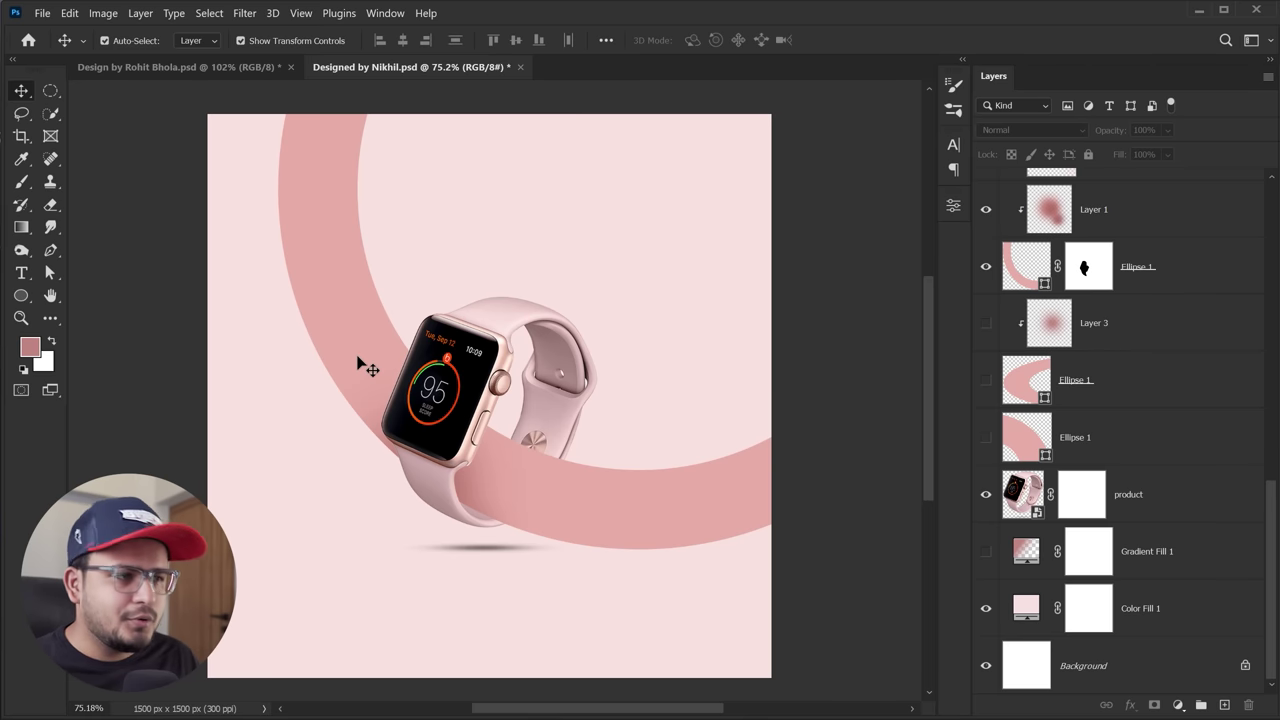
pyautogui.click(986, 209)
pyautogui.click(986, 267)
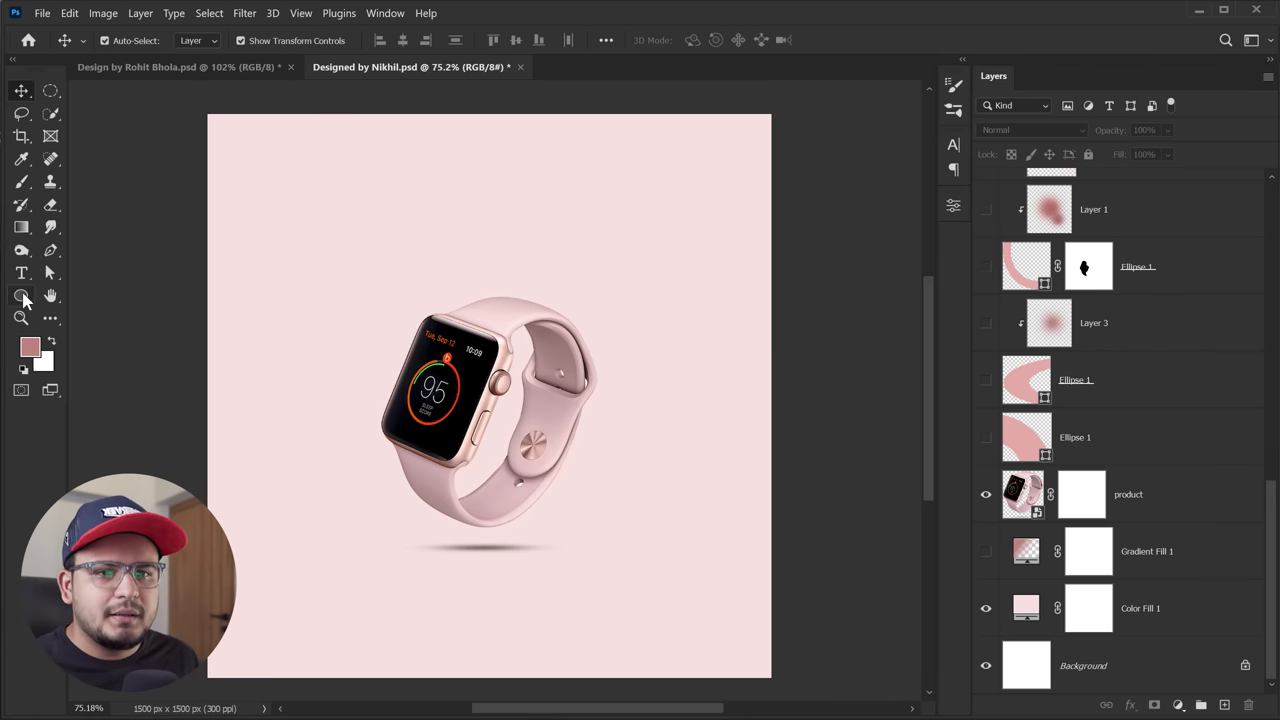
pyautogui.click(21, 296)
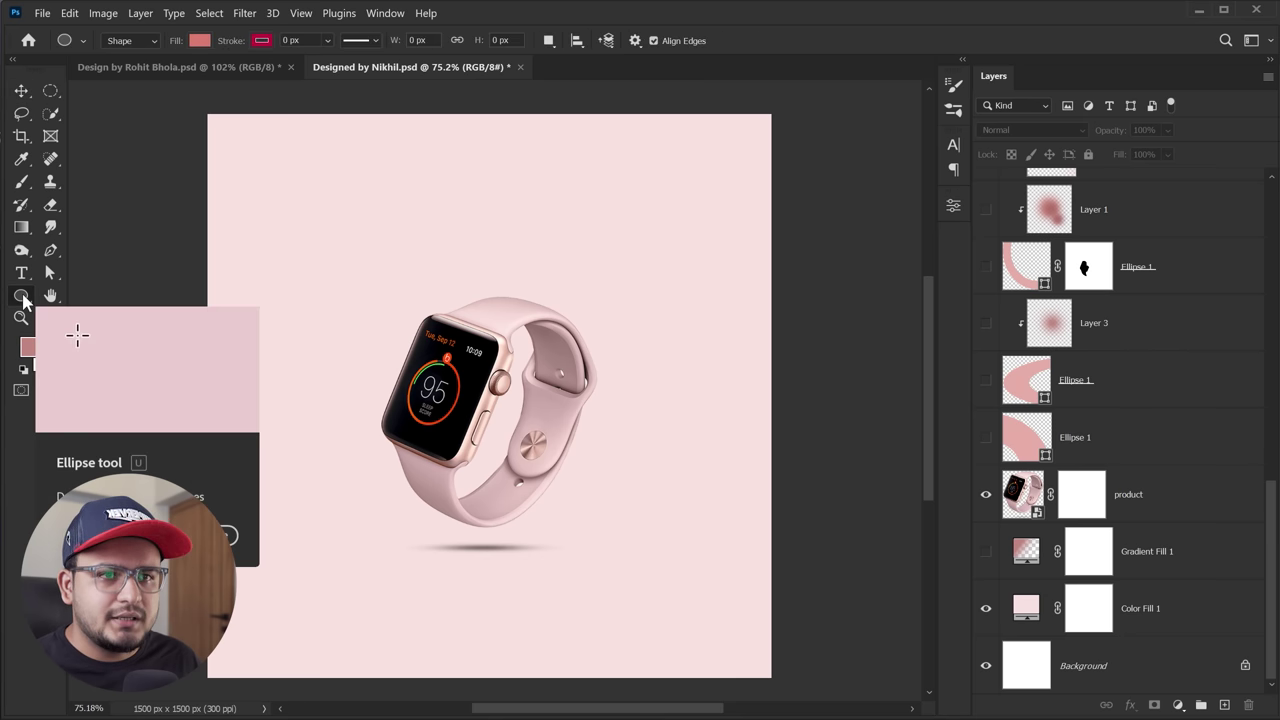
pyautogui.moveTo(403, 253); pyautogui.dragTo(729, 511)
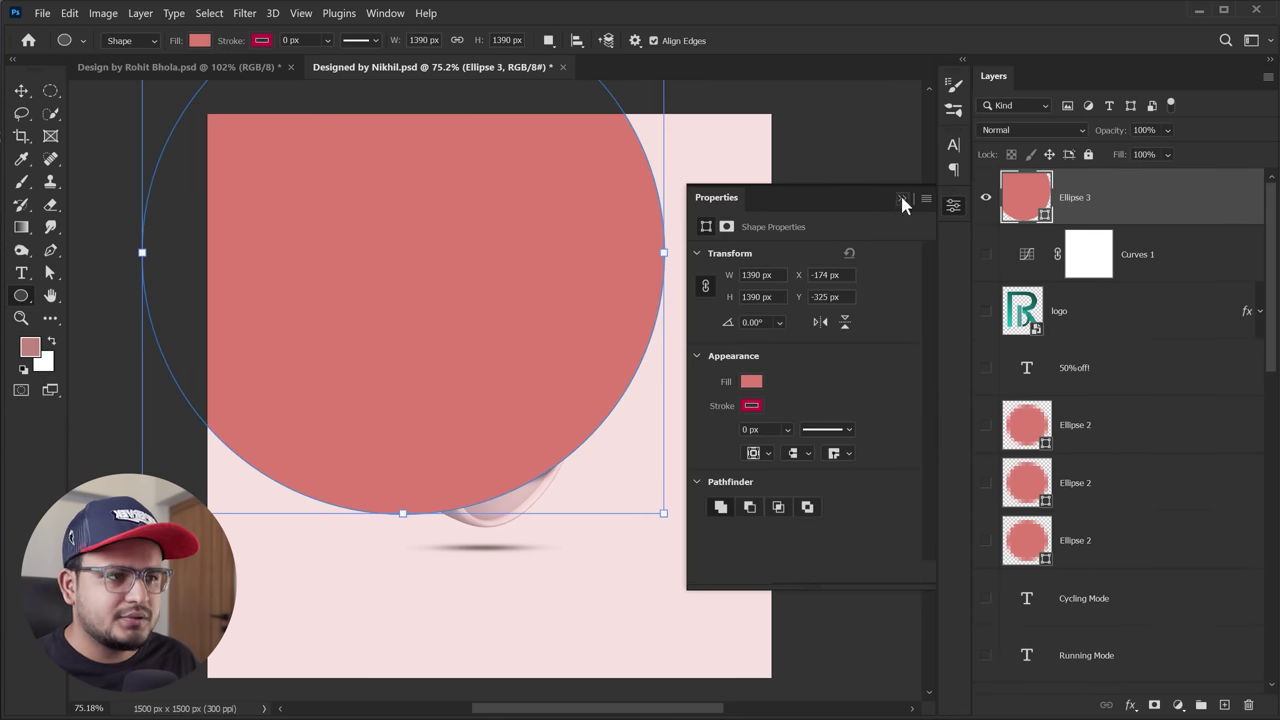
pyautogui.click(901, 199)
pyautogui.press('v')
pyautogui.moveTo(366, 251); pyautogui.dragTo(517, 266)
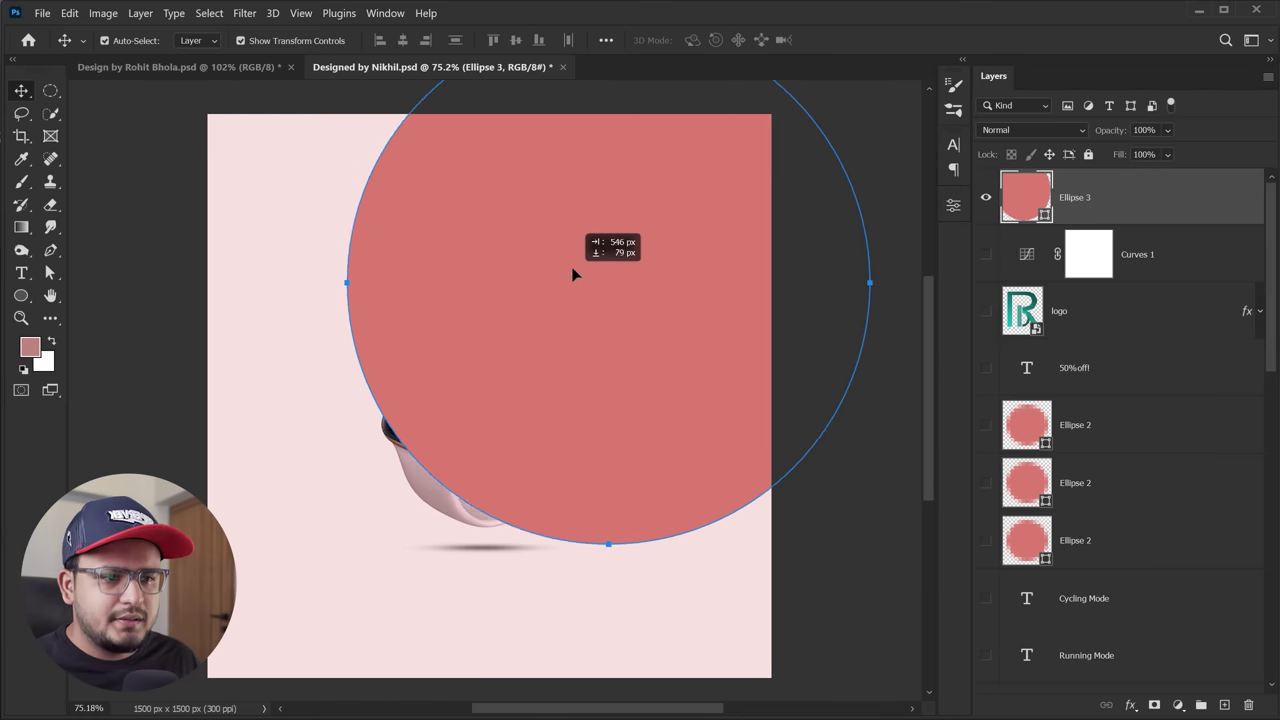
# Give the circle no fill and a wide 201 px magenta stroke, then move it up-right
pyautogui.click(21, 293)
pyautogui.click(192, 40)
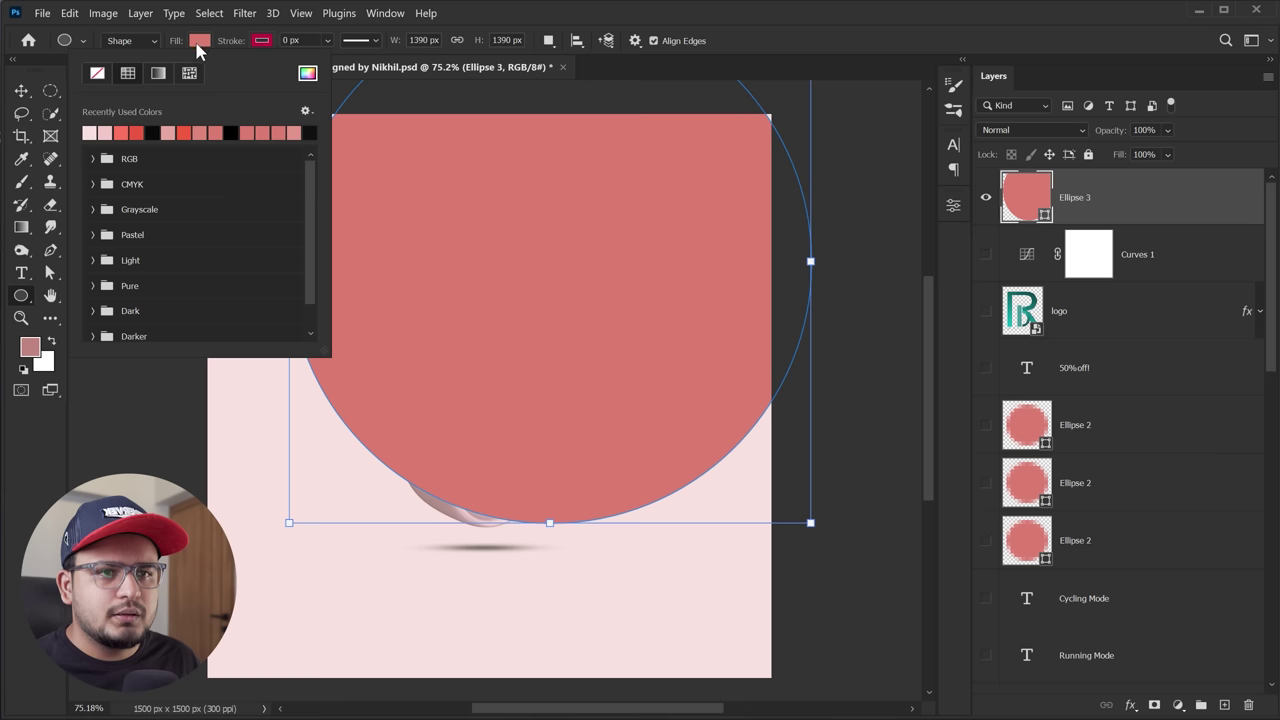
pyautogui.click(96, 74)
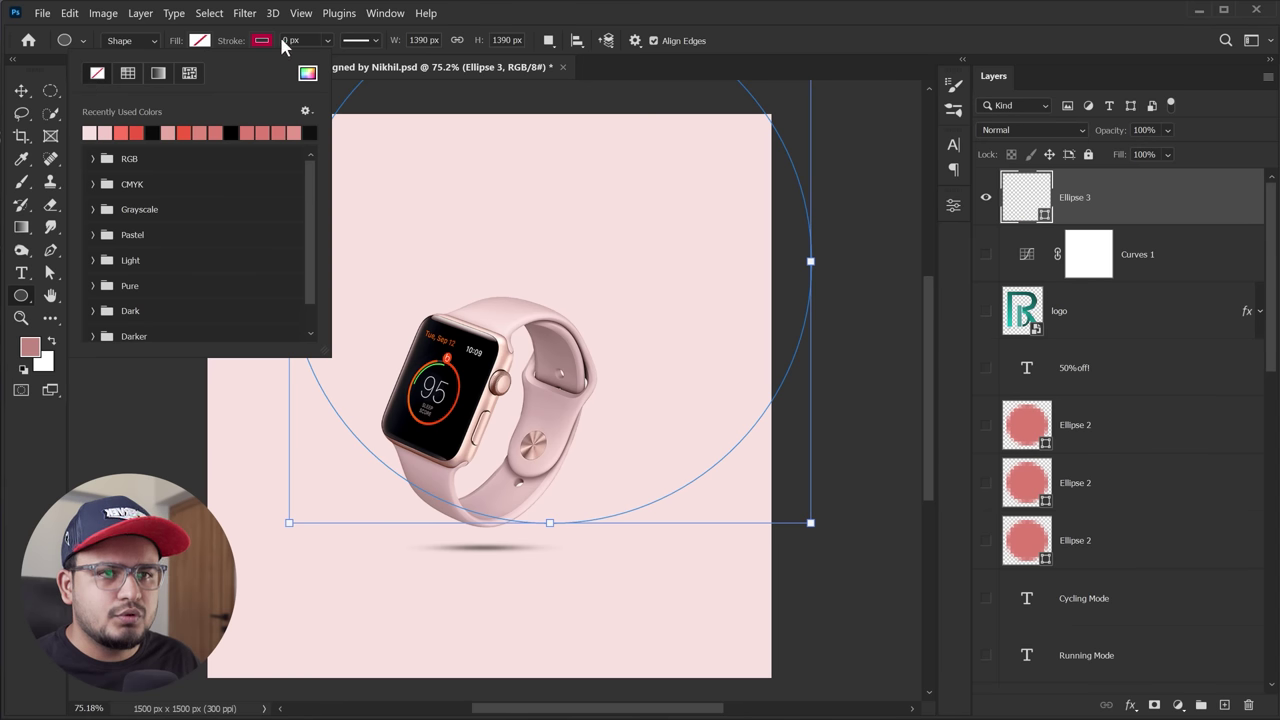
pyautogui.moveTo(232, 40); pyautogui.dragTo(403, 49)
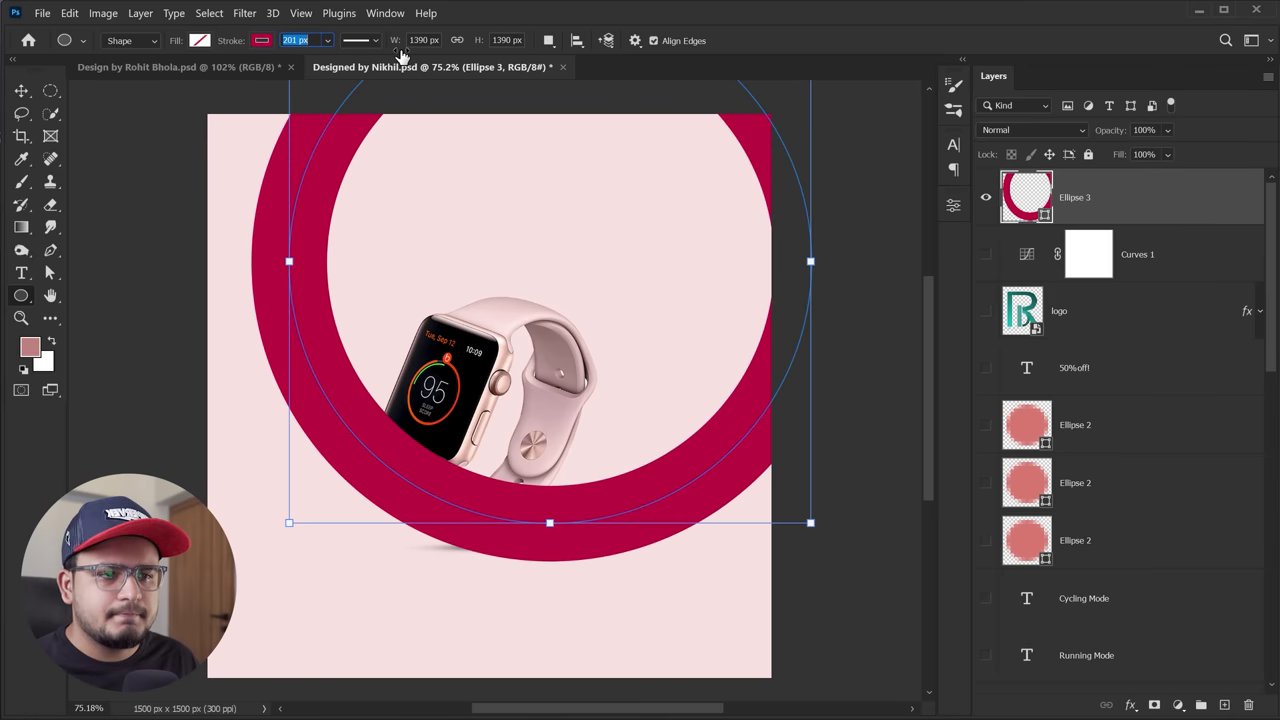
pyautogui.click(22, 91)
pyautogui.moveTo(360, 428)
pyautogui.mouseDown()
pyautogui.moveTo(351, 405)
pyautogui.moveTo(369, 412)
pyautogui.mouseUp()
# Drag Ellipse 3 down the Layers panel to sit just above the product layer
pyautogui.click(830, 625)
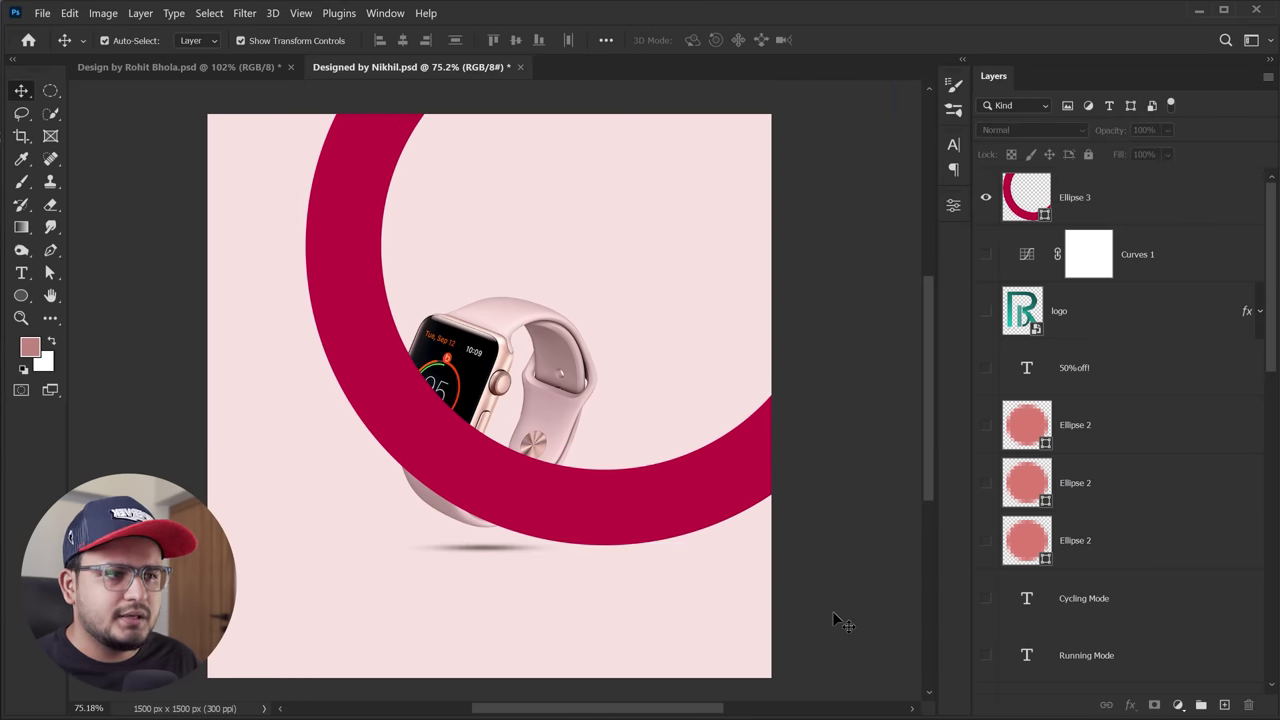
pyautogui.click(1072, 196)
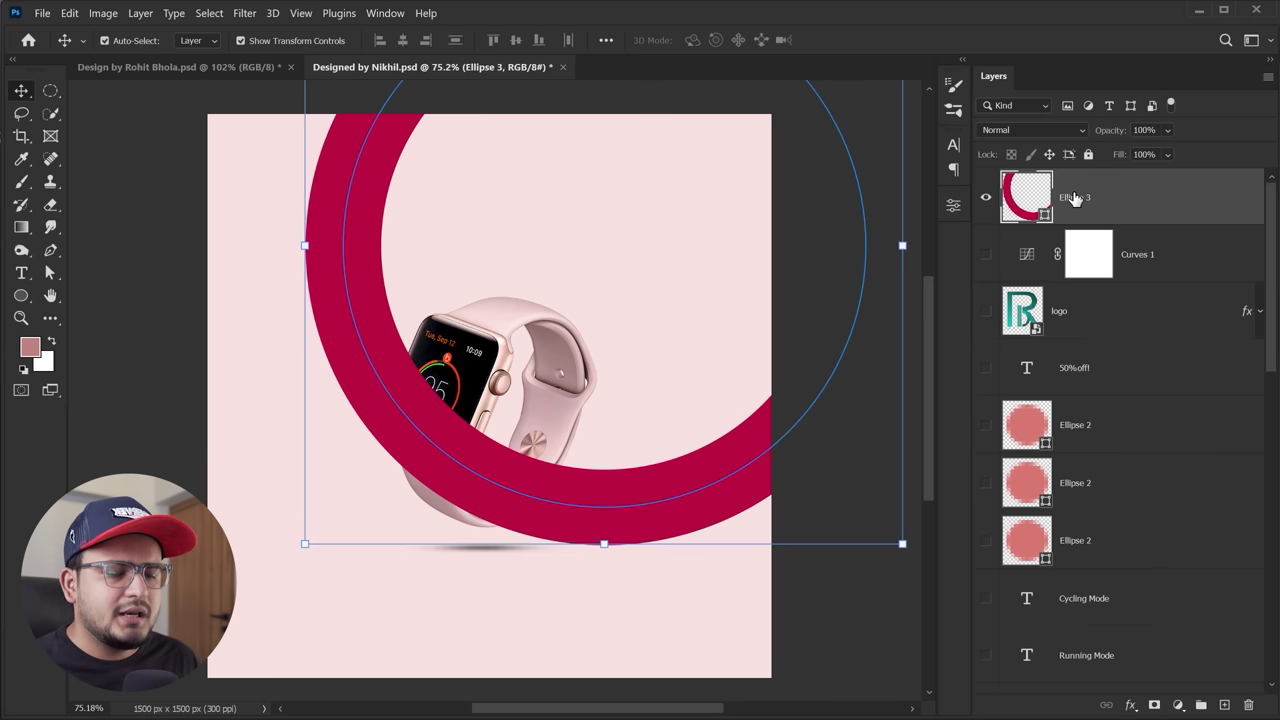
pyautogui.click(822, 660)
pyautogui.scroll(3, 484, 441)
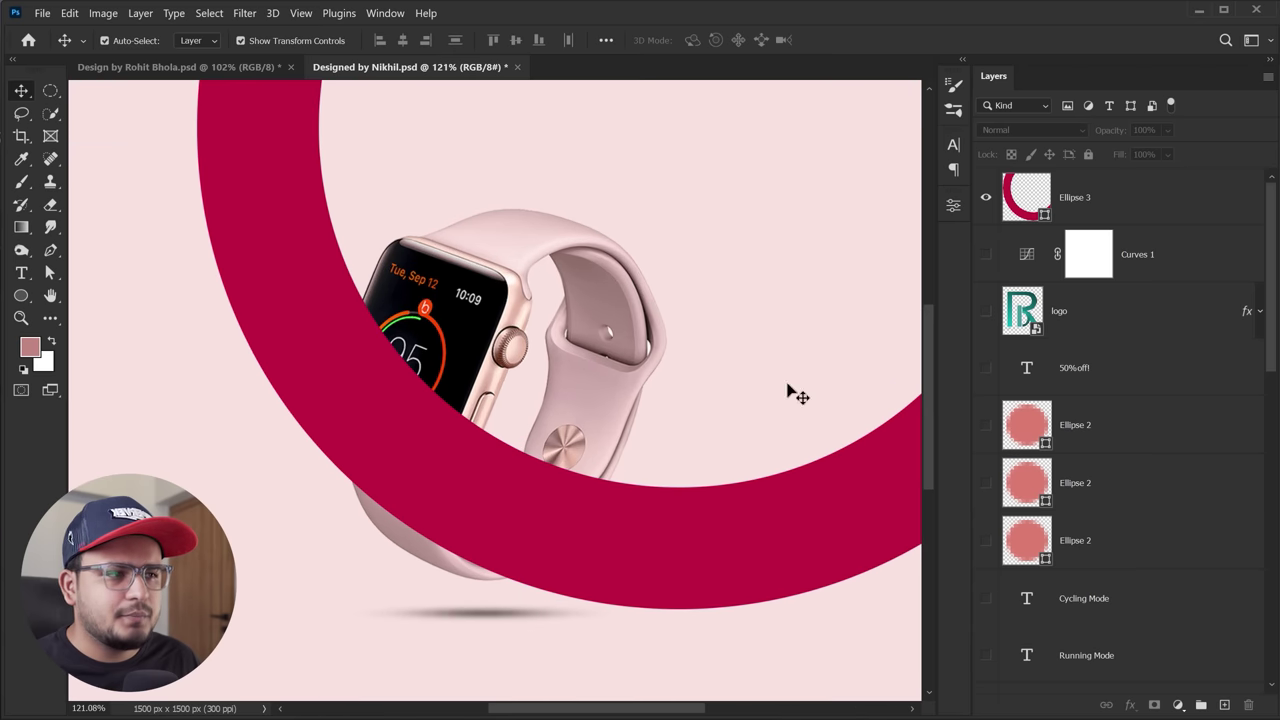
pyautogui.click(1094, 212)
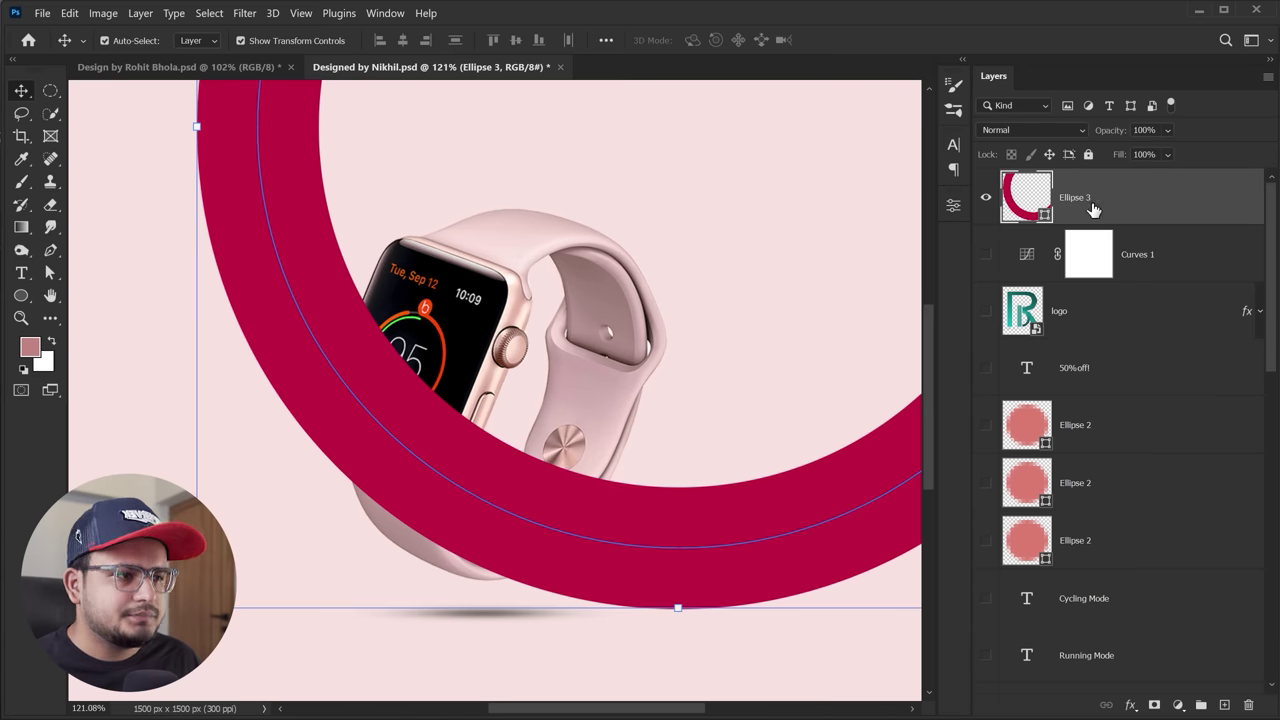
pyautogui.moveTo(1125, 202); pyautogui.dragTo(1110, 706)
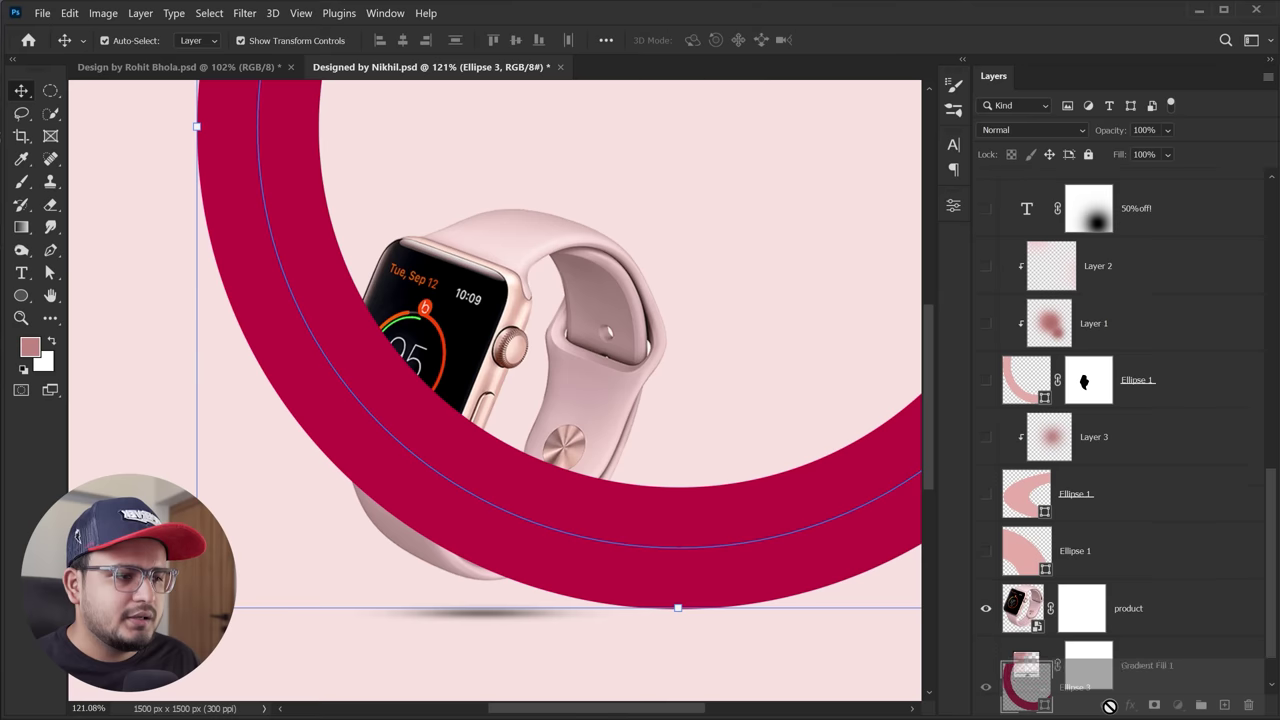
pyautogui.moveTo(1110, 706); pyautogui.dragTo(1129, 418)
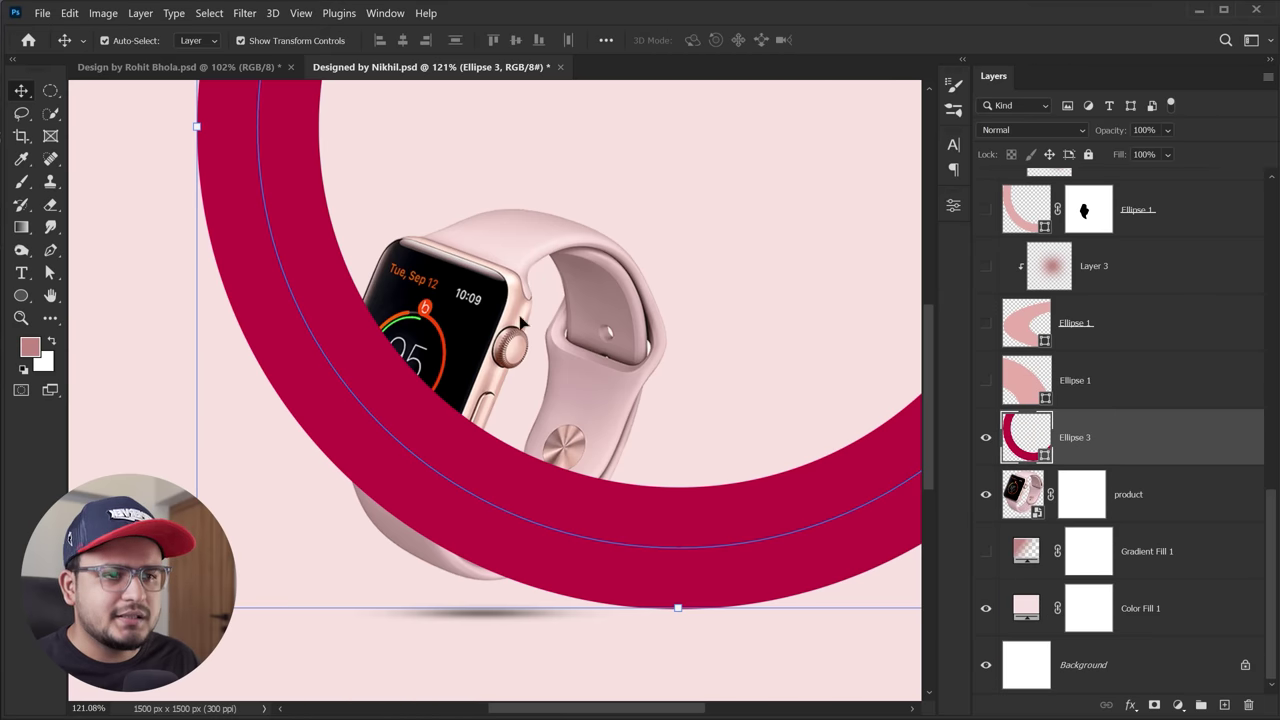
pyautogui.click(1120, 494)
pyautogui.click(1035, 452)
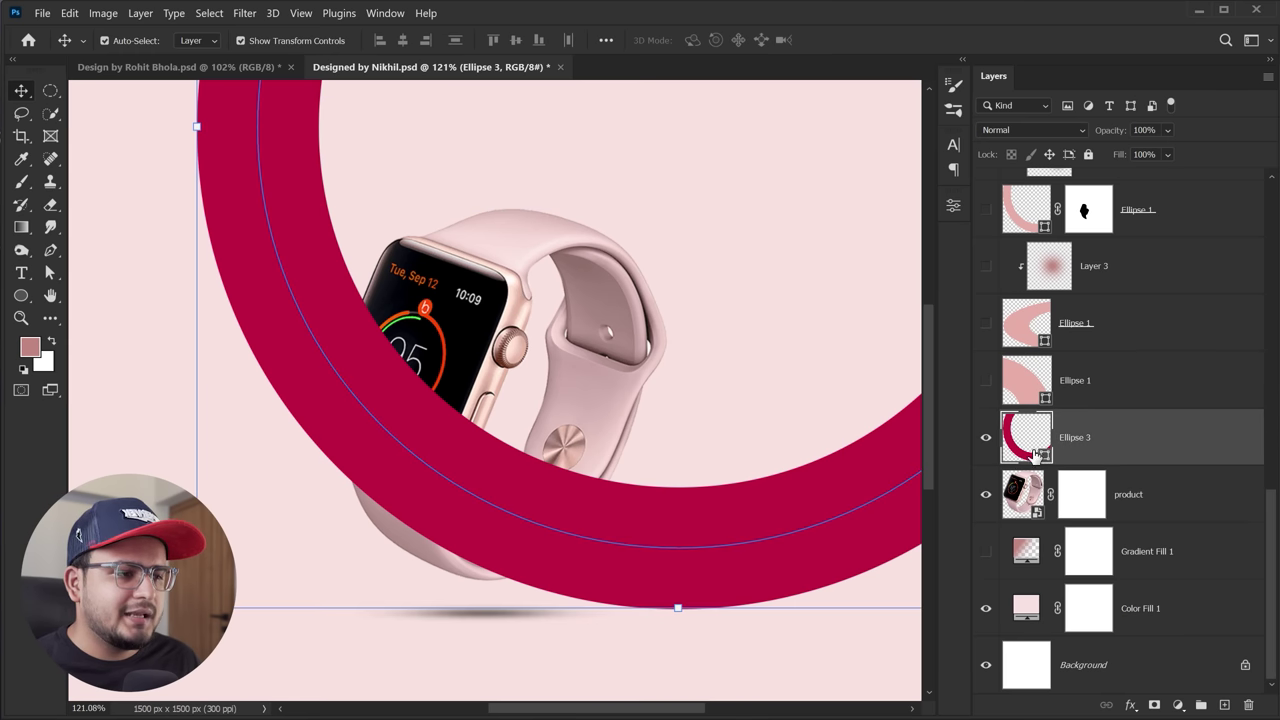
# Add a layer mask to Ellipse 3, load the watch outline selection, and size the brush
pyautogui.click(1155, 705)
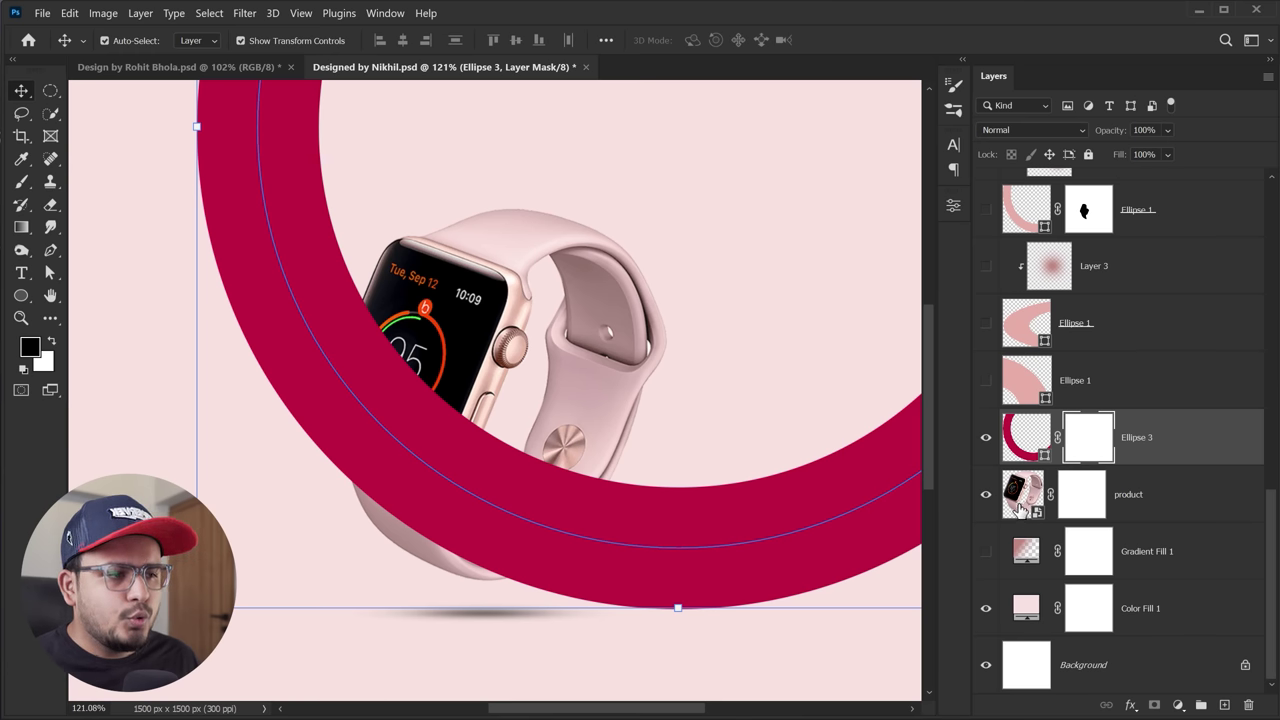
pyautogui.press('ctrl')
pyautogui.keyDown('ctrl'); pyautogui.click(1022, 500); pyautogui.keyUp('ctrl')
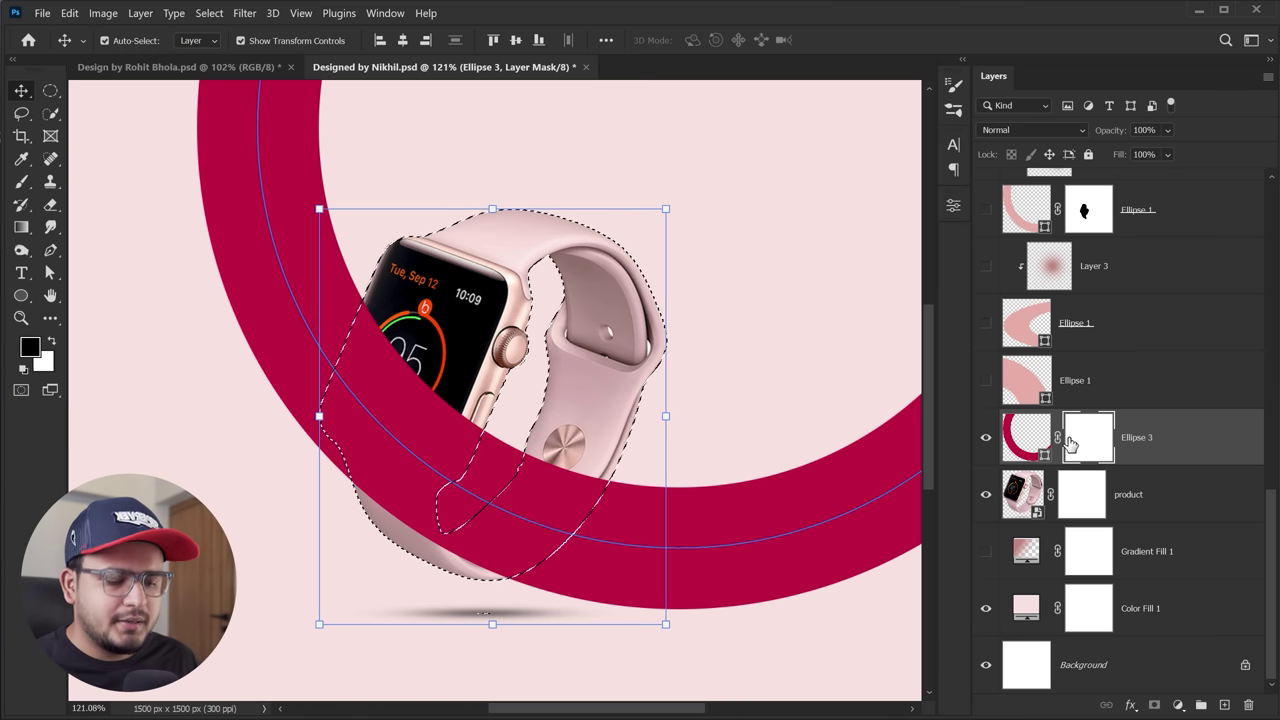
pyautogui.press('b')
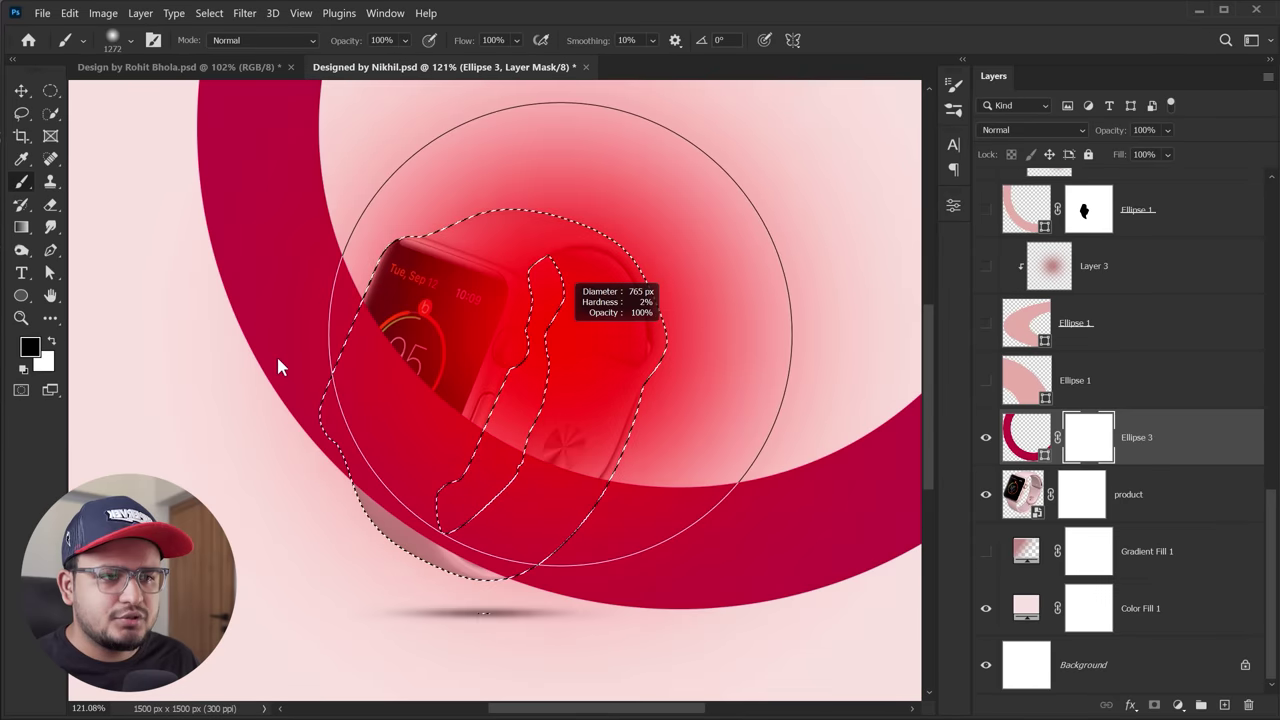
pyautogui.moveTo(540, 280); pyautogui.dragTo(470, 282)
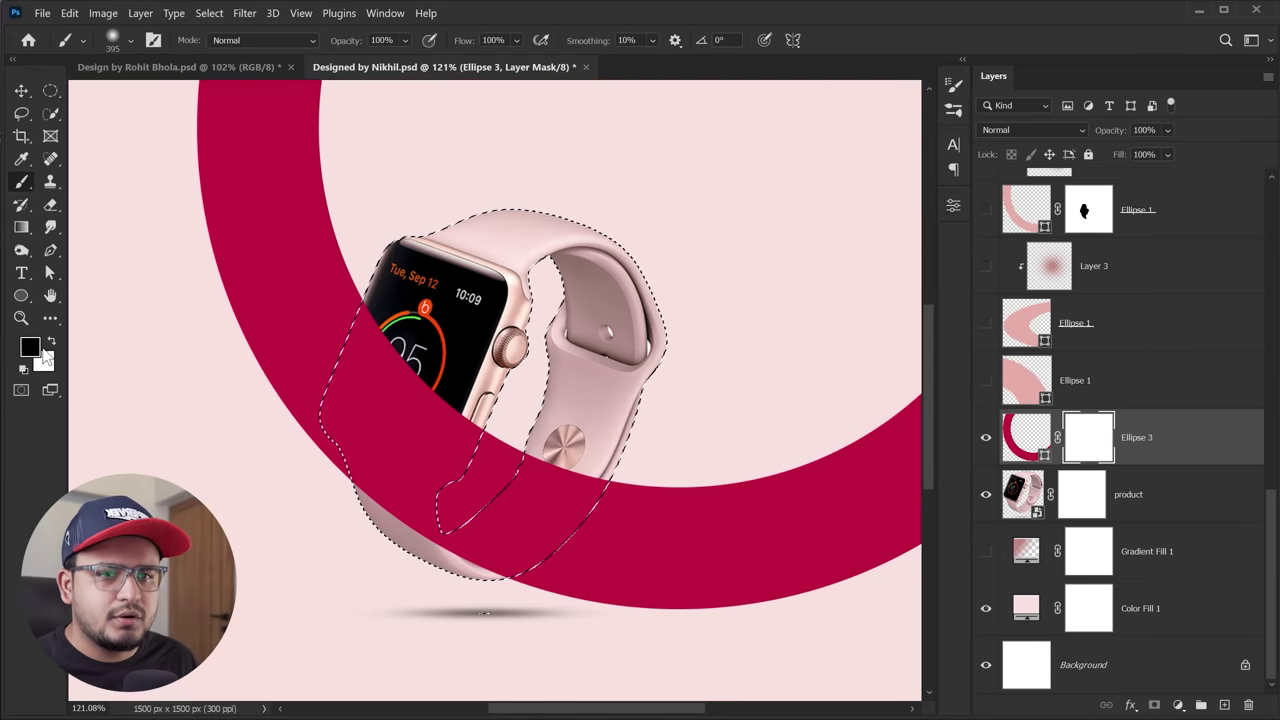
pyautogui.scroll(2, 423, 350)
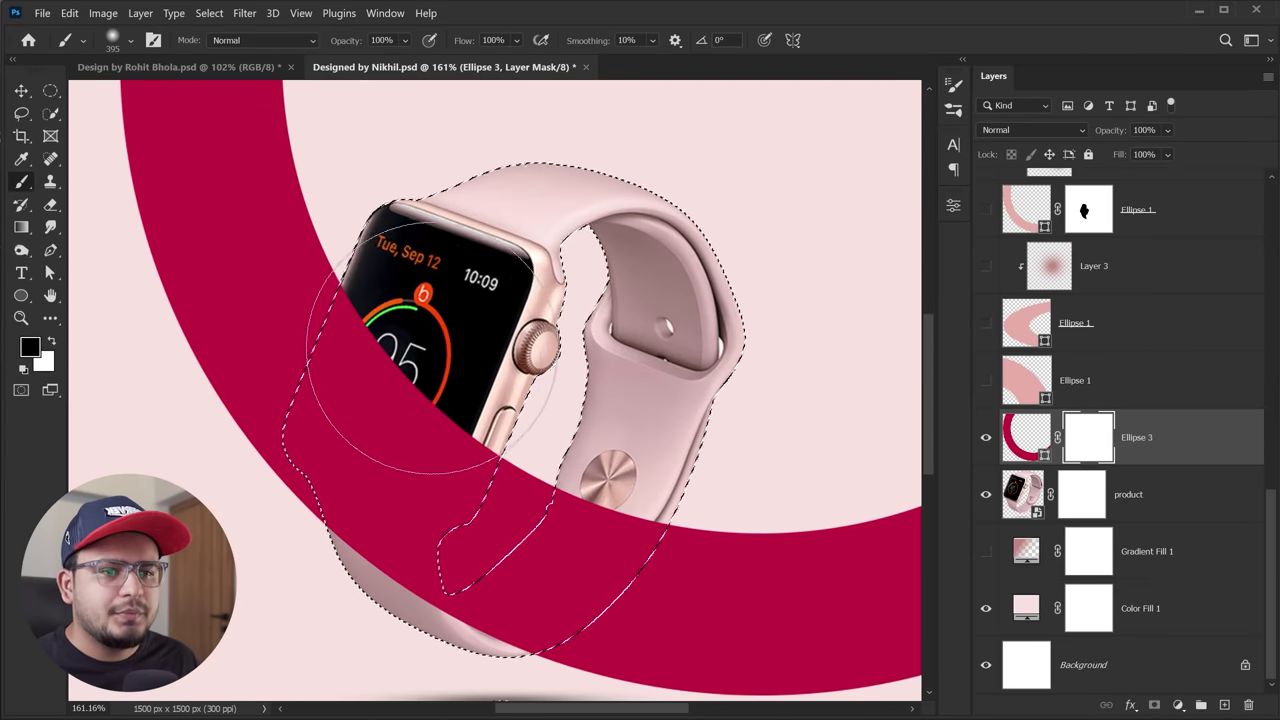
pyautogui.scroll(2, 423, 350)
pyautogui.moveTo(340, 391)
pyautogui.mouseDown()
pyautogui.moveTo(343, 460)
pyautogui.moveTo(285, 455)
pyautogui.mouseUp()
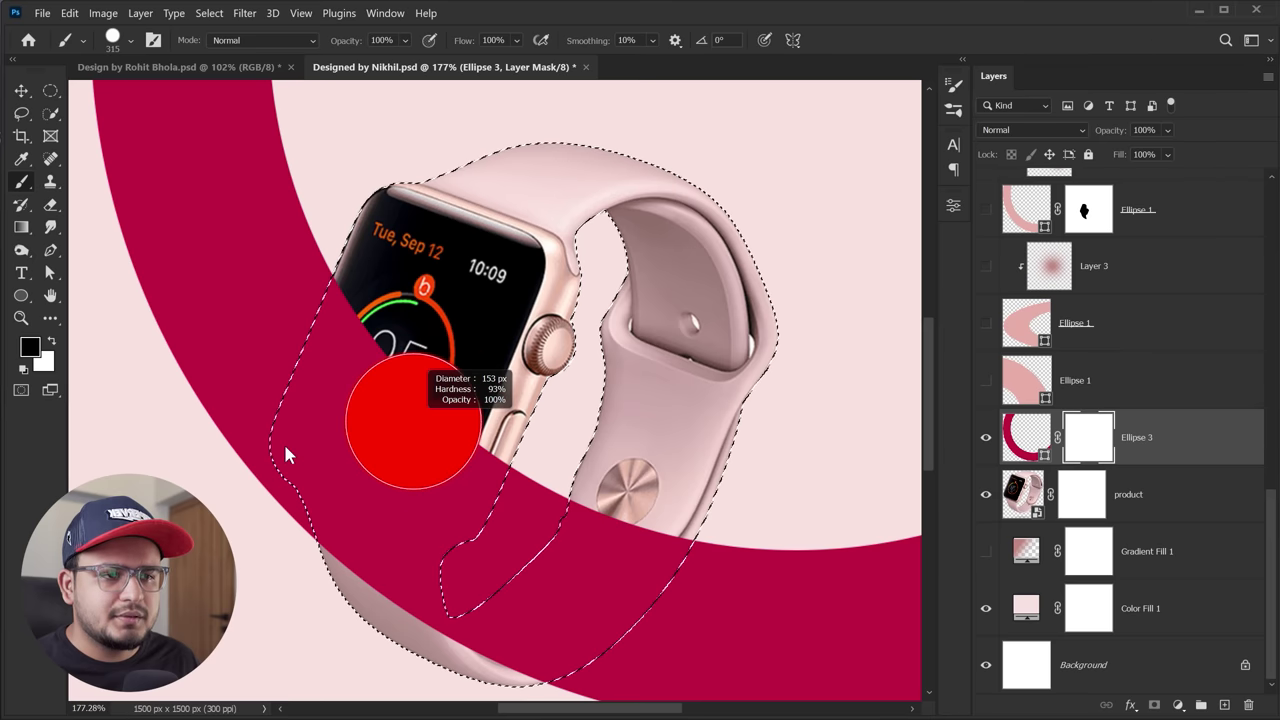
# Paint black on the mask over the watch face and strap tip, then clear the selection
pyautogui.moveTo(310, 390)
pyautogui.mouseDown()
pyautogui.moveTo(328, 483)
pyautogui.moveTo(320, 580)
pyautogui.moveTo(380, 600)
pyautogui.moveTo(391, 645)
pyautogui.moveTo(375, 570)
pyautogui.moveTo(425, 430)
pyautogui.moveTo(420, 490)
pyautogui.moveTo(395, 570)
pyautogui.moveTo(450, 290)
pyautogui.mouseUp()
pyautogui.scroll(2, 468, 450)
pyautogui.scroll(2, 468, 450)
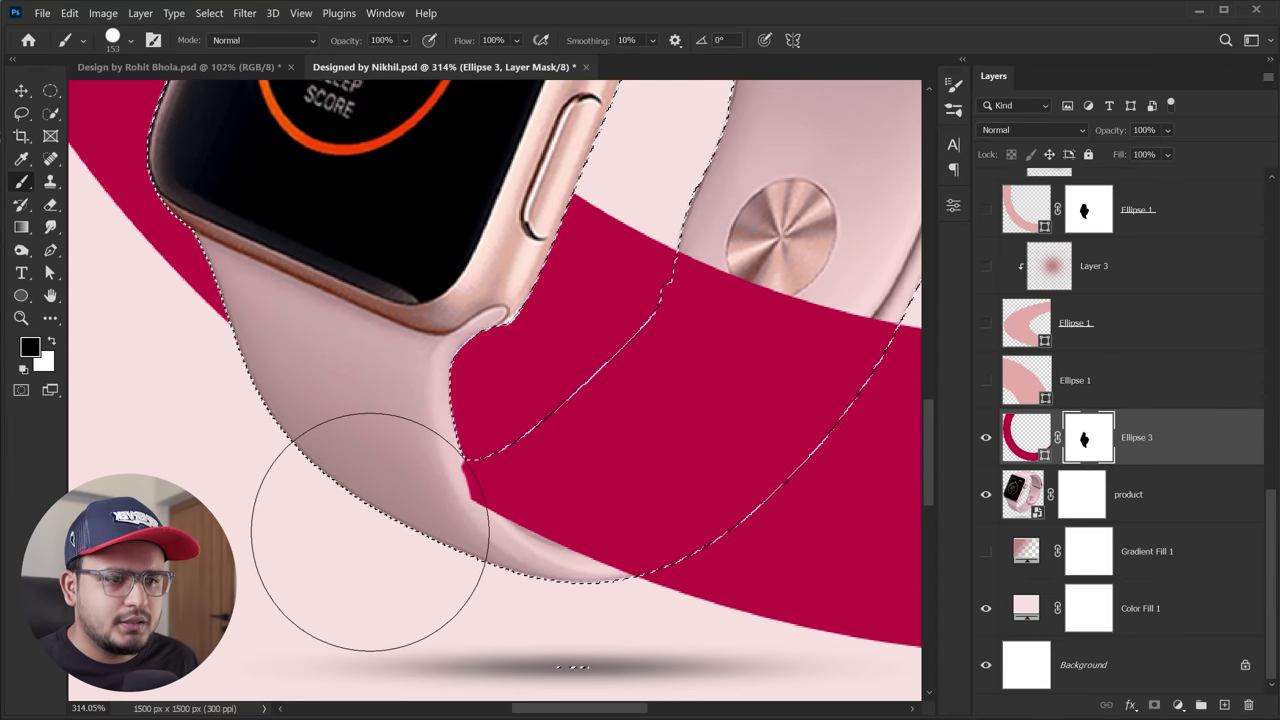
pyautogui.moveTo(370, 531); pyautogui.dragTo(371, 543)
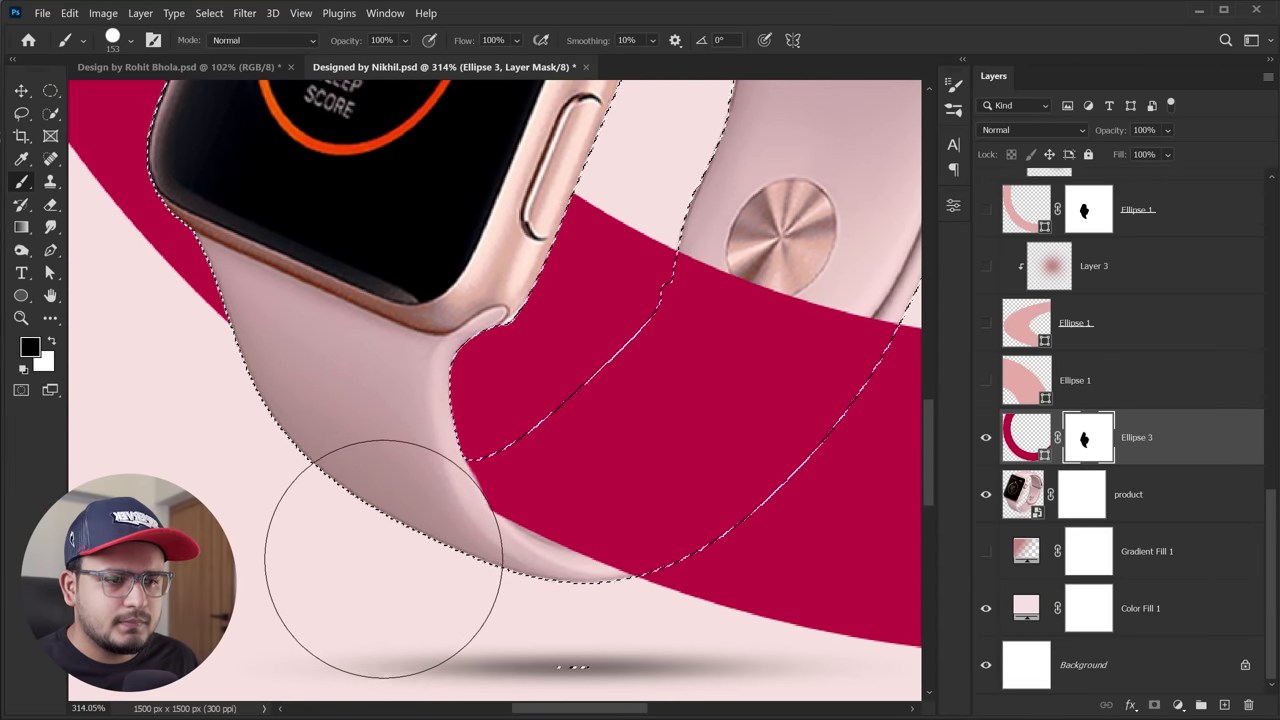
pyautogui.scroll(-2, 418, 395)
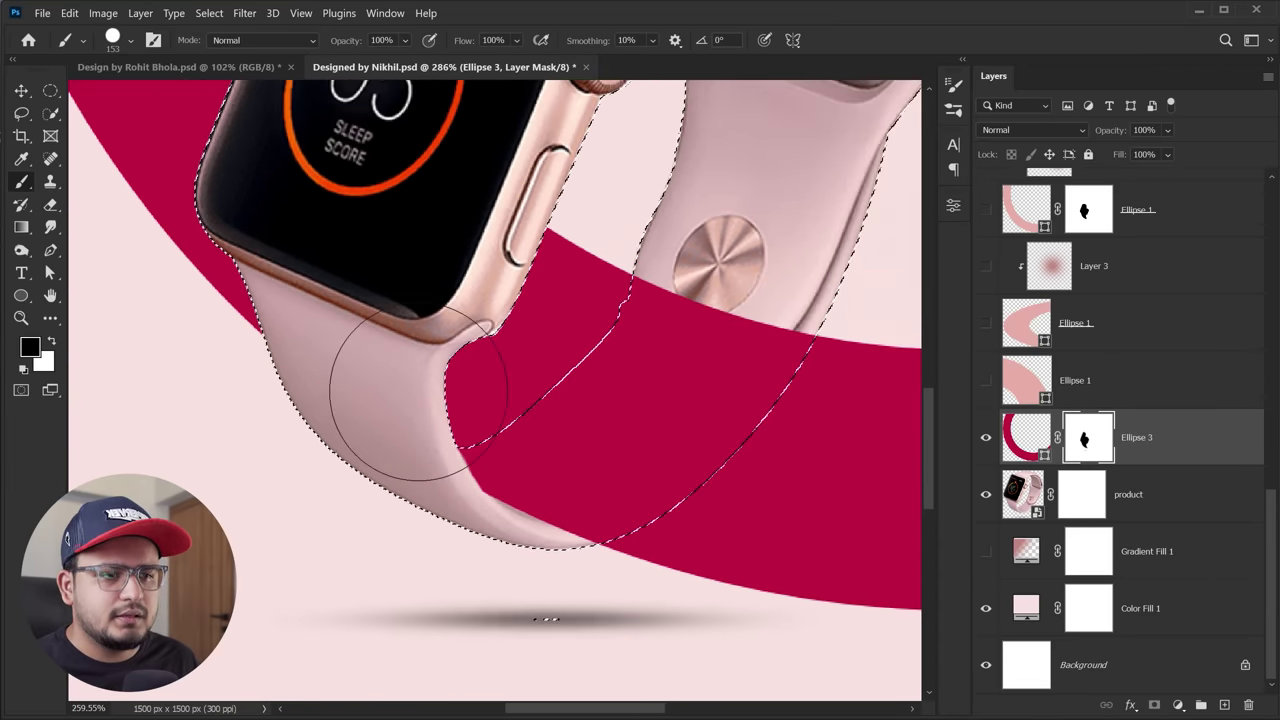
pyautogui.scroll(-3, 418, 395)
pyautogui.scroll(-3, 418, 395)
pyautogui.press('v')
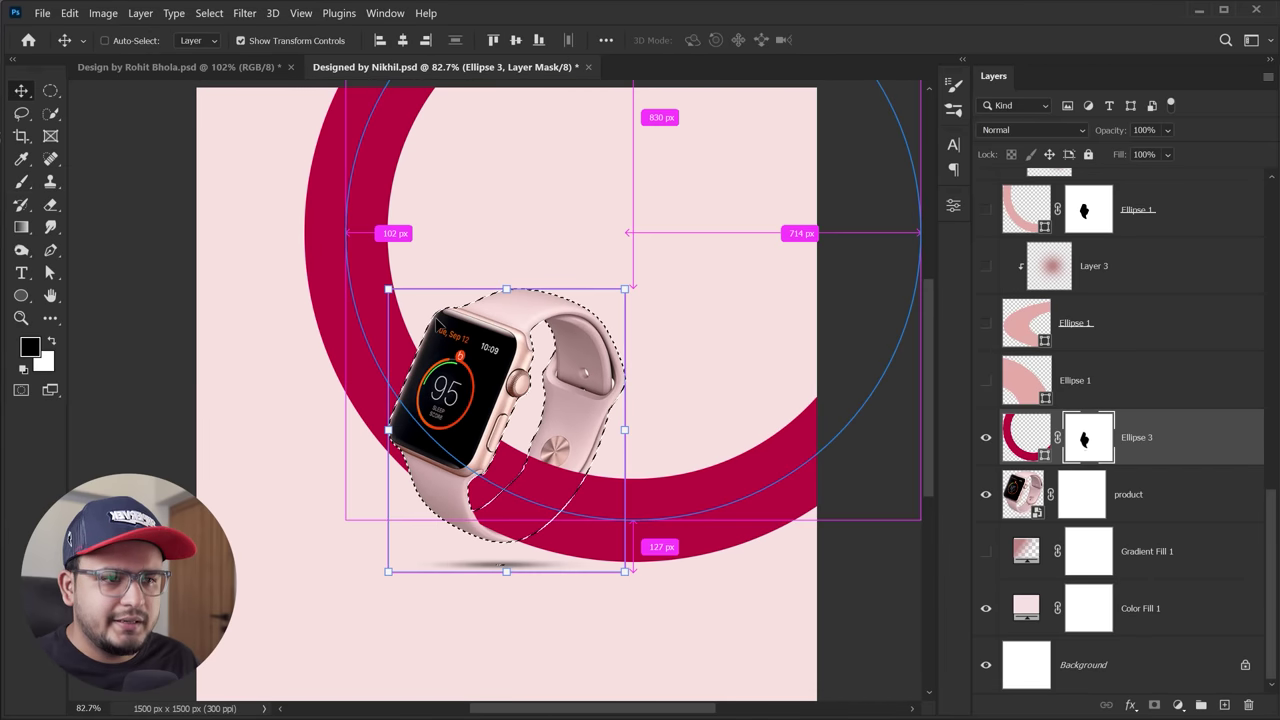
pyautogui.hotkey('ctrl', 'd')
pyautogui.click(871, 629)
# Set the Ellipse 3 stroke to a soft muted pink from Recently Used Colors
pyautogui.click(1036, 440)
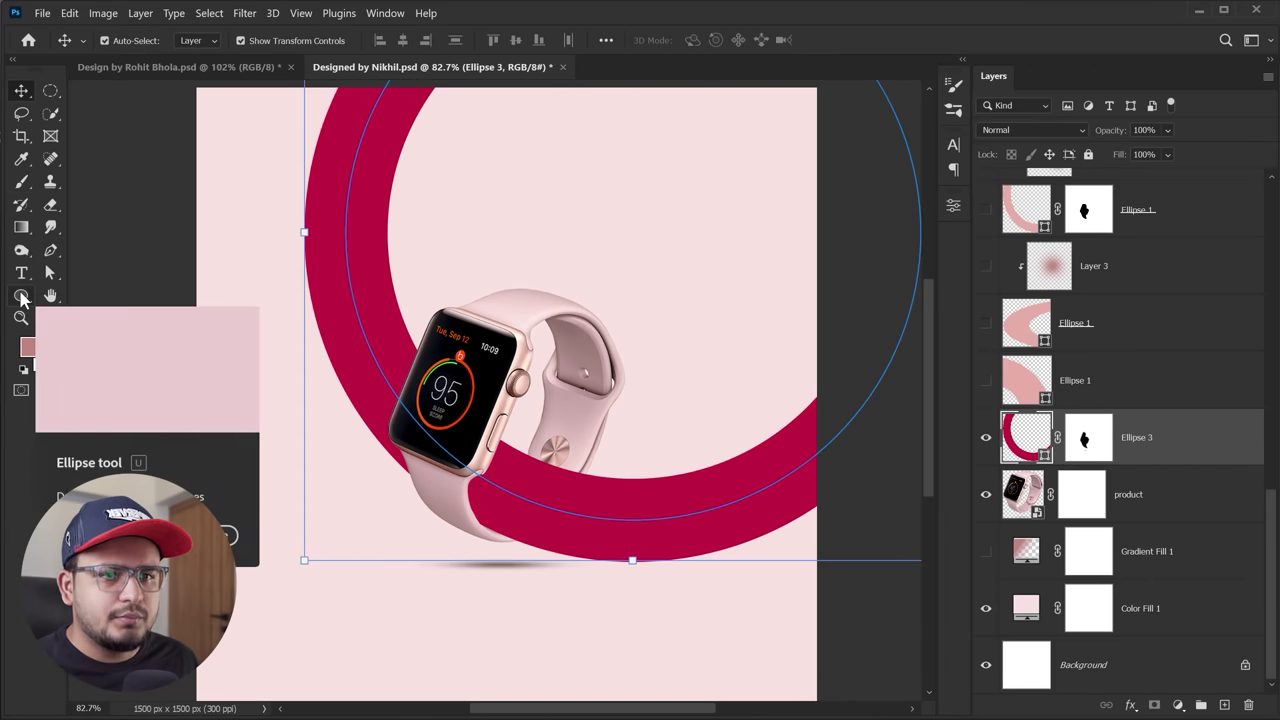
pyautogui.click(21, 295)
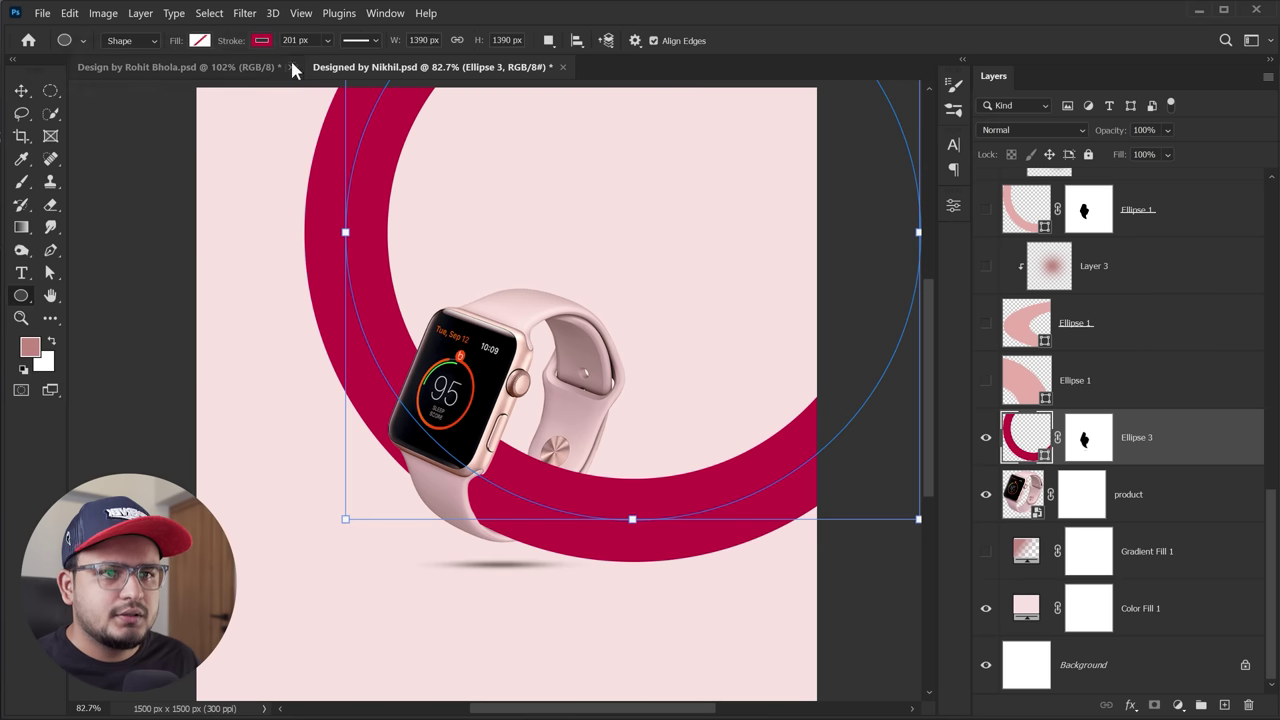
pyautogui.click(260, 41)
pyautogui.click(184, 132)
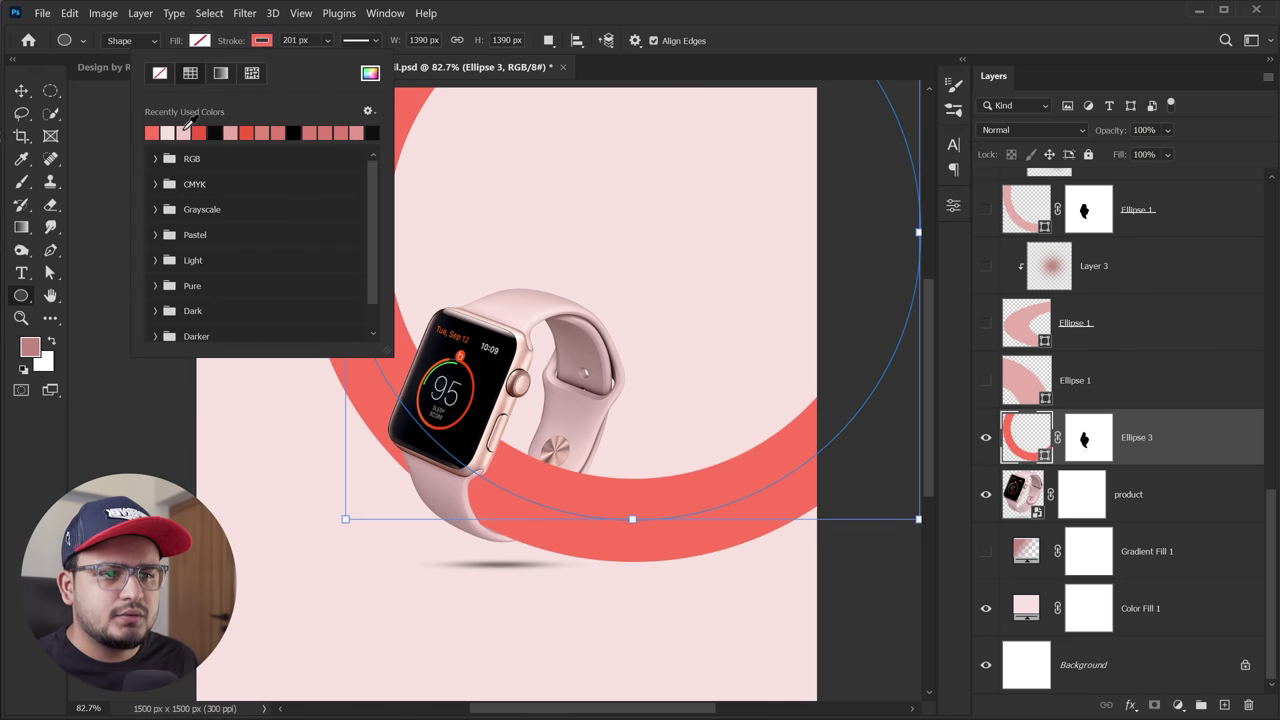
pyautogui.click(270, 122)
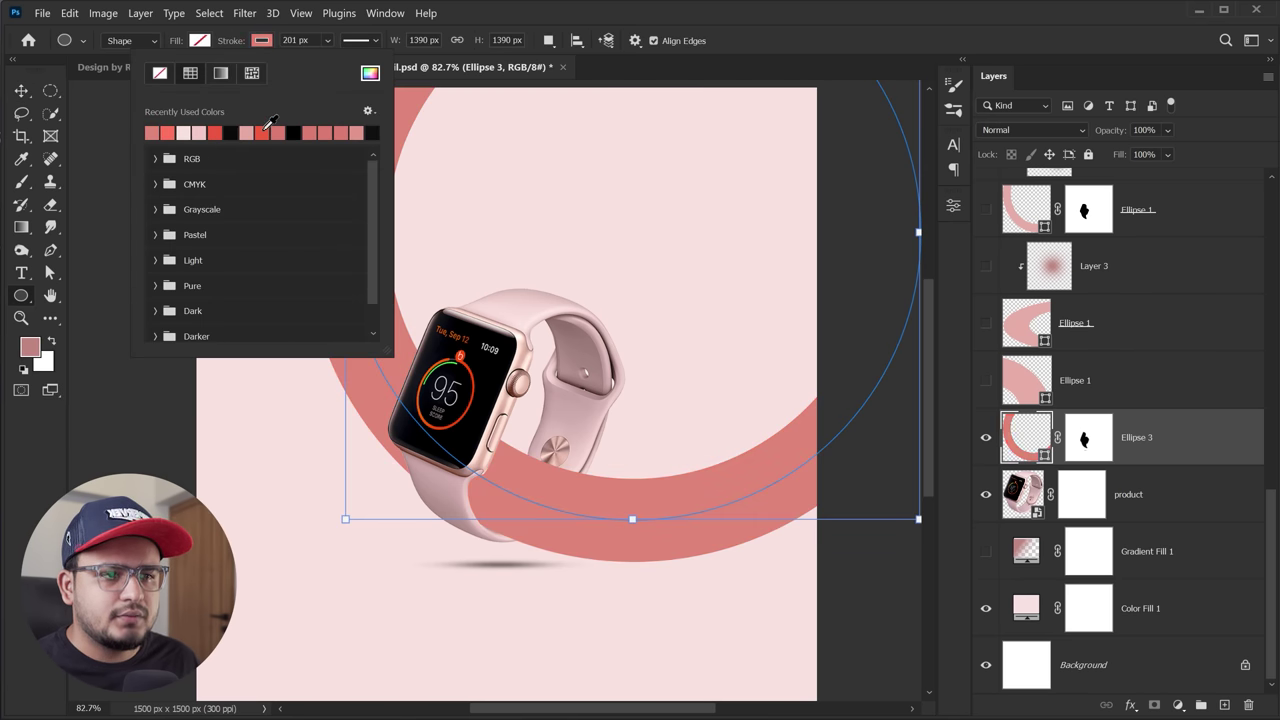
pyautogui.click(282, 128)
pyautogui.press('v')
pyautogui.click(843, 609)
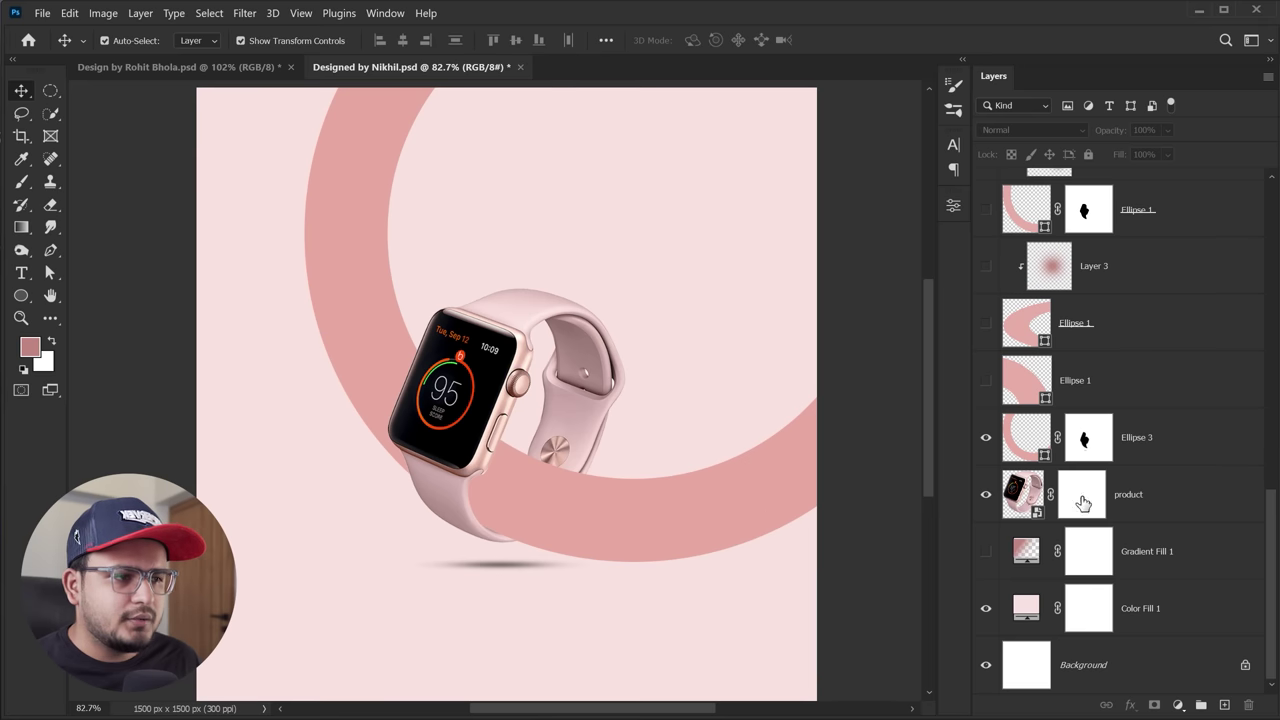
pyautogui.click(1172, 446)
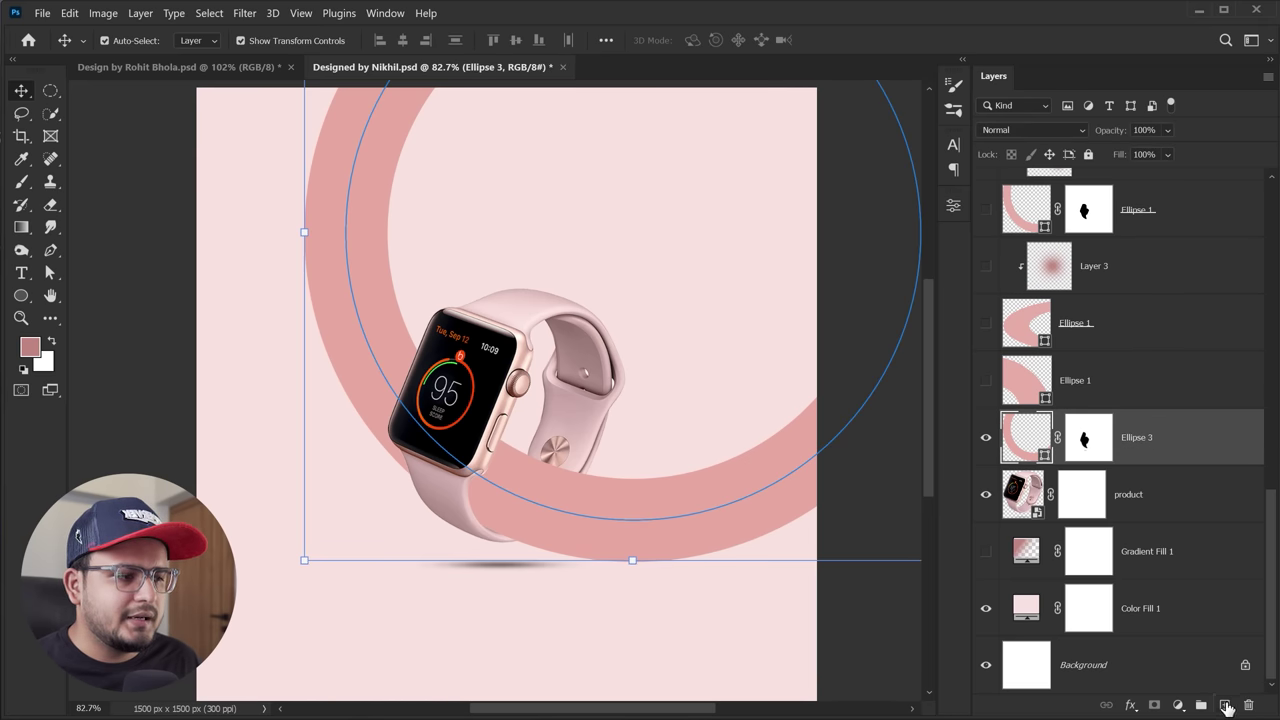
# Add Layer 4 clipped to the ring and set the paint colour to darker pink d48f83
pyautogui.click(1226, 707)
pyautogui.rightClick(1095, 437)
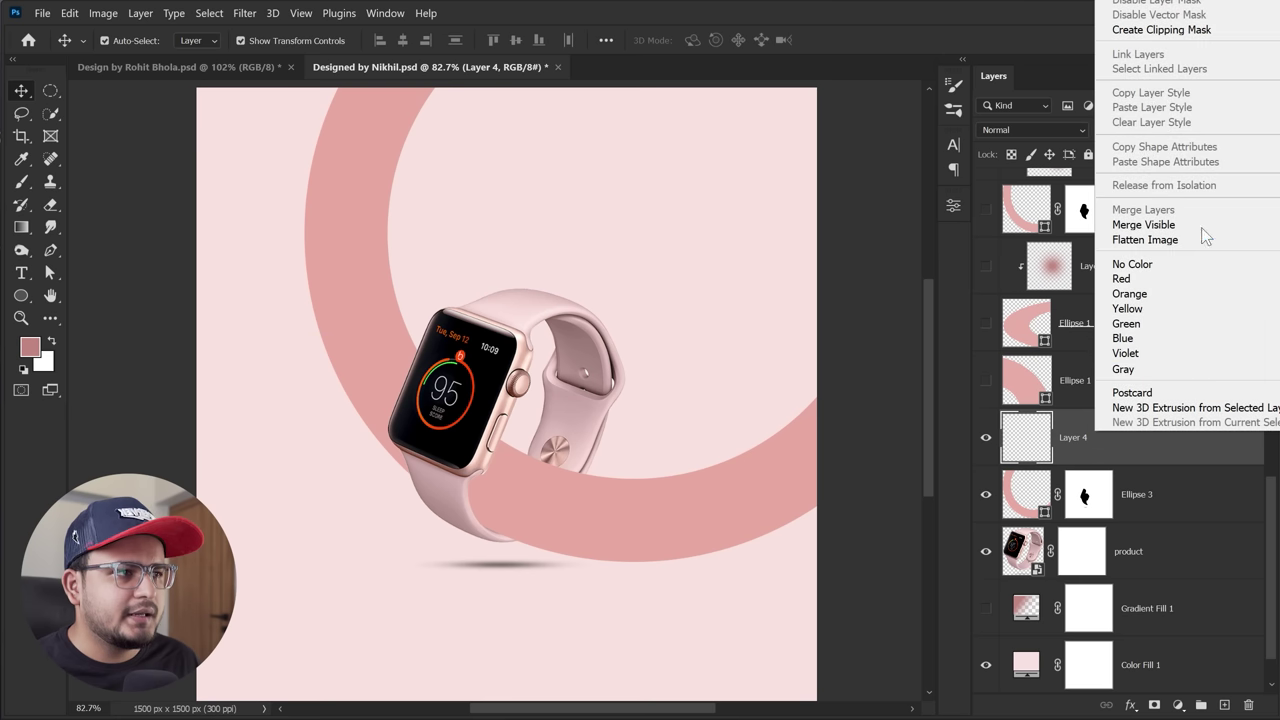
pyautogui.click(1158, 31)
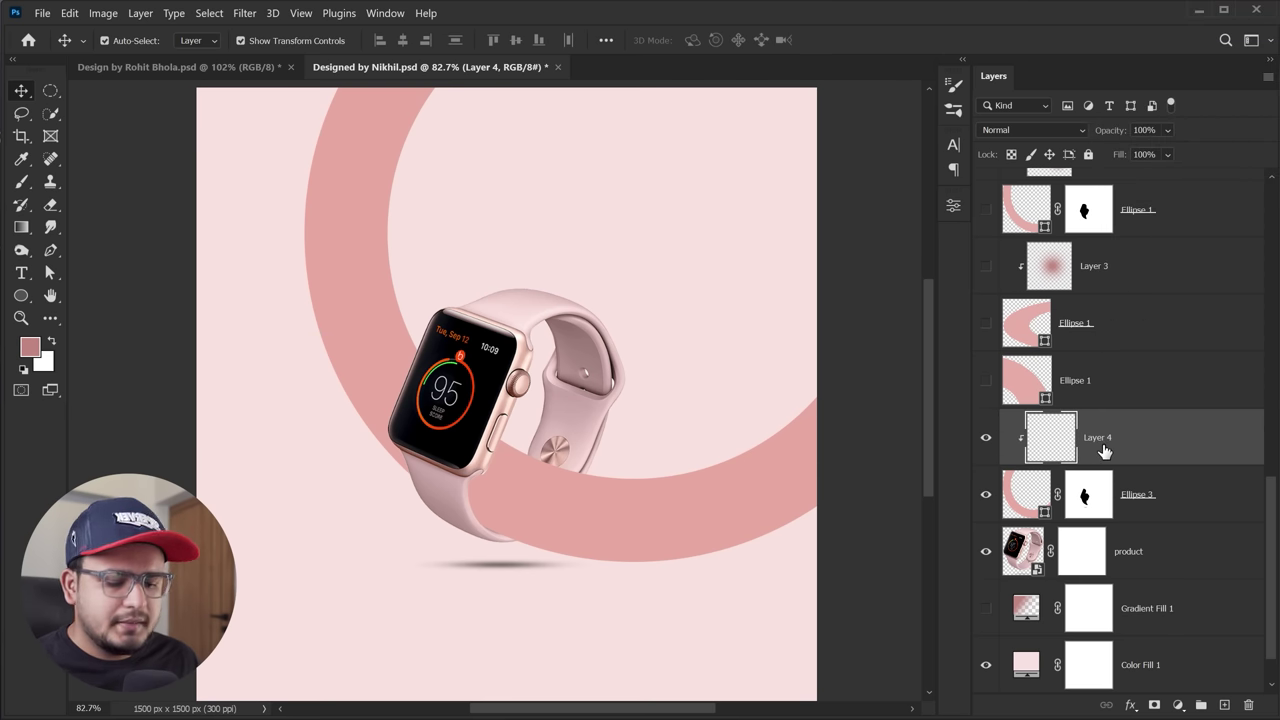
pyautogui.press('b')
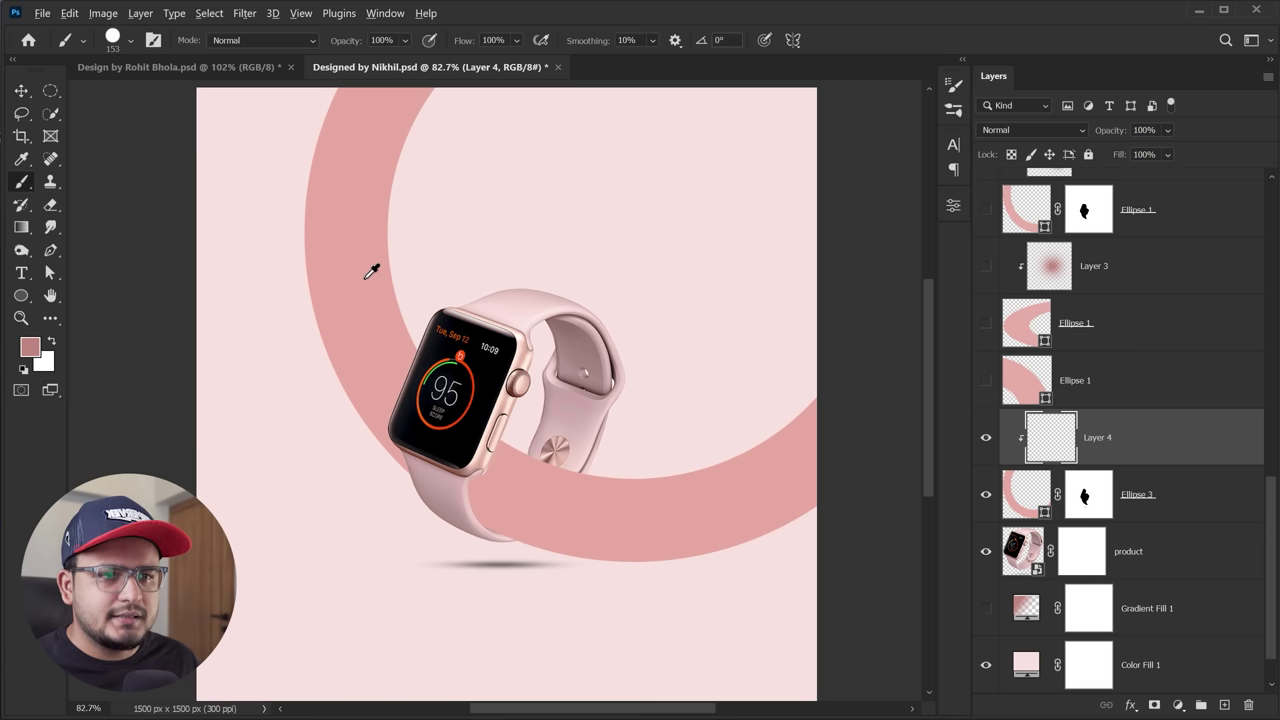
pyautogui.keyDown('alt'); pyautogui.click(371, 271); pyautogui.keyUp('alt')
pyautogui.click(38, 343)
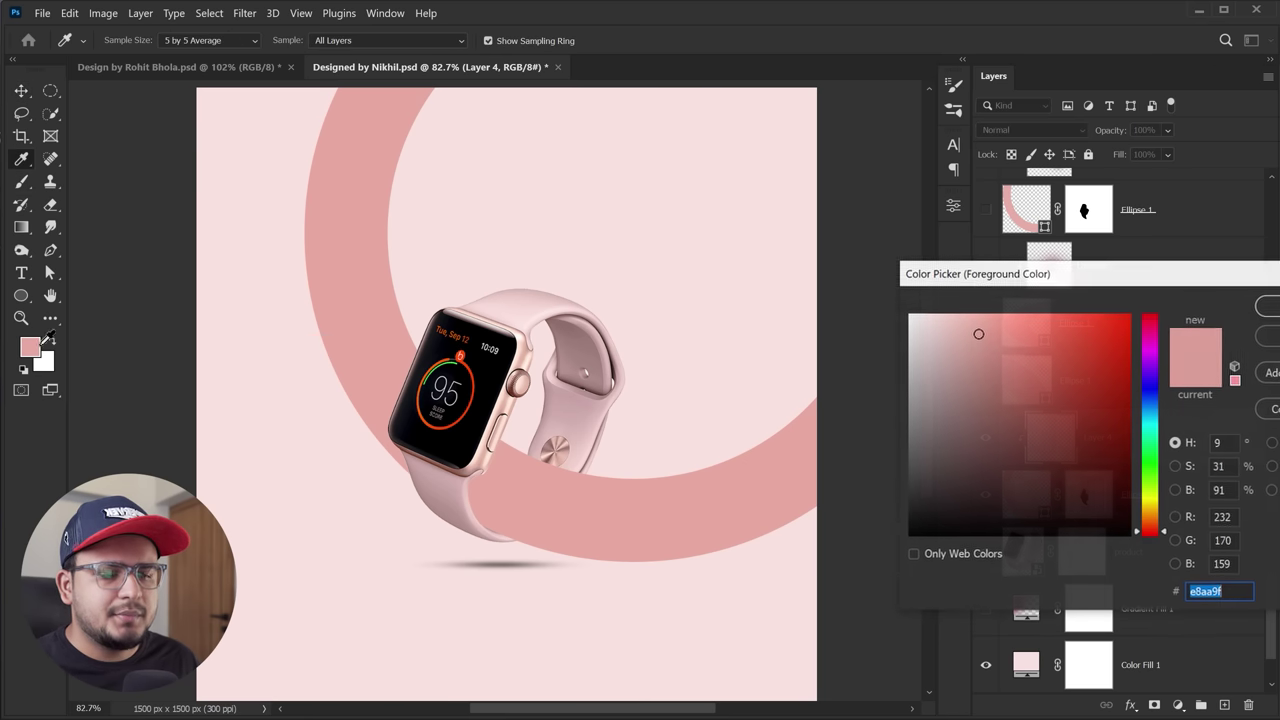
pyautogui.click(994, 351)
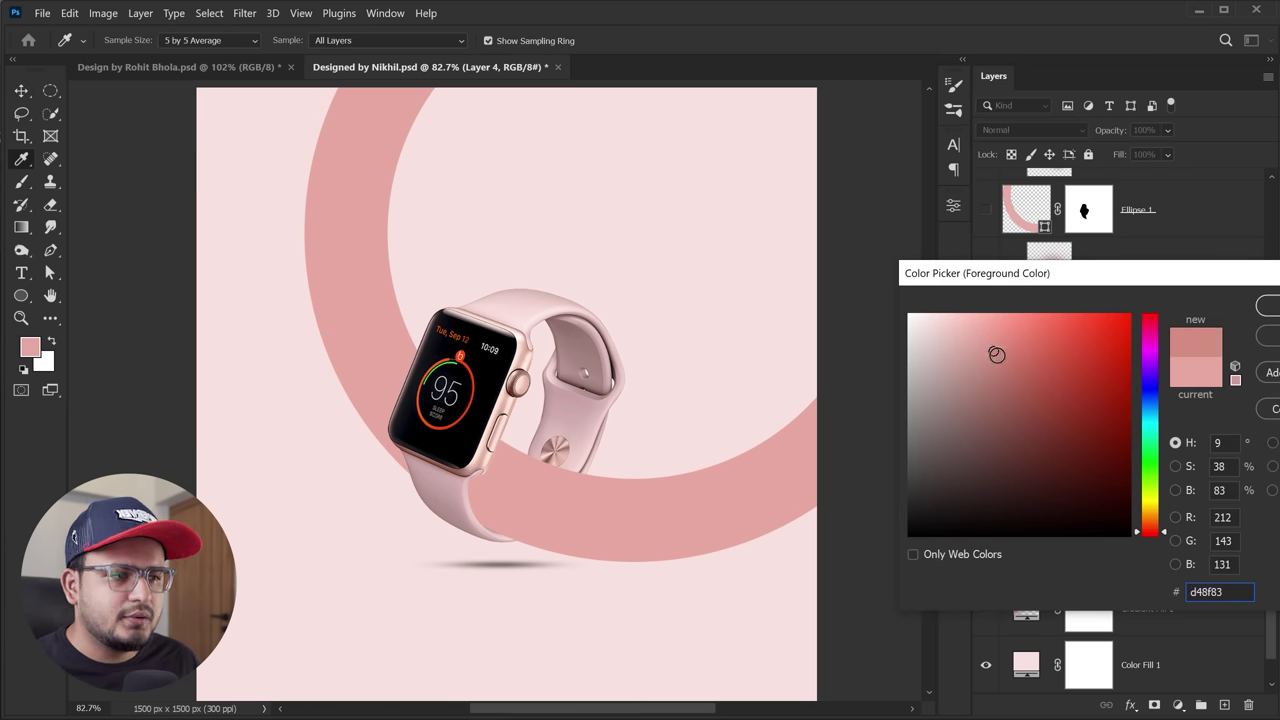
pyautogui.press('Return')
# With a 0% hardness, roughly 257 px brush, paint soft shading on the ring beside the strap
pyautogui.press('b')
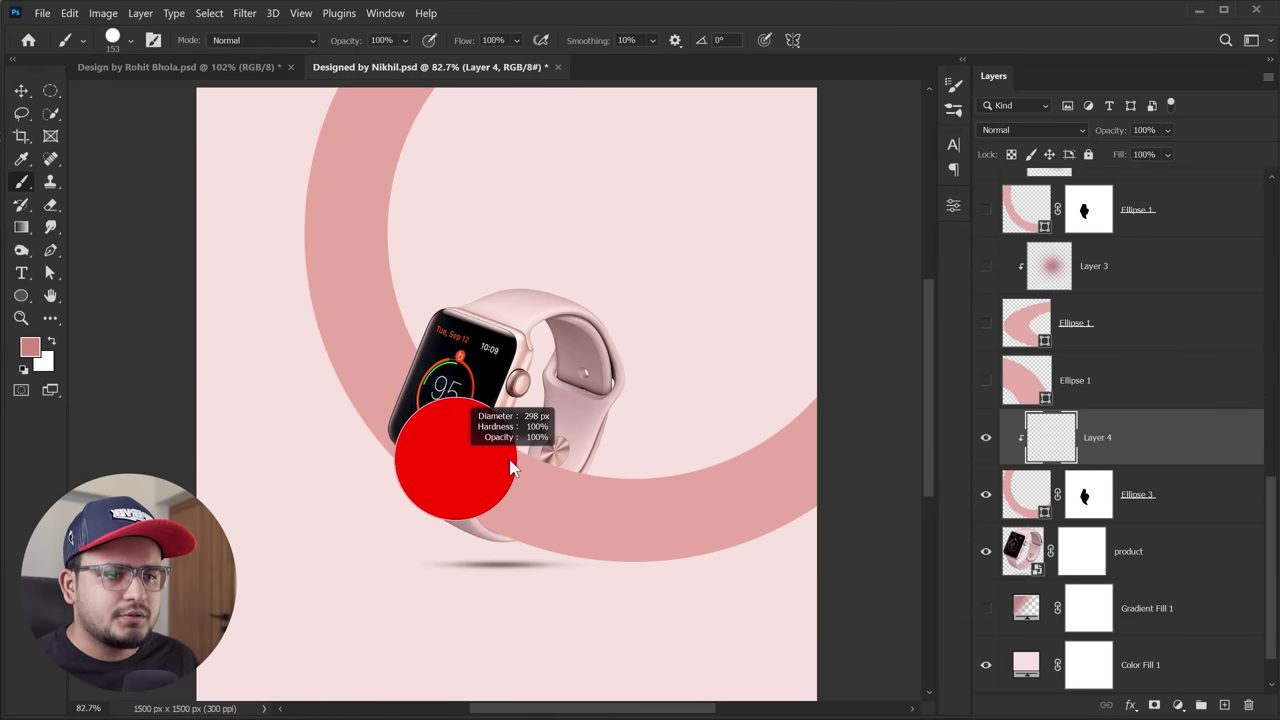
pyautogui.moveTo(510, 470)
pyautogui.mouseDown()
pyautogui.moveTo(497, 137)
pyautogui.moveTo(510, 28)
pyautogui.mouseUp()
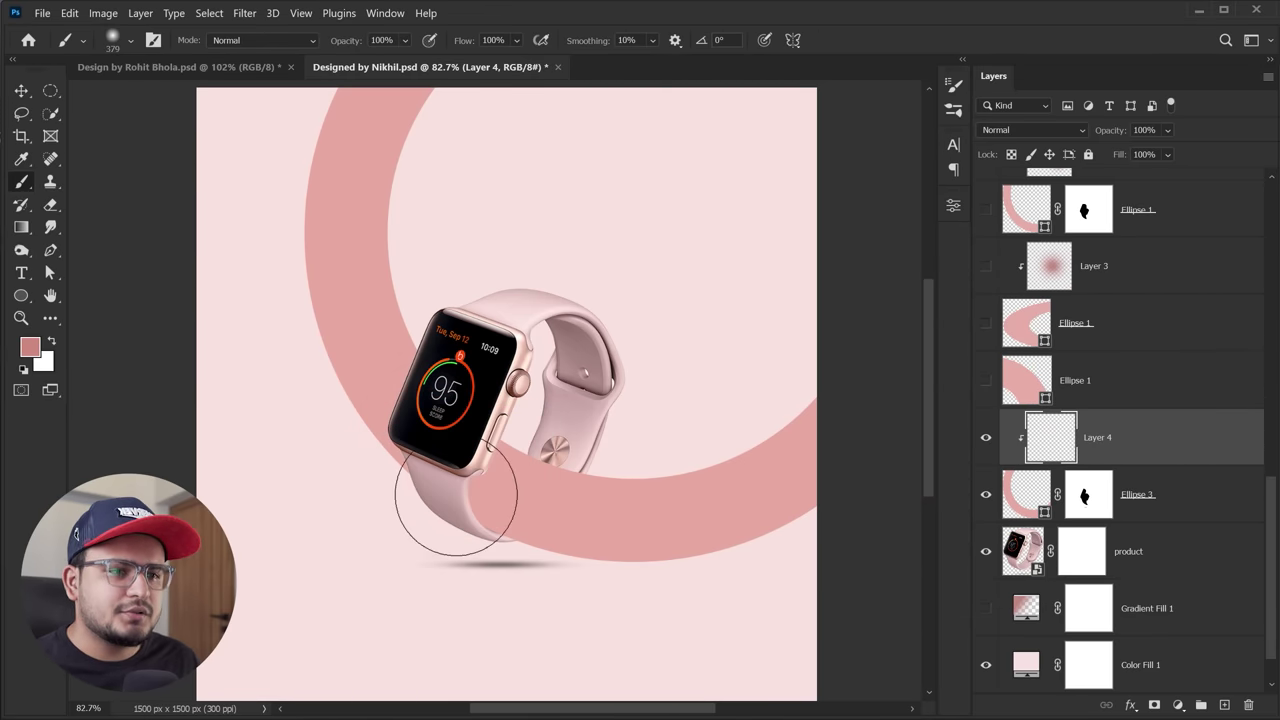
pyautogui.scroll(3, 447, 483)
pyautogui.scroll(3, 447, 483)
pyautogui.moveTo(447, 470); pyautogui.dragTo(323, 486)
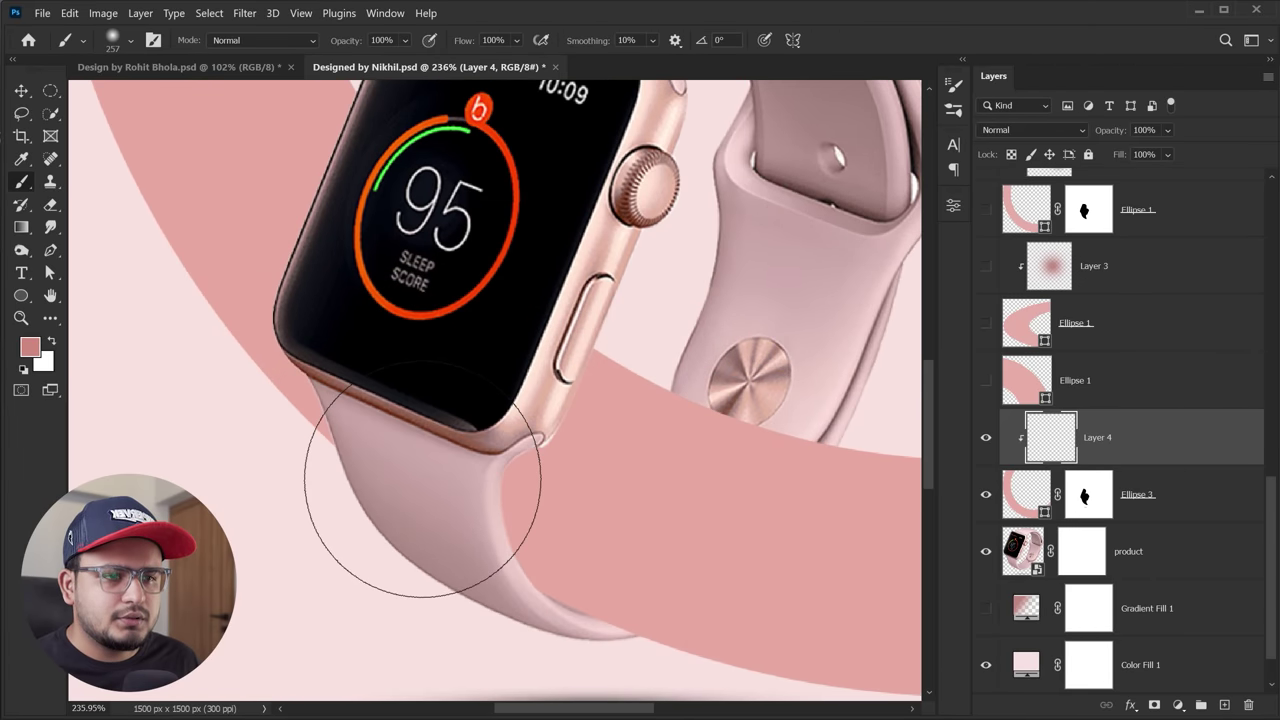
pyautogui.moveTo(426, 454)
pyautogui.mouseDown()
pyautogui.moveTo(416, 486)
pyautogui.moveTo(429, 486)
pyautogui.moveTo(429, 549)
pyautogui.moveTo(451, 580)
pyautogui.moveTo(327, 467)
pyautogui.moveTo(386, 486)
pyautogui.moveTo(357, 500)
pyautogui.moveTo(406, 472)
pyautogui.moveTo(417, 571)
pyautogui.moveTo(417, 443)
pyautogui.moveTo(422, 507)
pyautogui.mouseUp()
# Switch to a deeper pink and deepen the shading where the ring meets the strap and watch
pyautogui.click(29, 347)
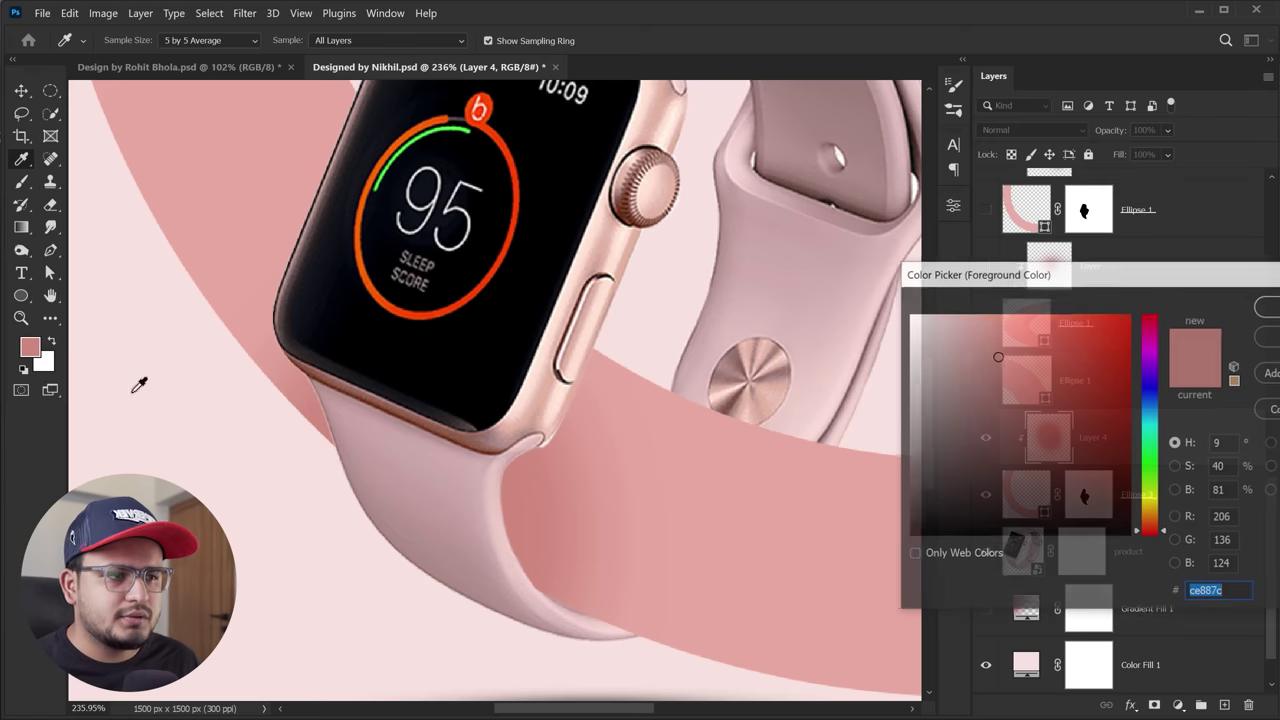
pyautogui.click(1268, 305)
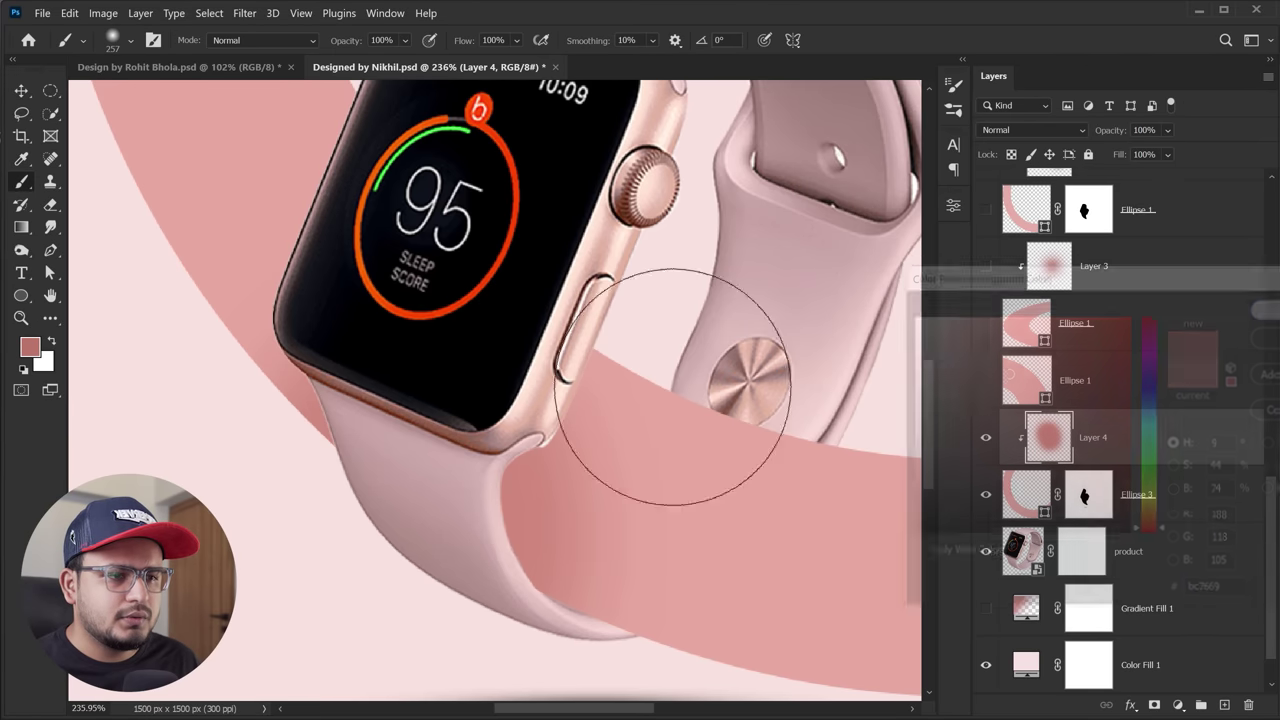
pyautogui.moveTo(390, 535); pyautogui.dragTo(400, 543)
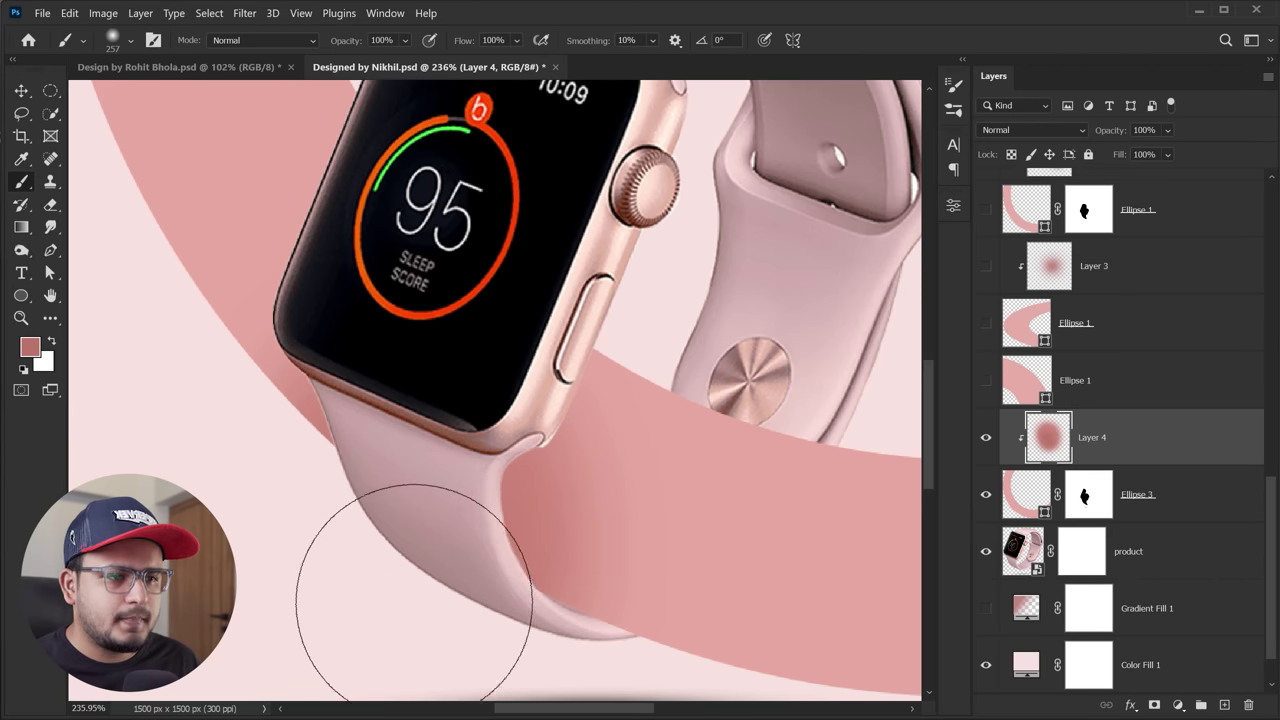
pyautogui.scroll(-4, 400, 590)
pyautogui.scroll(-2, 395, 340)
pyautogui.scroll(2, 395, 340)
pyautogui.scroll(2, 386, 371)
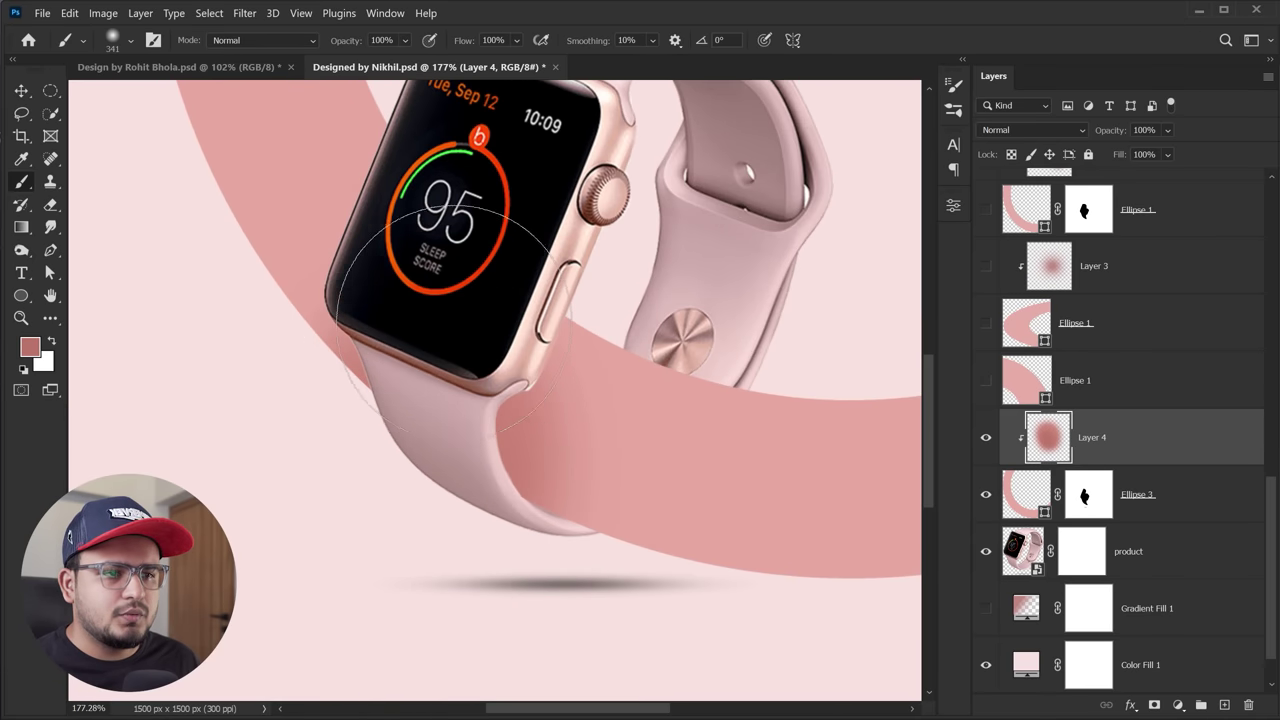
pyautogui.click(470, 300)
pyautogui.scroll(-2, 386, 429)
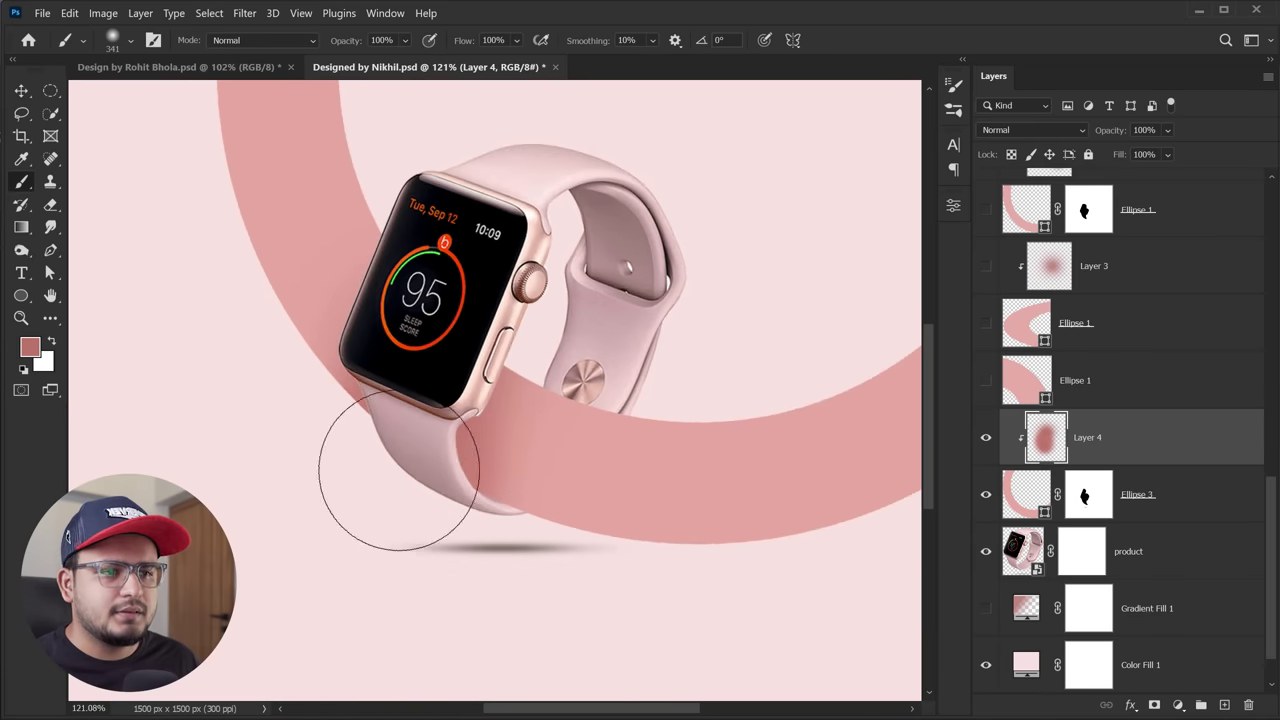
pyautogui.scroll(-1, 491, 443)
pyautogui.scroll(-1, 522, 415)
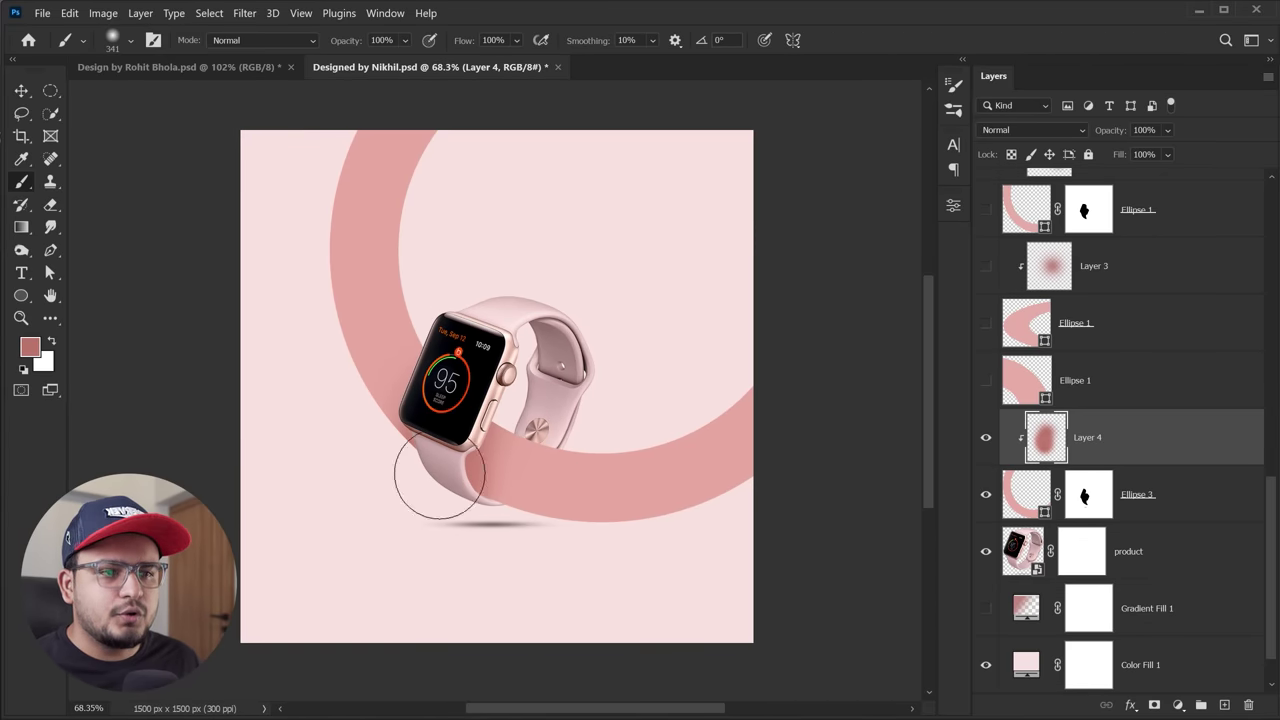
pyautogui.scroll(1, 508, 367)
pyautogui.scroll(1, 508, 367)
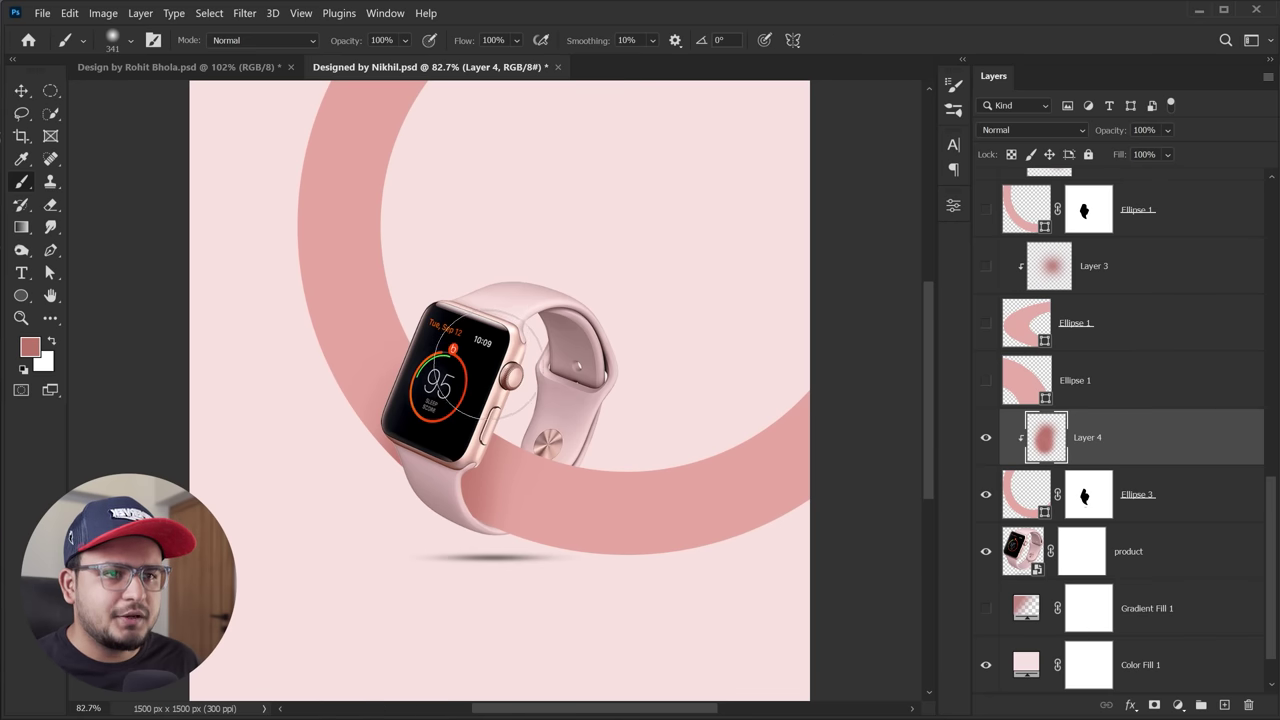
pyautogui.scroll(-1, 510, 370)
pyautogui.scroll(-1, 512, 372)
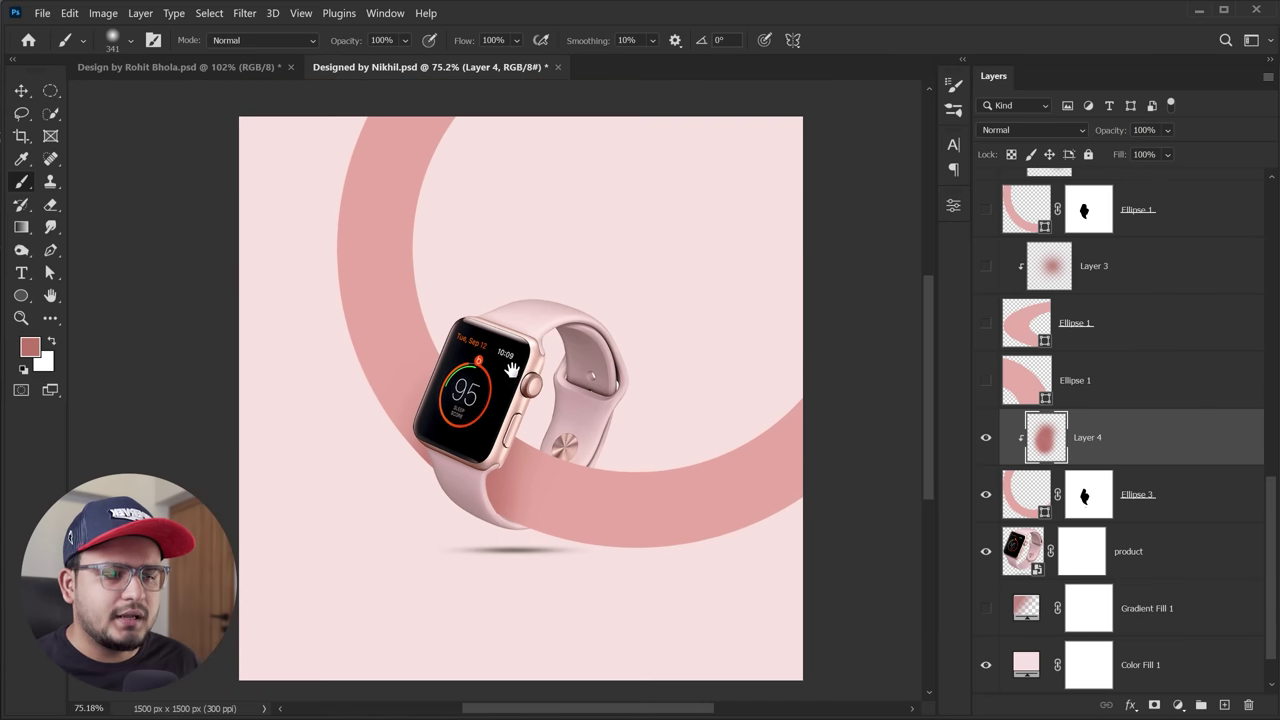
pyautogui.moveTo(512, 370); pyautogui.dragTo(510, 358)
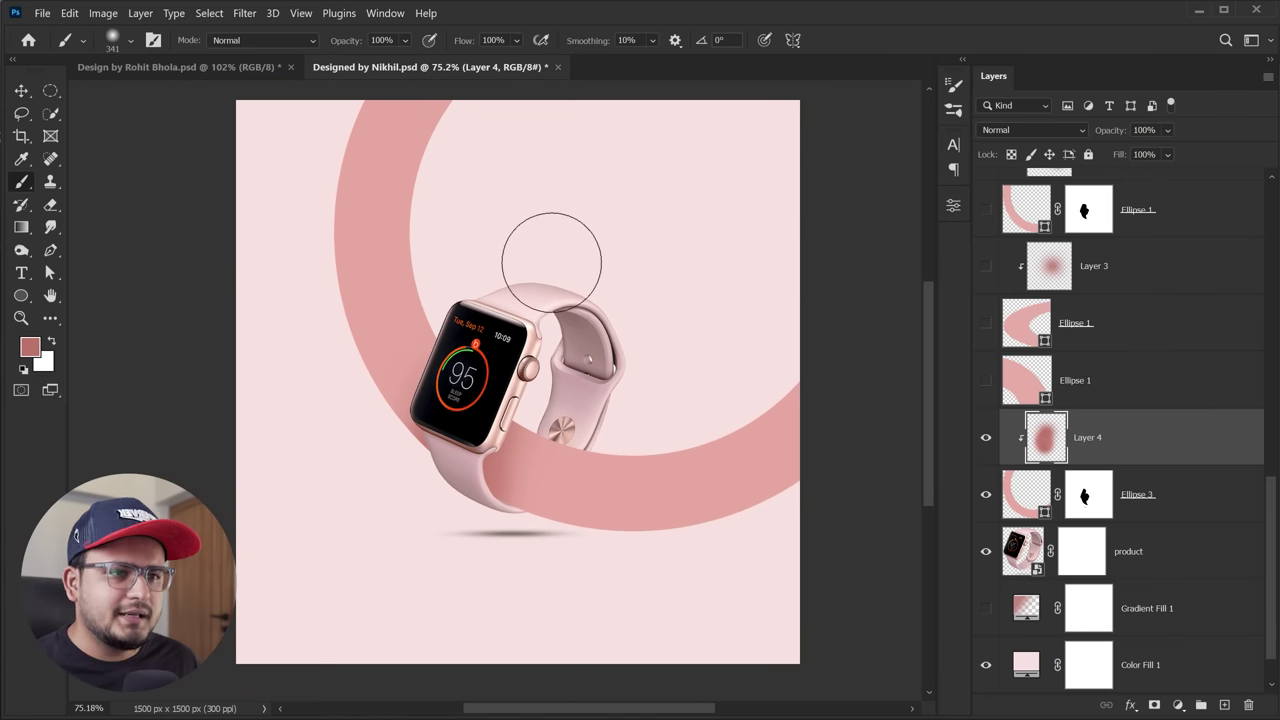
pyautogui.press('v')
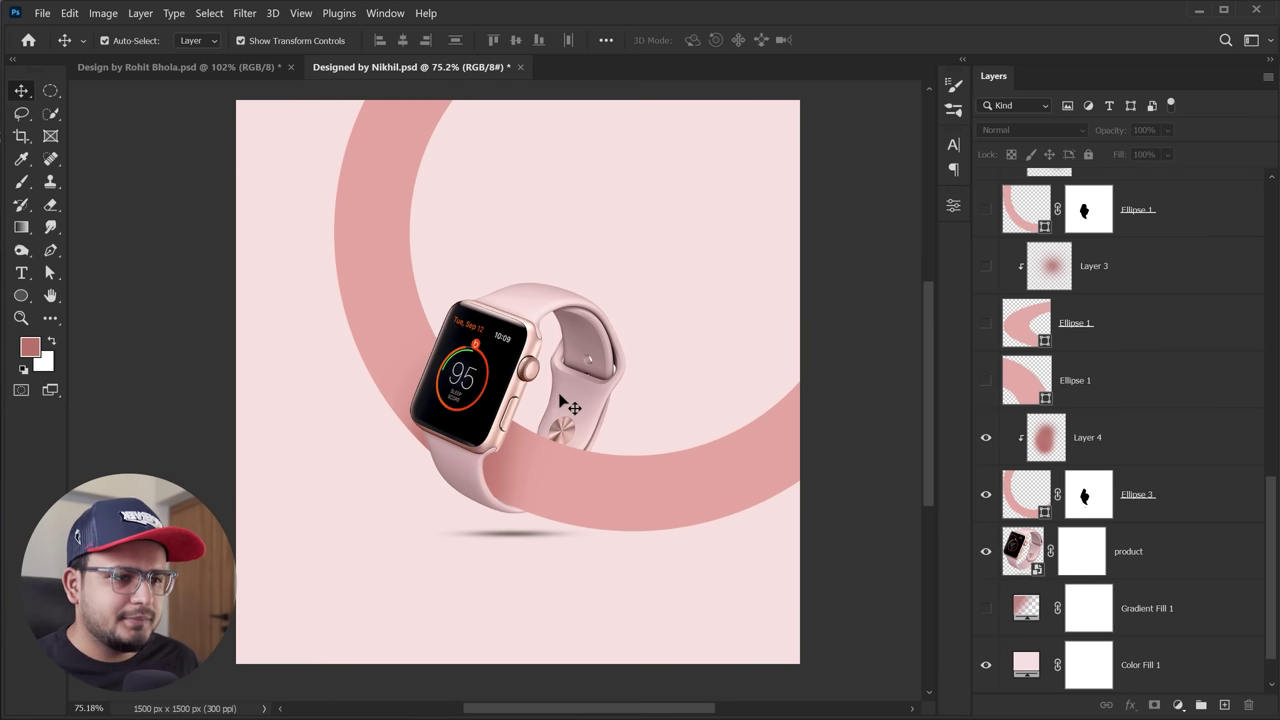
# Duplicate the Ellipse 3 ring, delete the copy's mask, scale it to about 70% and place it right
pyautogui.click(726, 479)
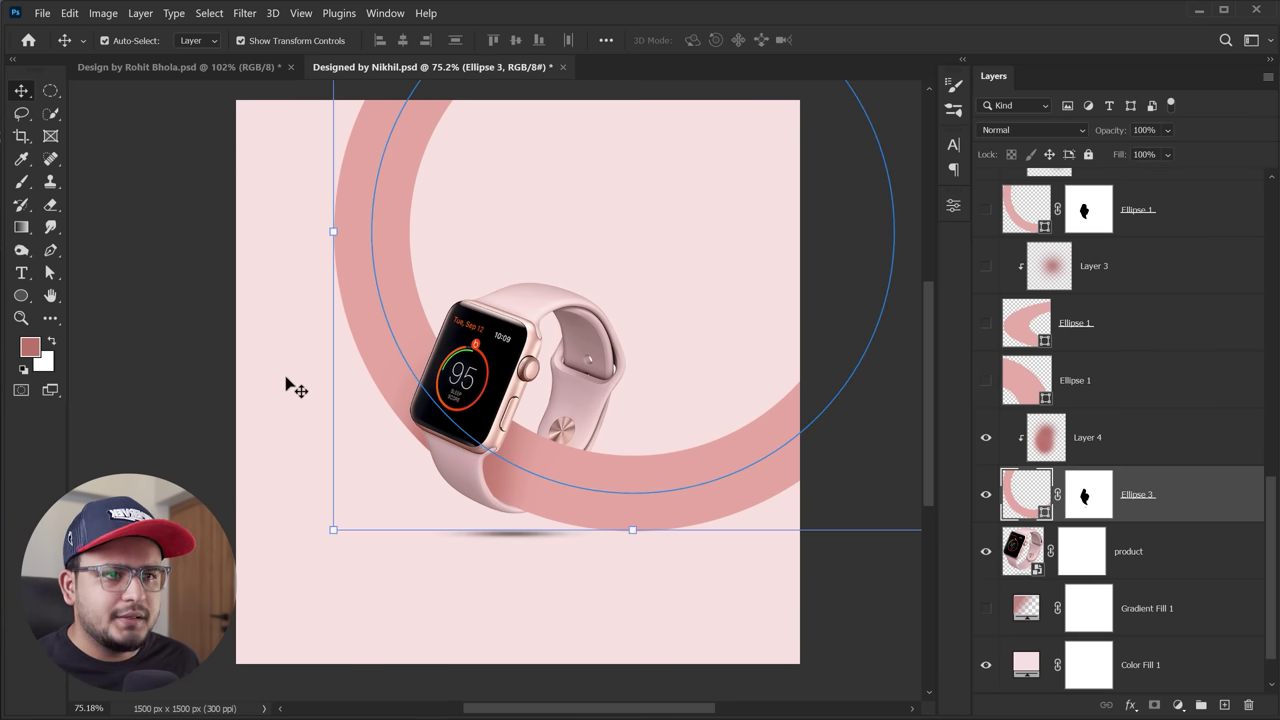
pyautogui.scroll(-2, 400, 300)
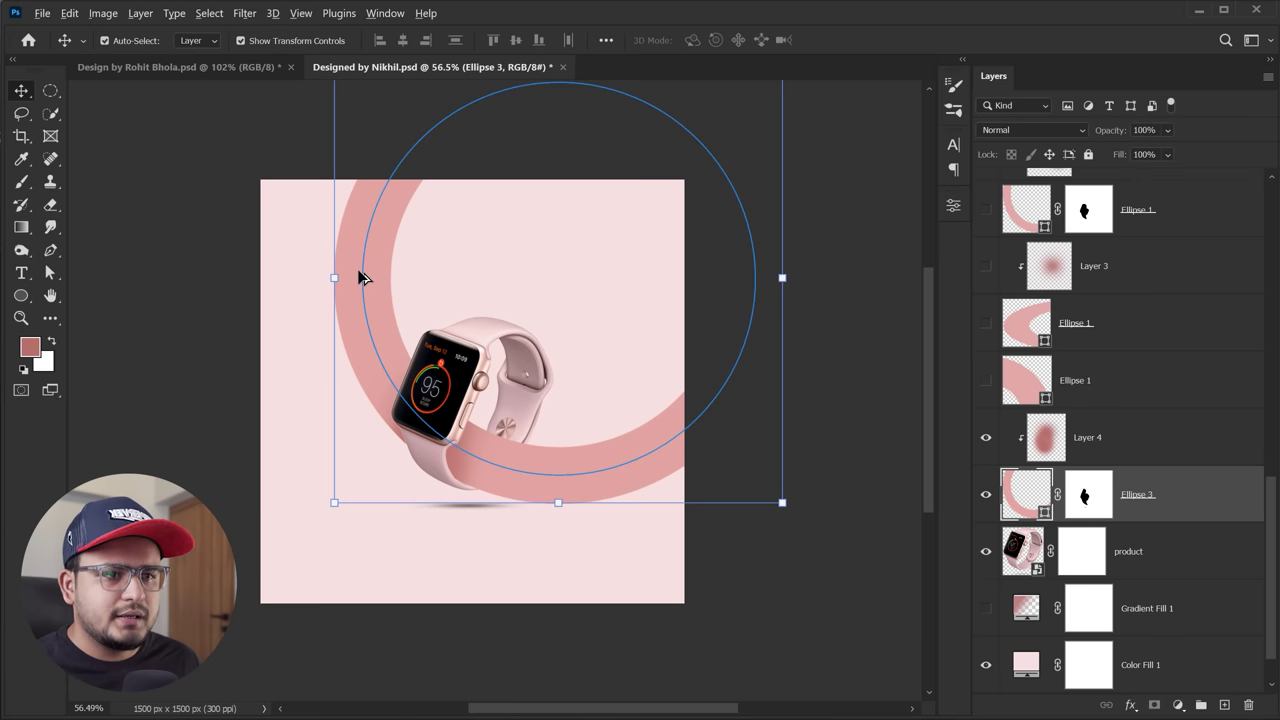
pyautogui.keyDown('alt'); pyautogui.moveTo(362, 277); pyautogui.dragTo(606, 390); pyautogui.keyUp('alt')
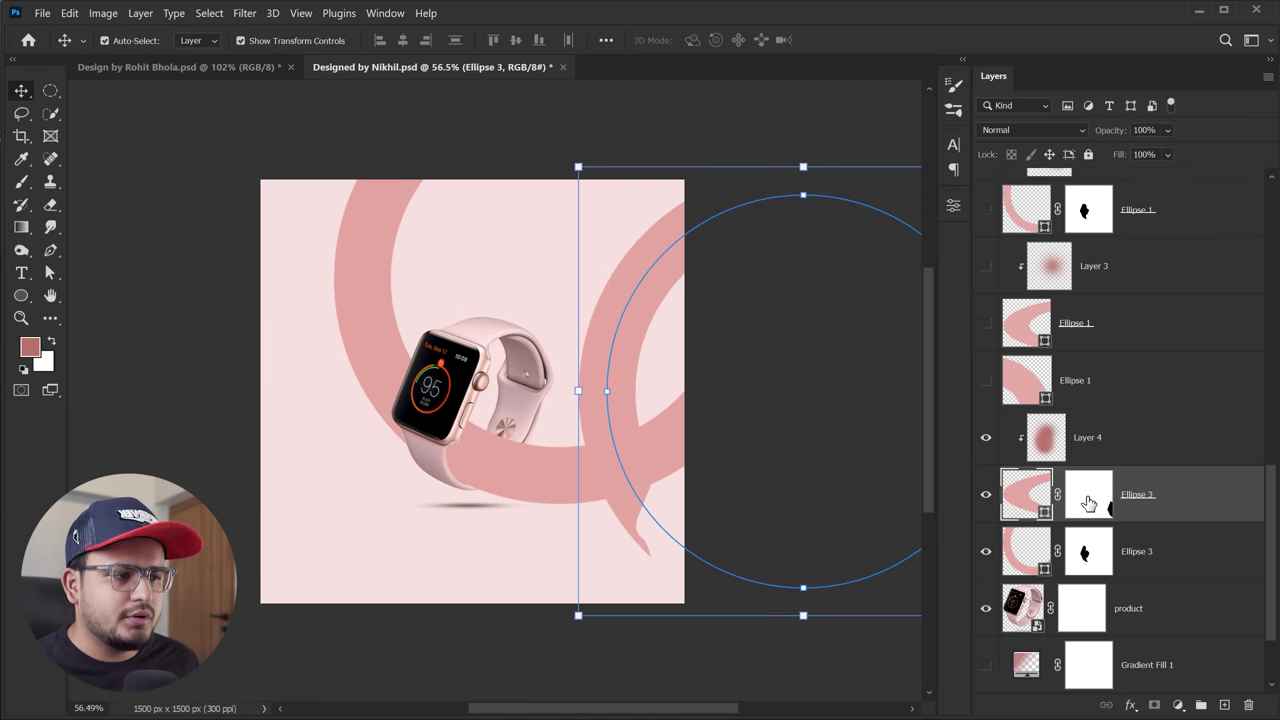
pyautogui.rightClick(1088, 503)
pyautogui.click(1110, 532)
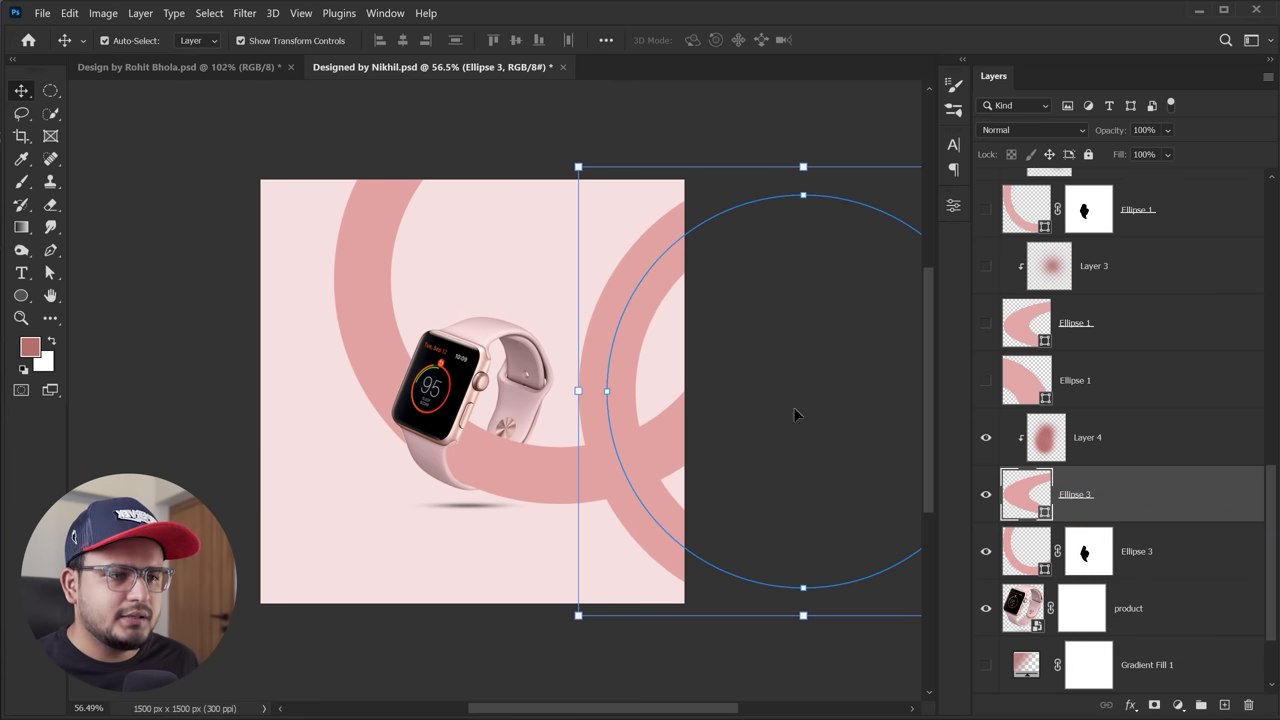
pyautogui.moveTo(803, 167); pyautogui.dragTo(803, 302)
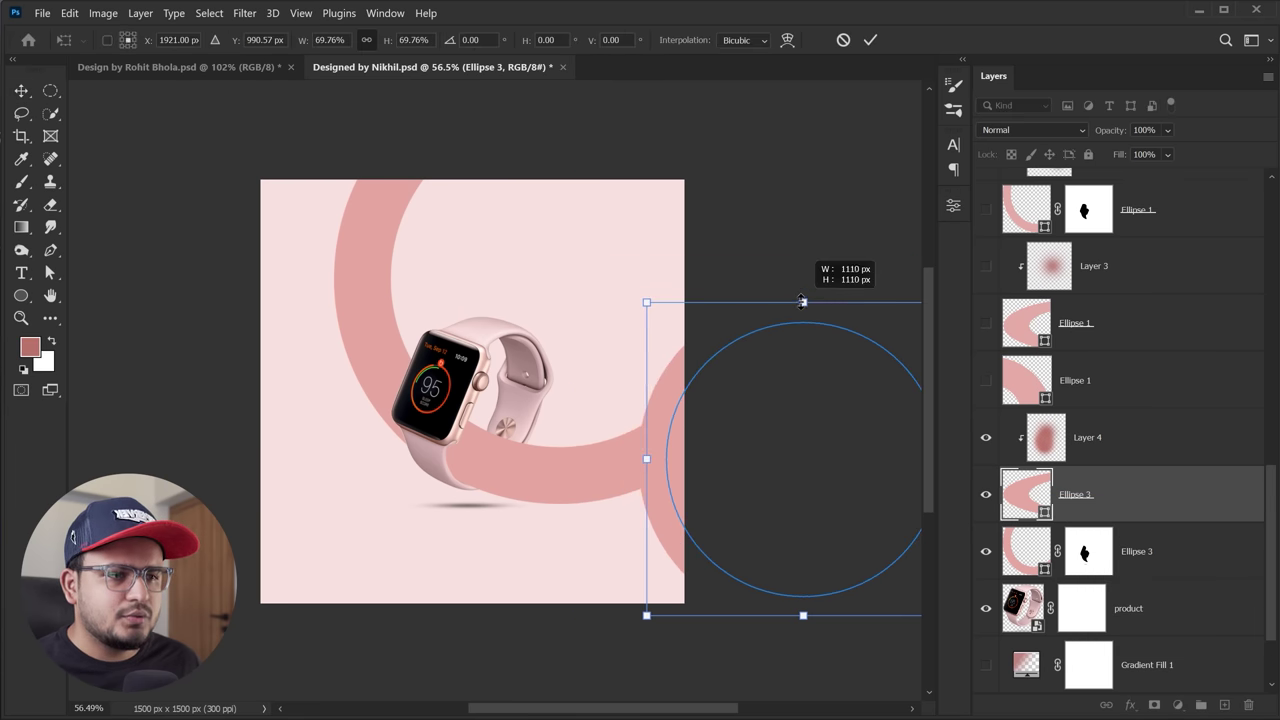
pyautogui.moveTo(671, 386)
pyautogui.mouseDown()
pyautogui.moveTo(611, 346)
pyautogui.moveTo(616, 359)
pyautogui.mouseUp()
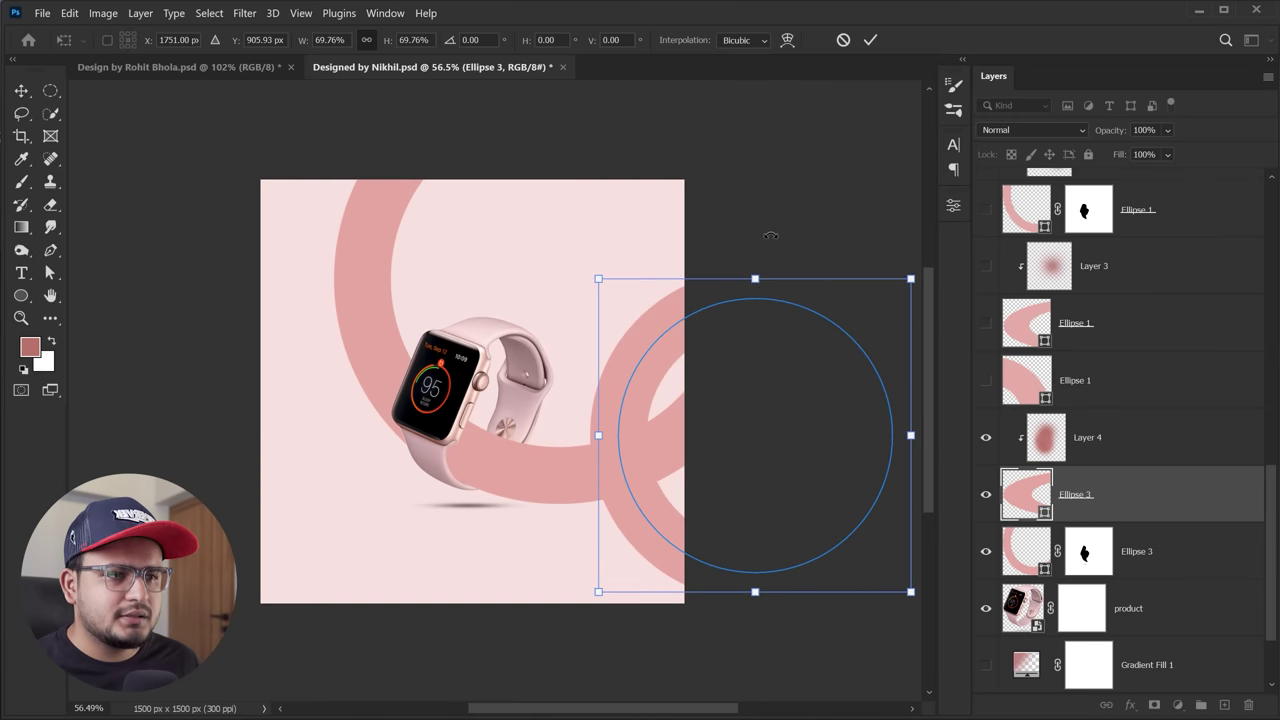
pyautogui.click(870, 40)
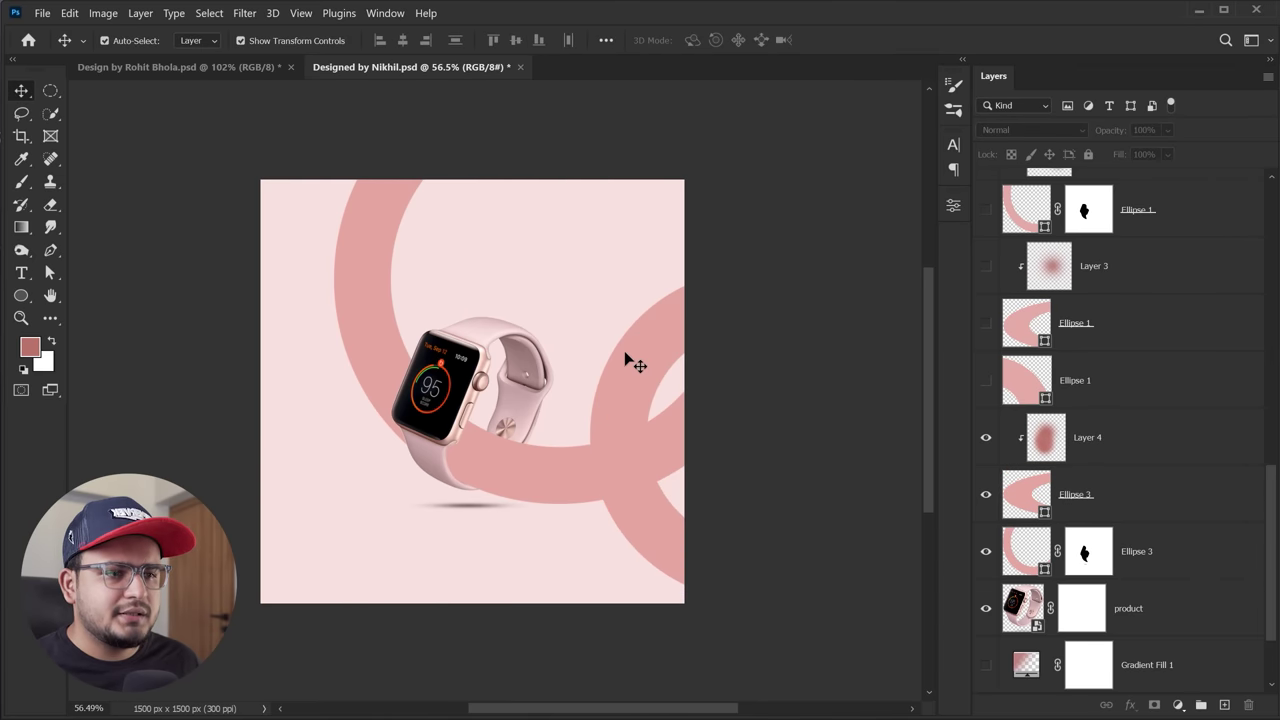
pyautogui.click(644, 373)
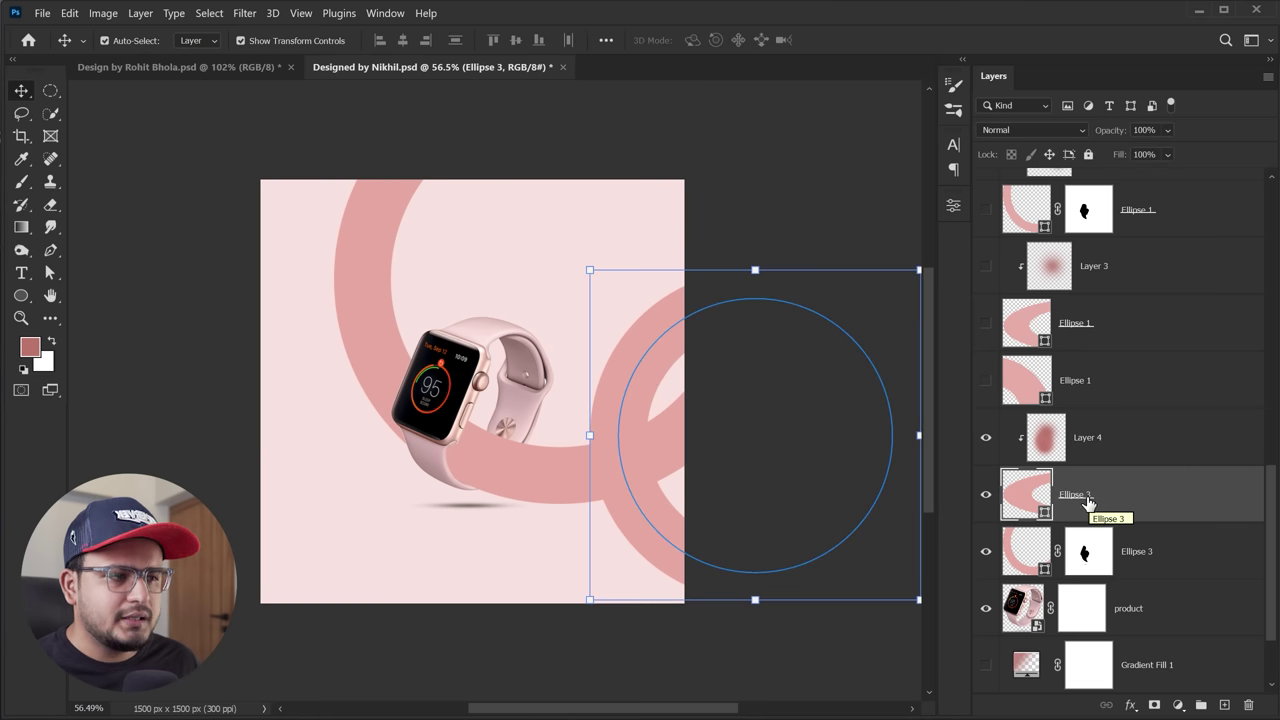
# Move Ellipse 3 above Layer 4 and clip Layer 4's blur to the strap band
pyautogui.moveTo(1087, 500); pyautogui.dragTo(1087, 425)
pyautogui.click(1088, 510)
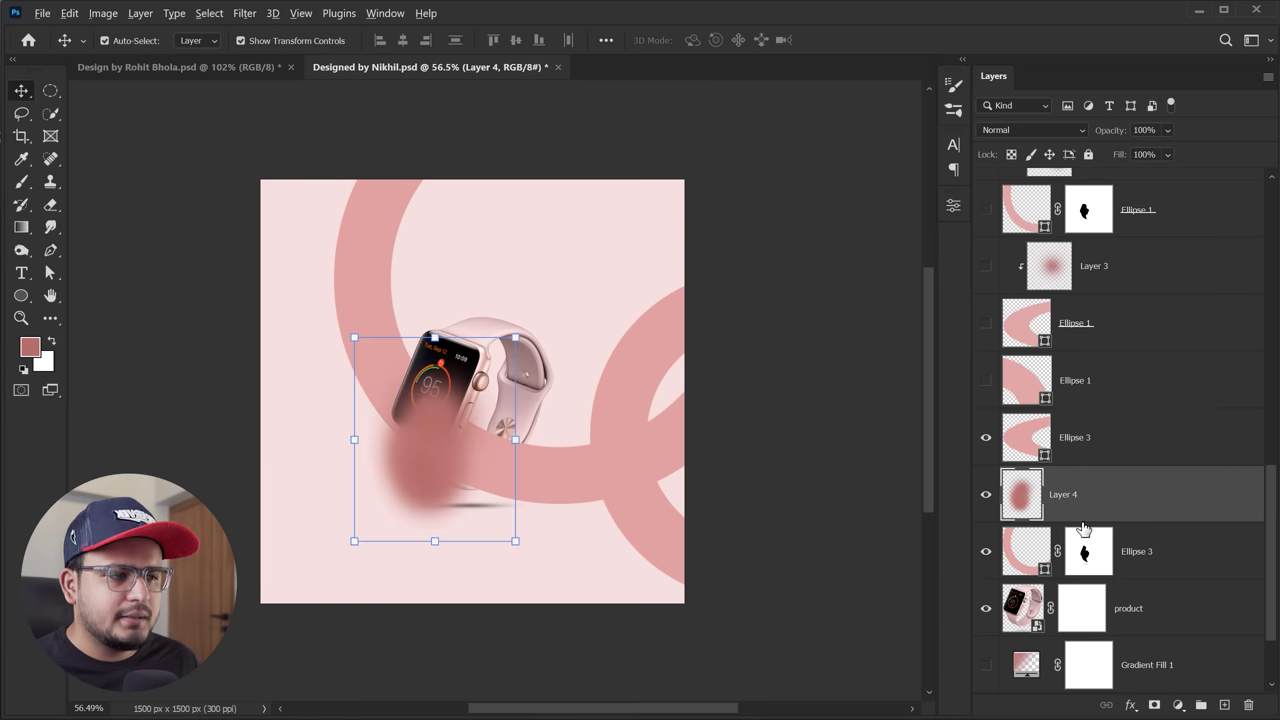
pyautogui.keyDown('alt'); pyautogui.click(1070, 521); pyautogui.keyUp('alt')
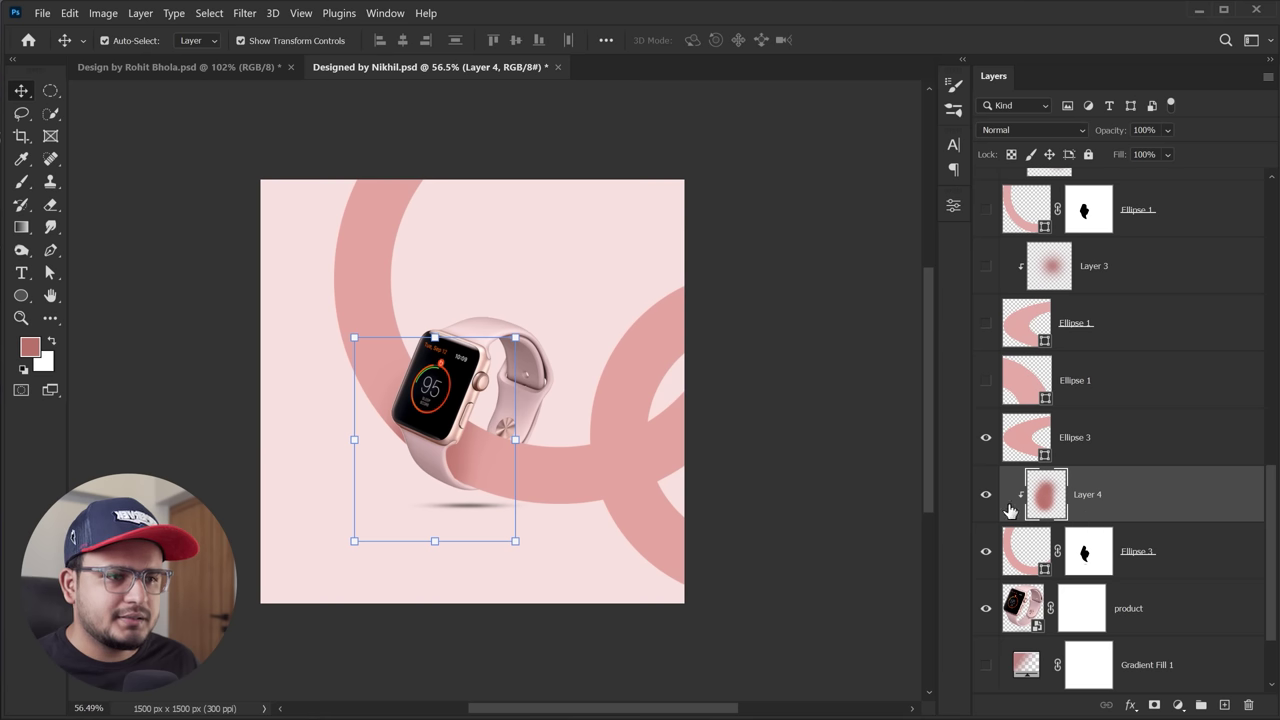
pyautogui.click(640, 386)
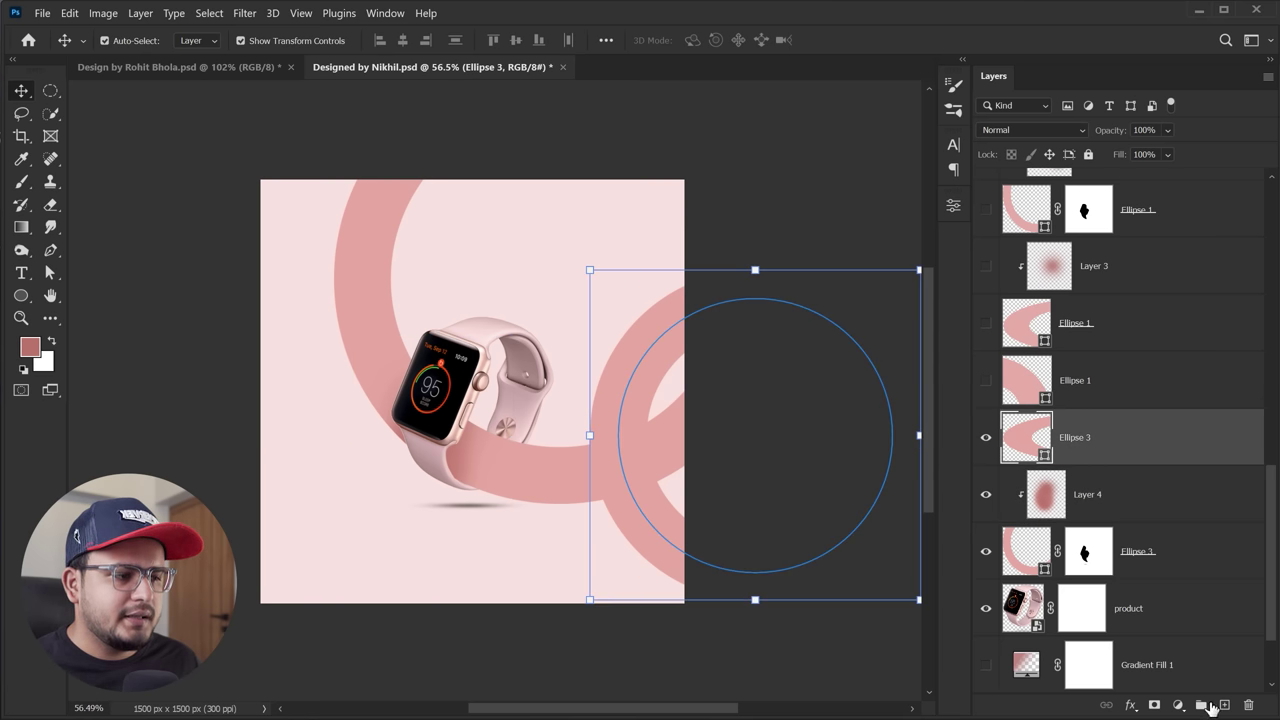
# Add Layer 5 just below the ring, clipped so paint stays inside the band
pyautogui.click(1222, 704)
pyautogui.moveTo(1076, 445); pyautogui.dragTo(1082, 497)
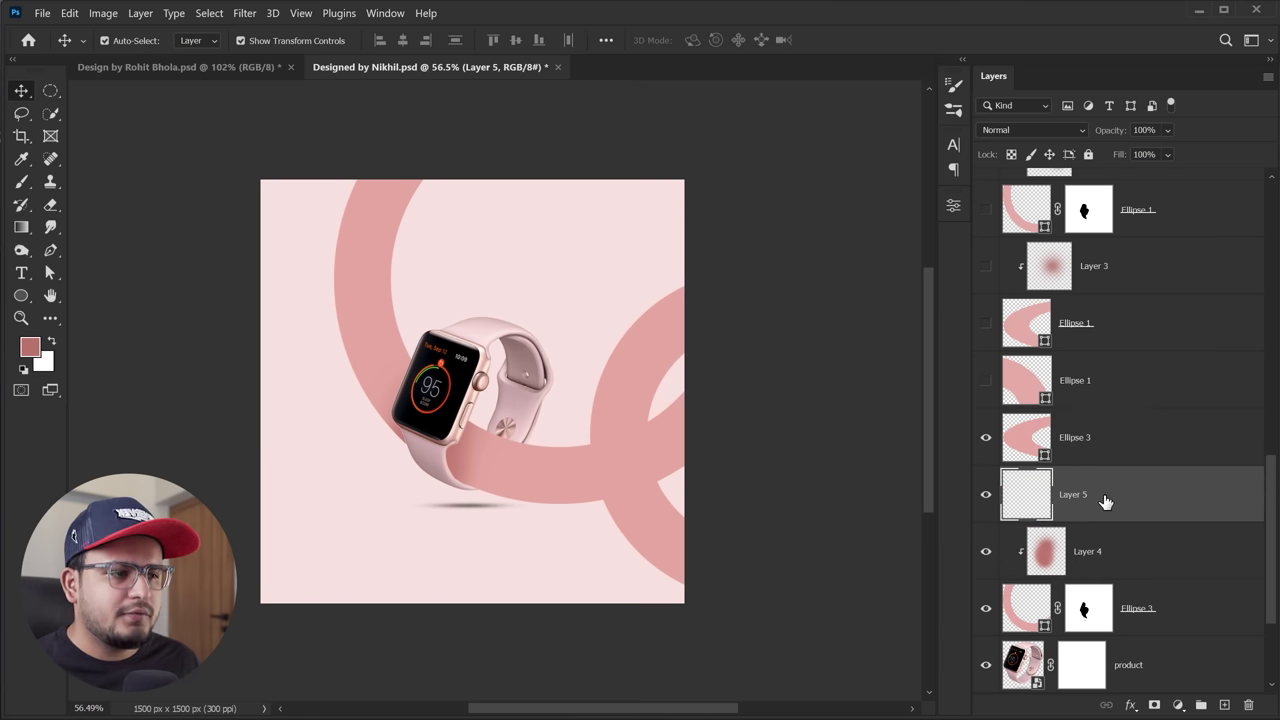
pyautogui.rightClick(1105, 500)
pyautogui.click(1160, 93)
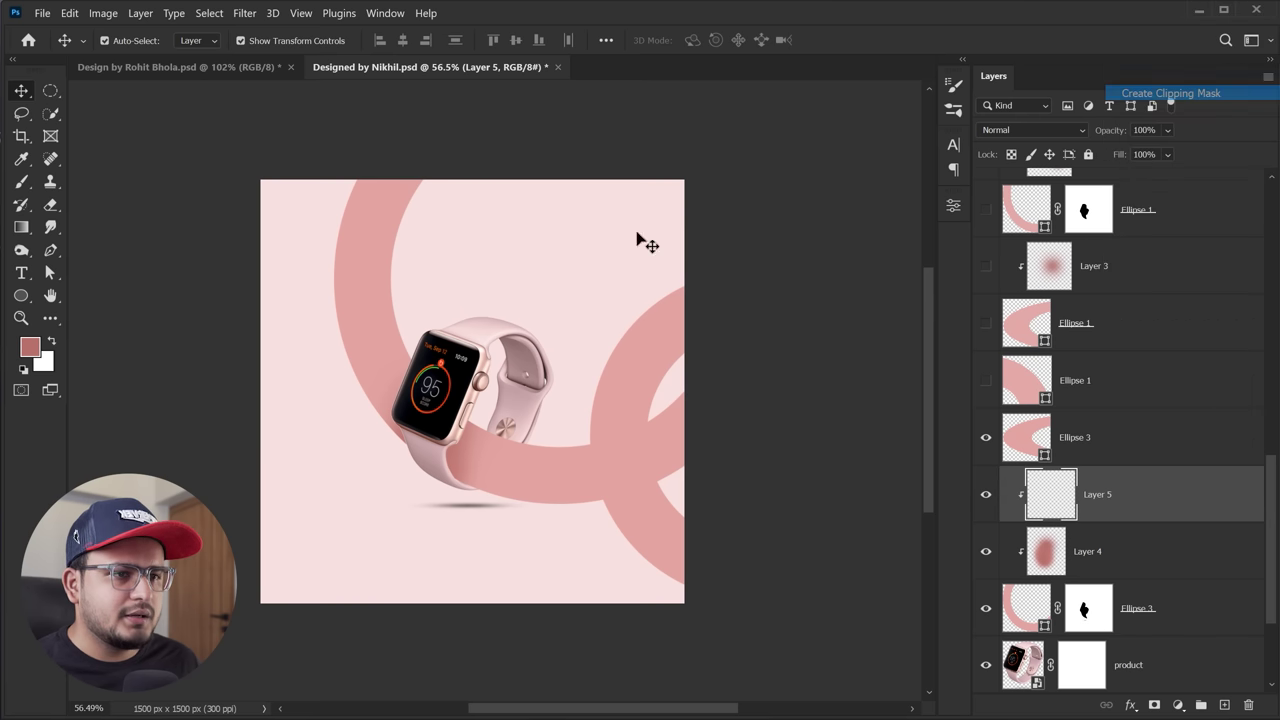
pyautogui.click(1080, 443)
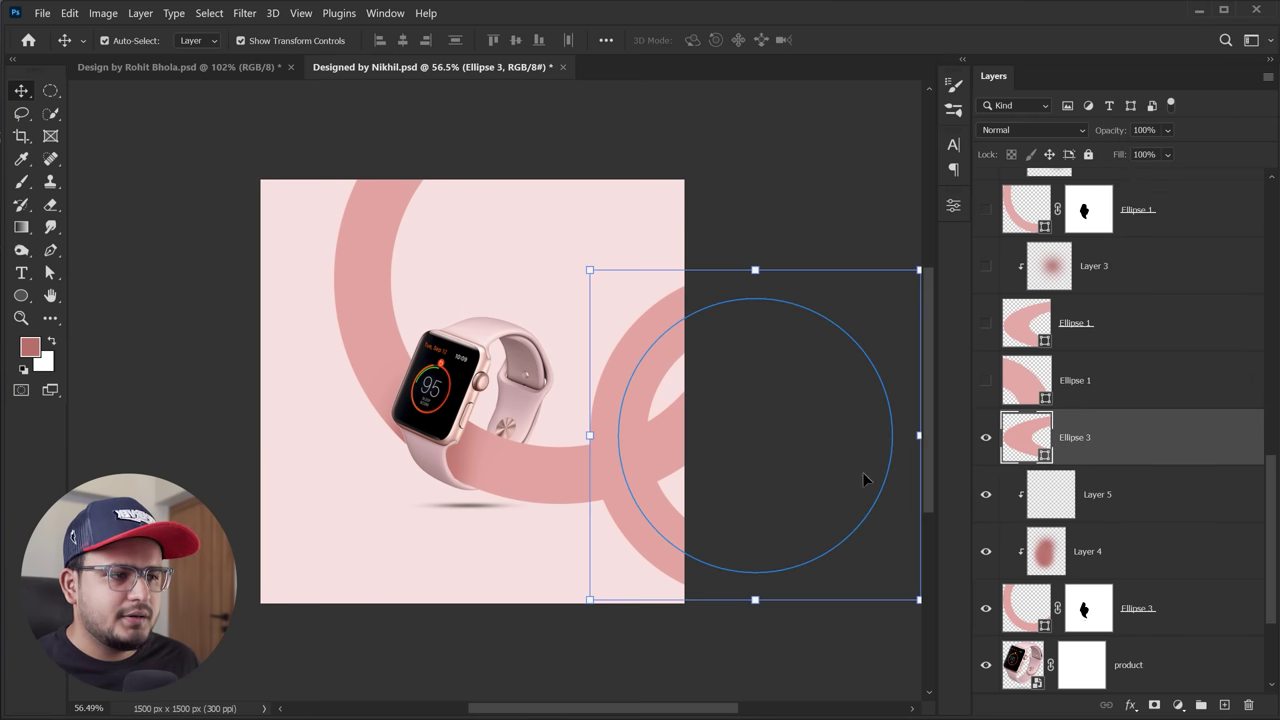
pyautogui.click(1165, 515)
# Paint a soft shadow where the bands cross and lower Layer 5's fill to 55%
pyautogui.press('b')
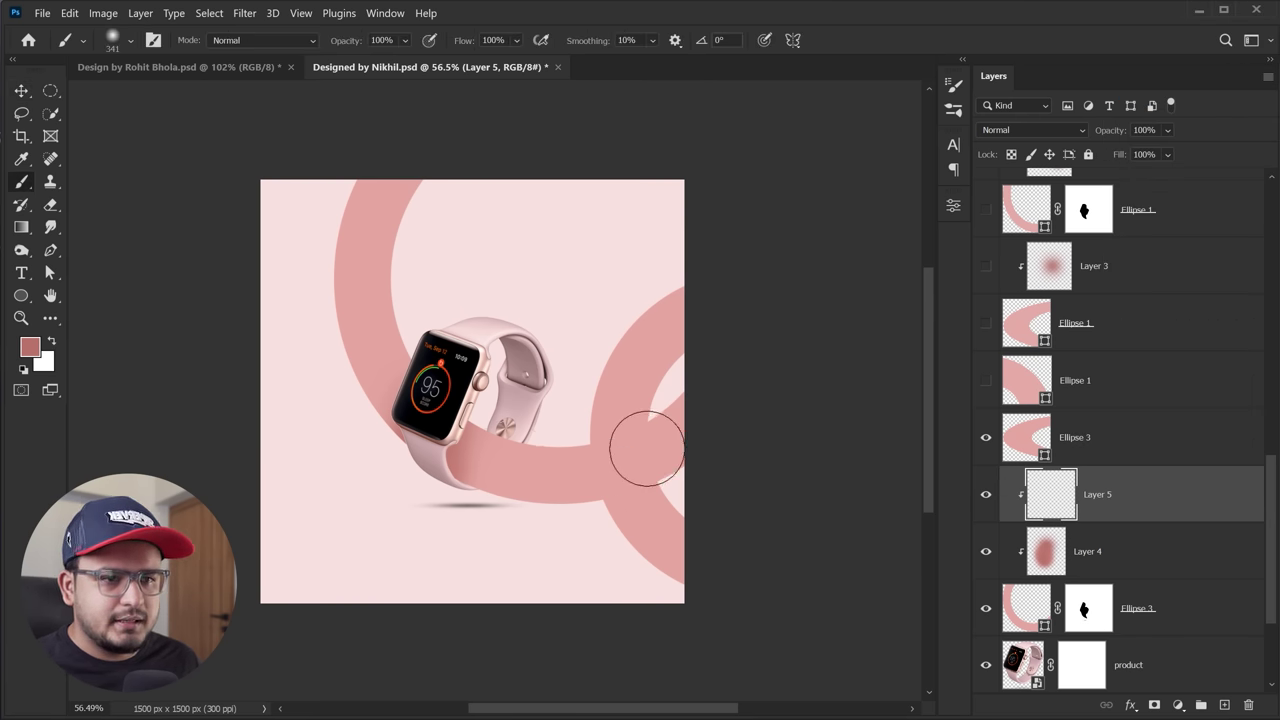
pyautogui.scroll(3, 642, 479)
pyautogui.scroll(1, 642, 479)
pyautogui.moveTo(606, 457); pyautogui.dragTo(623, 400)
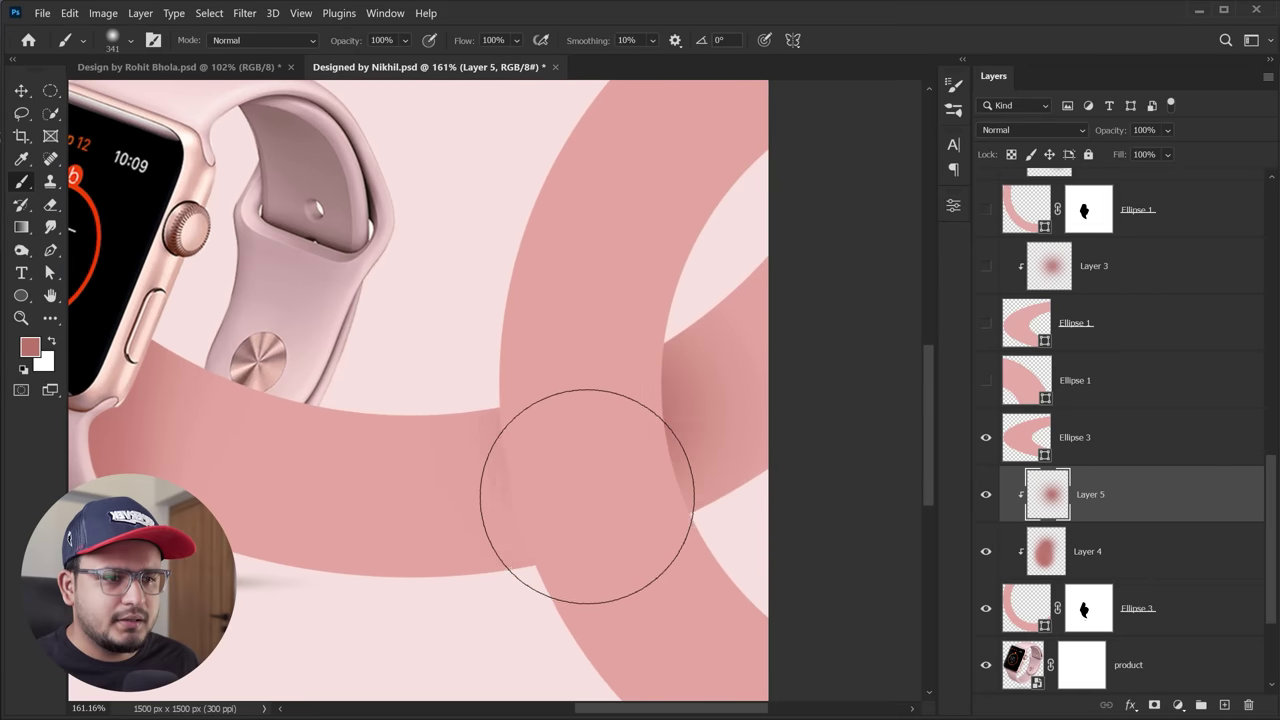
pyautogui.moveTo(586, 486)
pyautogui.mouseDown()
pyautogui.moveTo(574, 438)
pyautogui.moveTo(623, 500)
pyautogui.mouseUp()
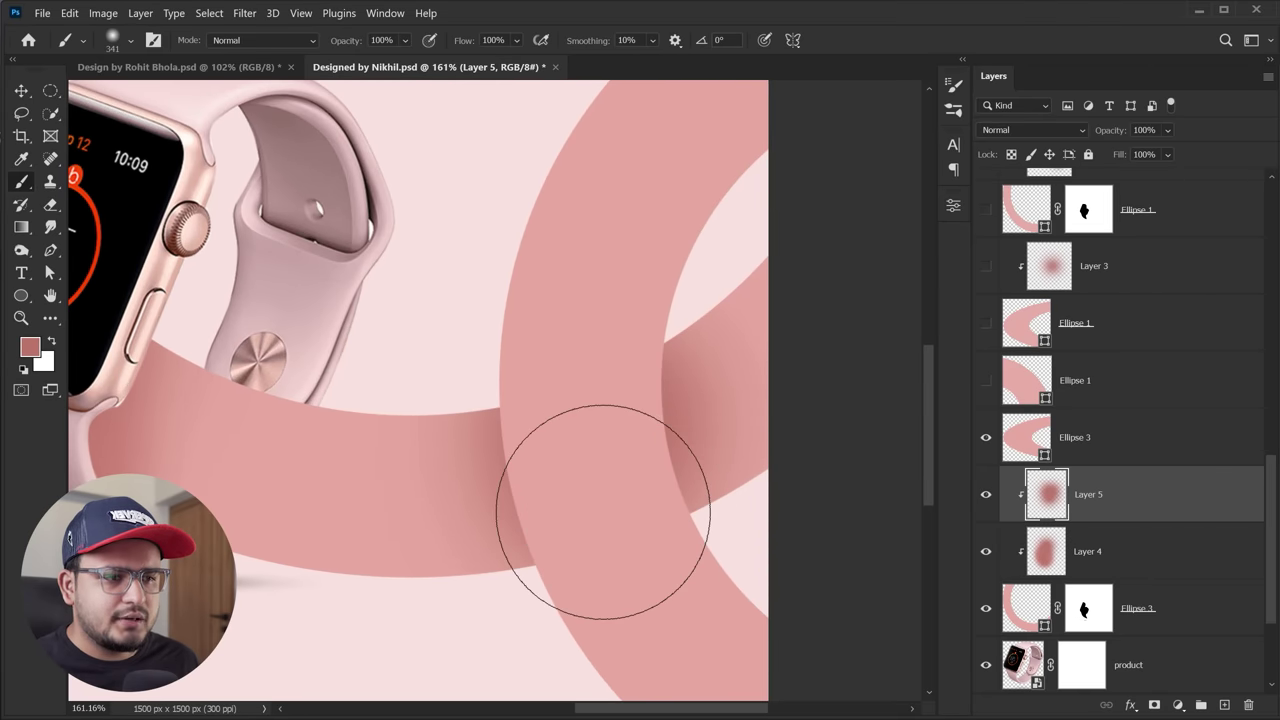
pyautogui.moveTo(580, 400); pyautogui.dragTo(700, 414)
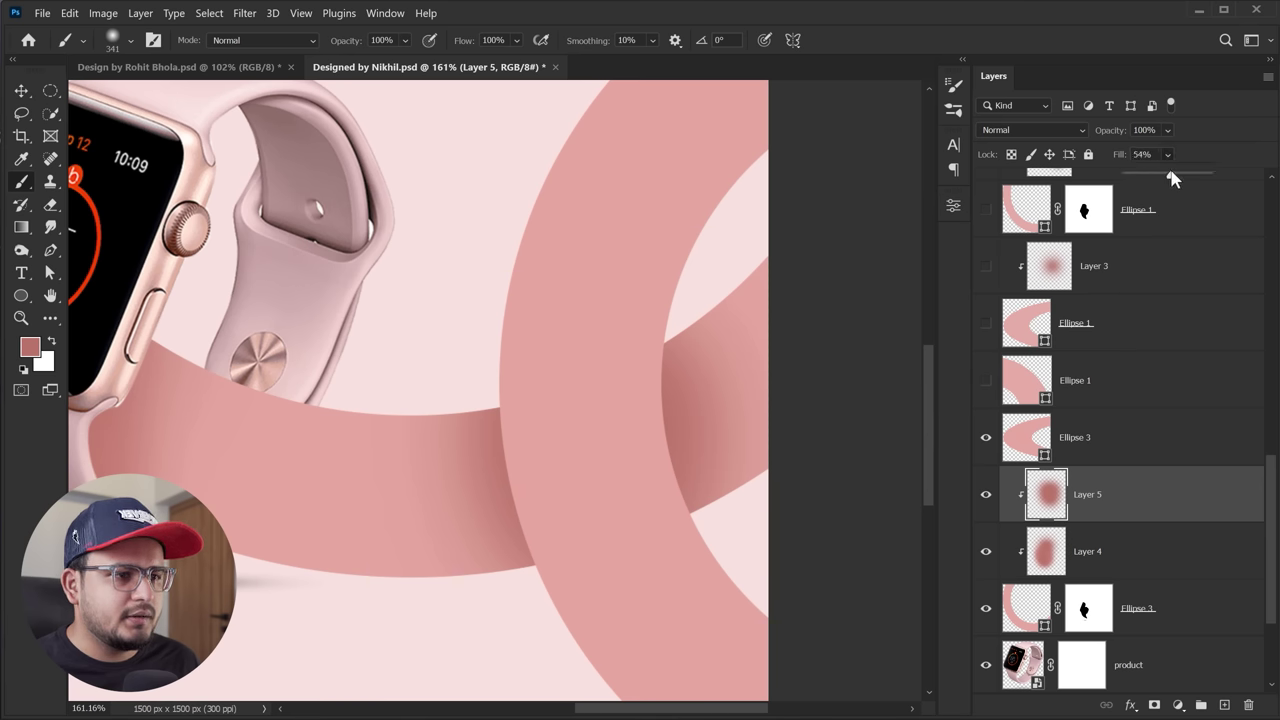
pyautogui.moveTo(1172, 178); pyautogui.dragTo(1171, 179)
pyautogui.scroll(-2, 771, 271)
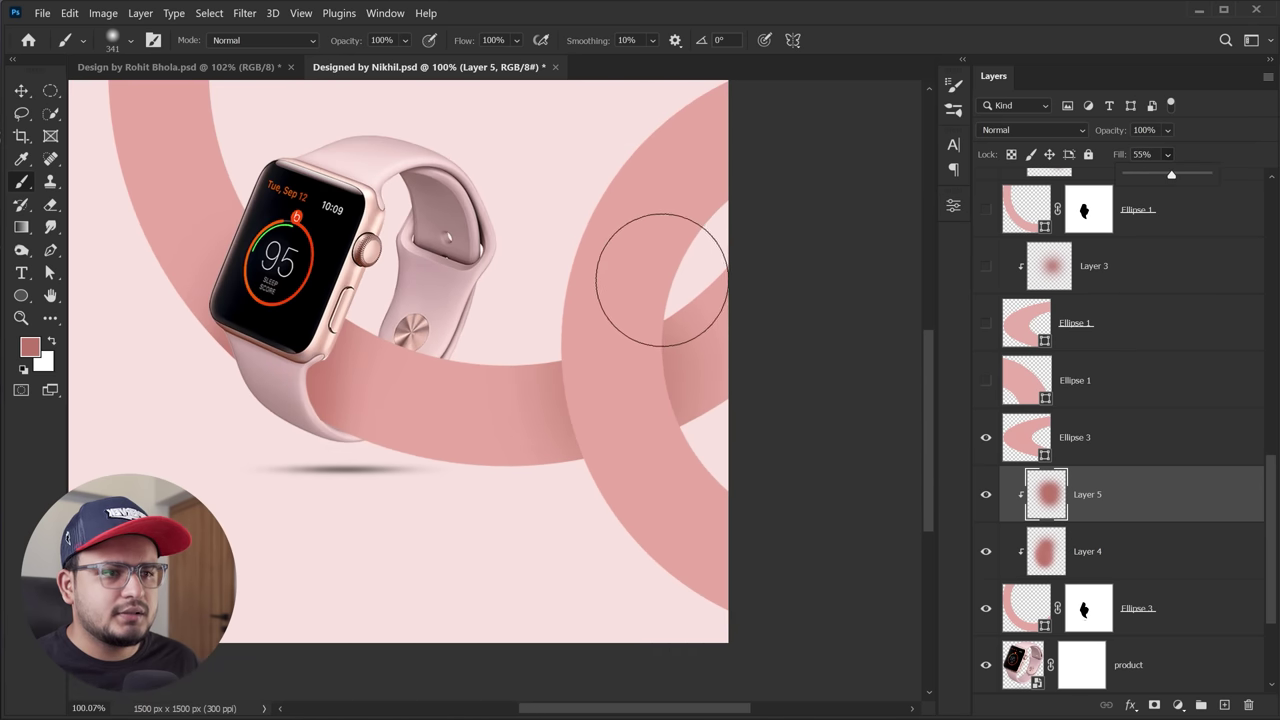
pyautogui.scroll(-2, 660, 275)
# Alt-drag a copy of the right-hand Ellipse 3 ring down to the canvas's bottom-left corner
pyautogui.click(23, 92)
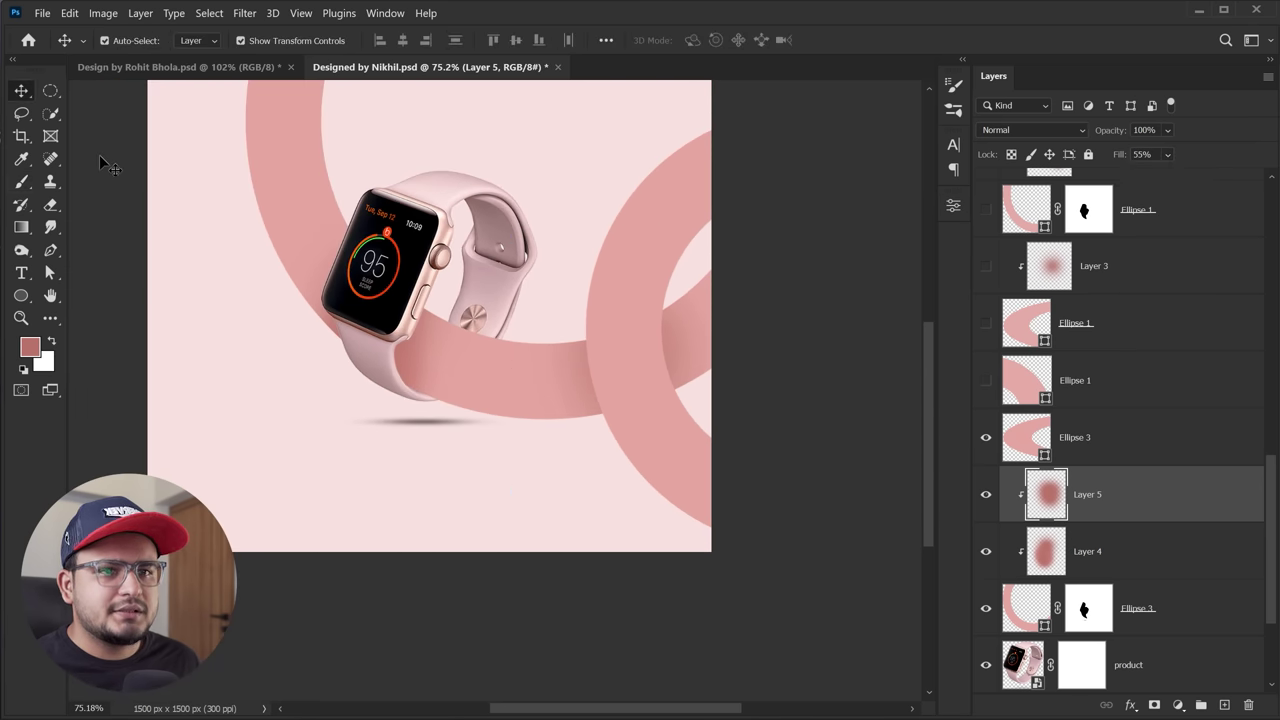
pyautogui.click(103, 163)
pyautogui.moveTo(399, 272)
pyautogui.mouseDown()
pyautogui.moveTo(453, 303)
pyautogui.moveTo(499, 296)
pyautogui.mouseUp()
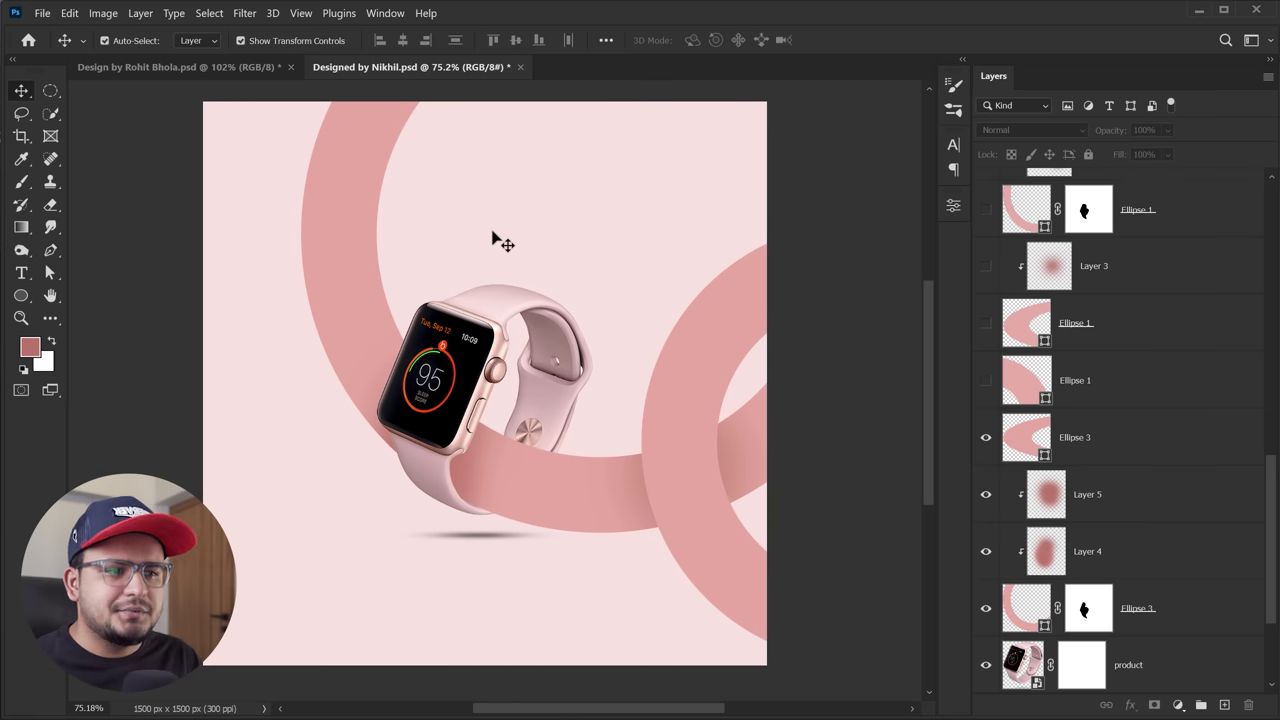
pyautogui.click(730, 372)
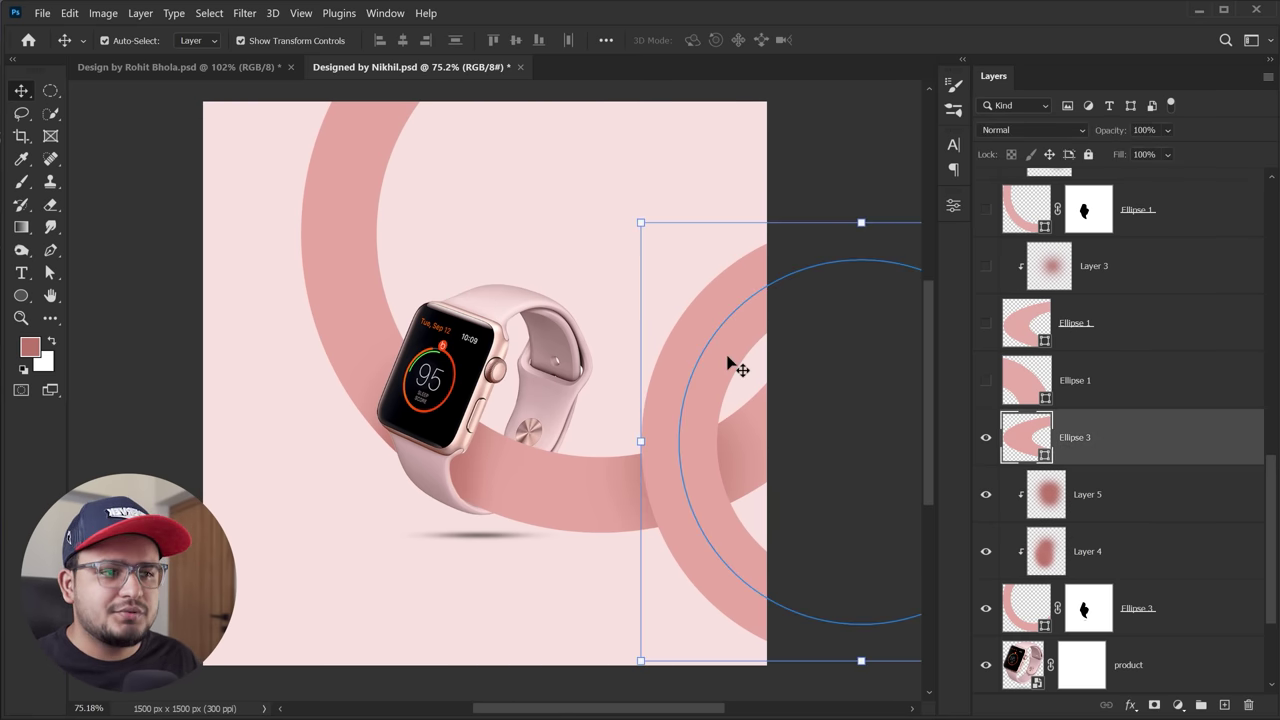
pyautogui.moveTo(740, 334)
pyautogui.mouseDown()
pyautogui.moveTo(200, 495)
pyautogui.moveTo(294, 590)
pyautogui.mouseUp()
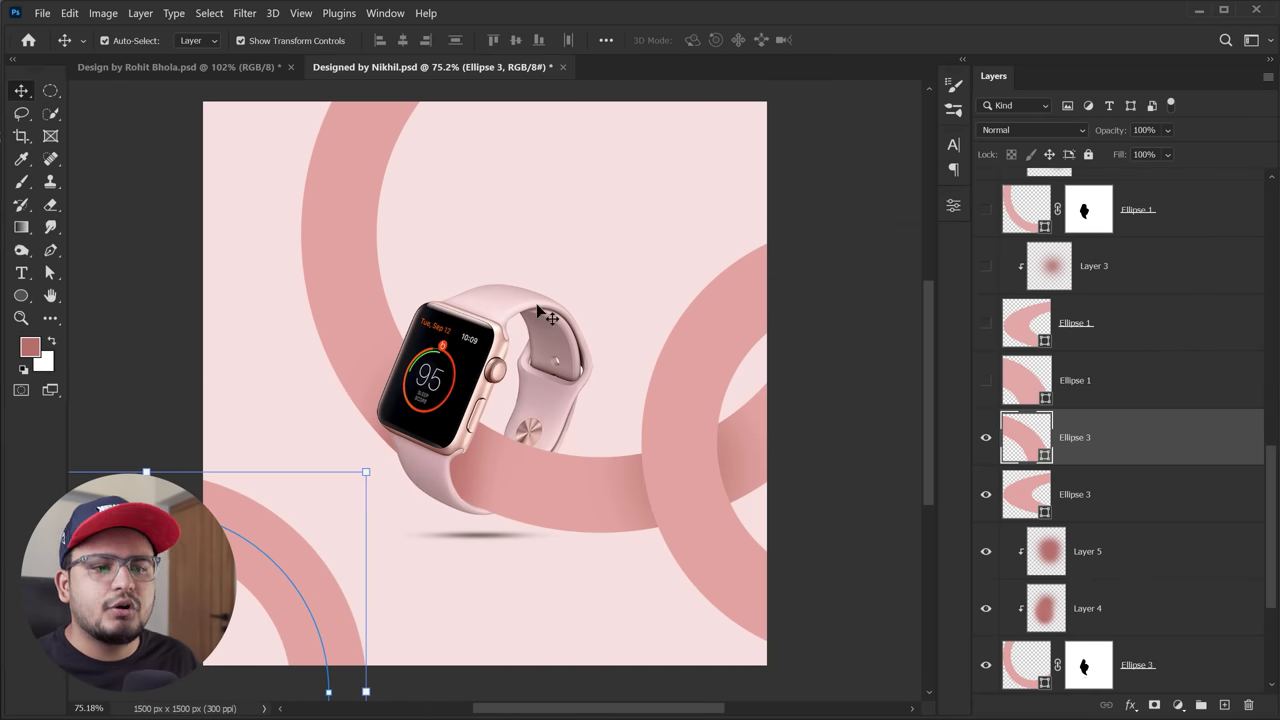
pyautogui.click(812, 366)
pyautogui.scroll(-1, 550, 322)
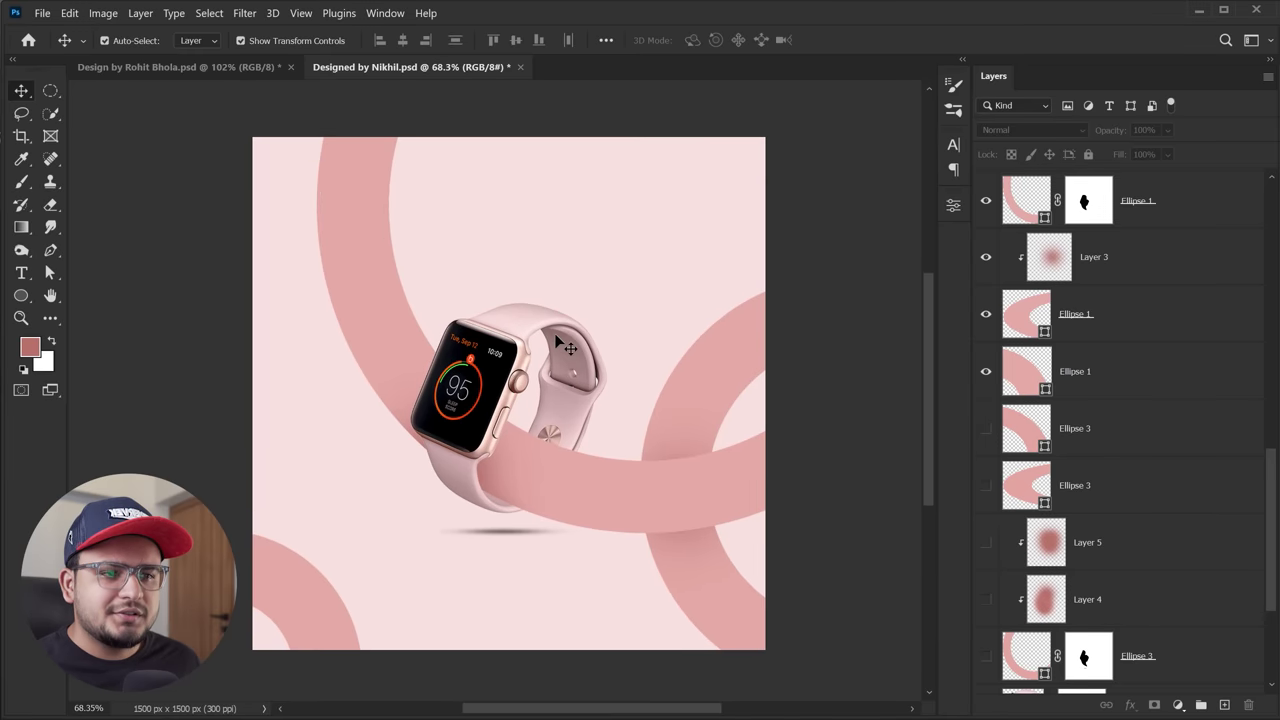
pyautogui.scroll(1, 550, 338)
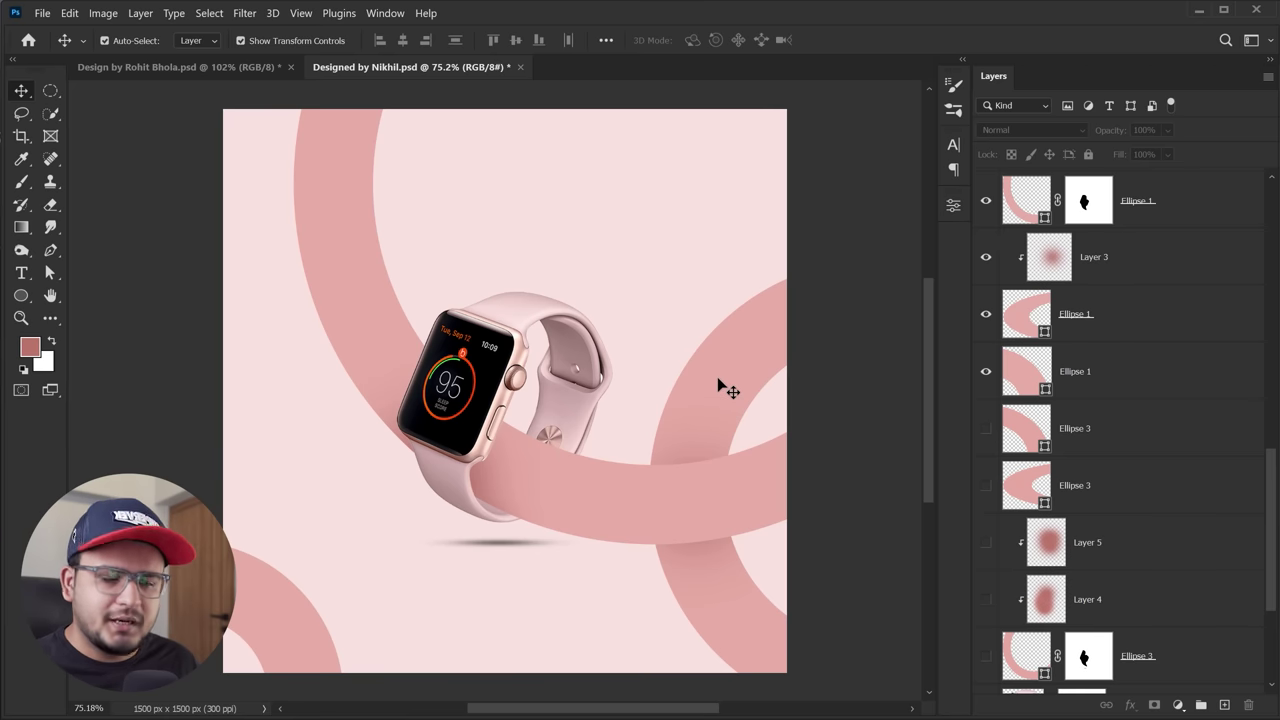
pyautogui.scroll(3, 1105, 318)
pyautogui.scroll(1, 1105, 318)
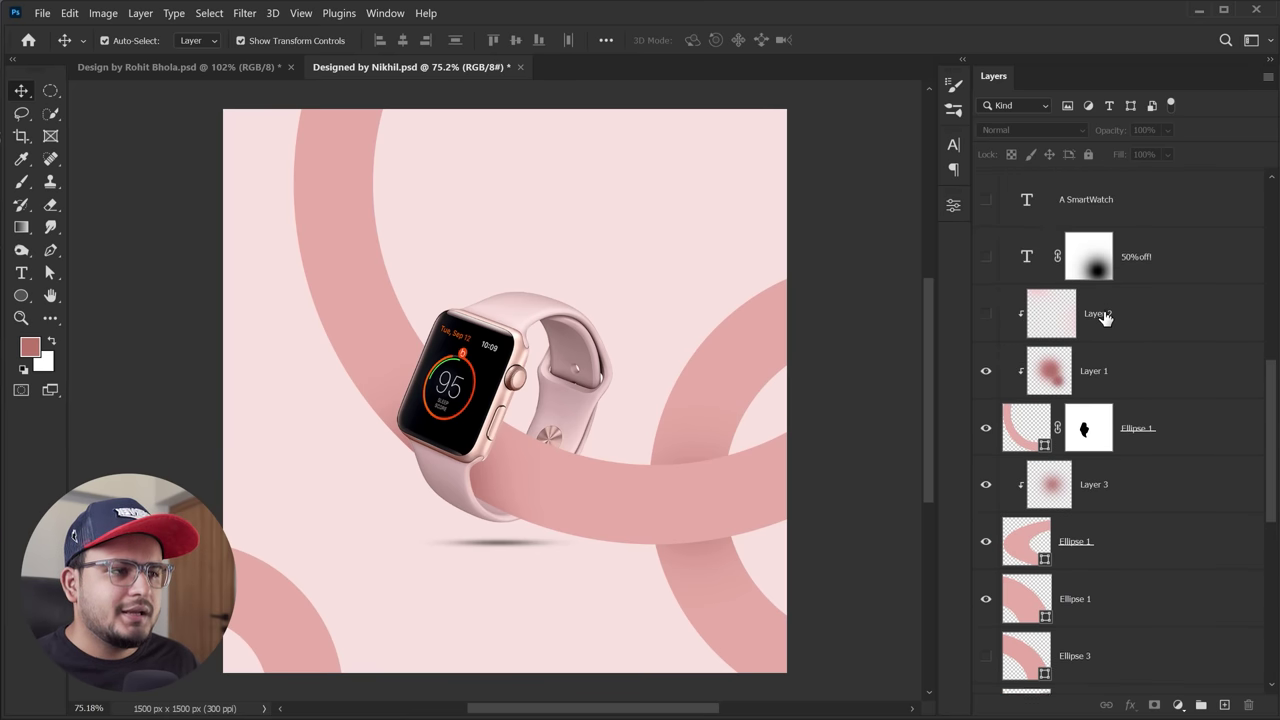
pyautogui.scroll(1, 1105, 318)
pyautogui.scroll(-1, 640, 310)
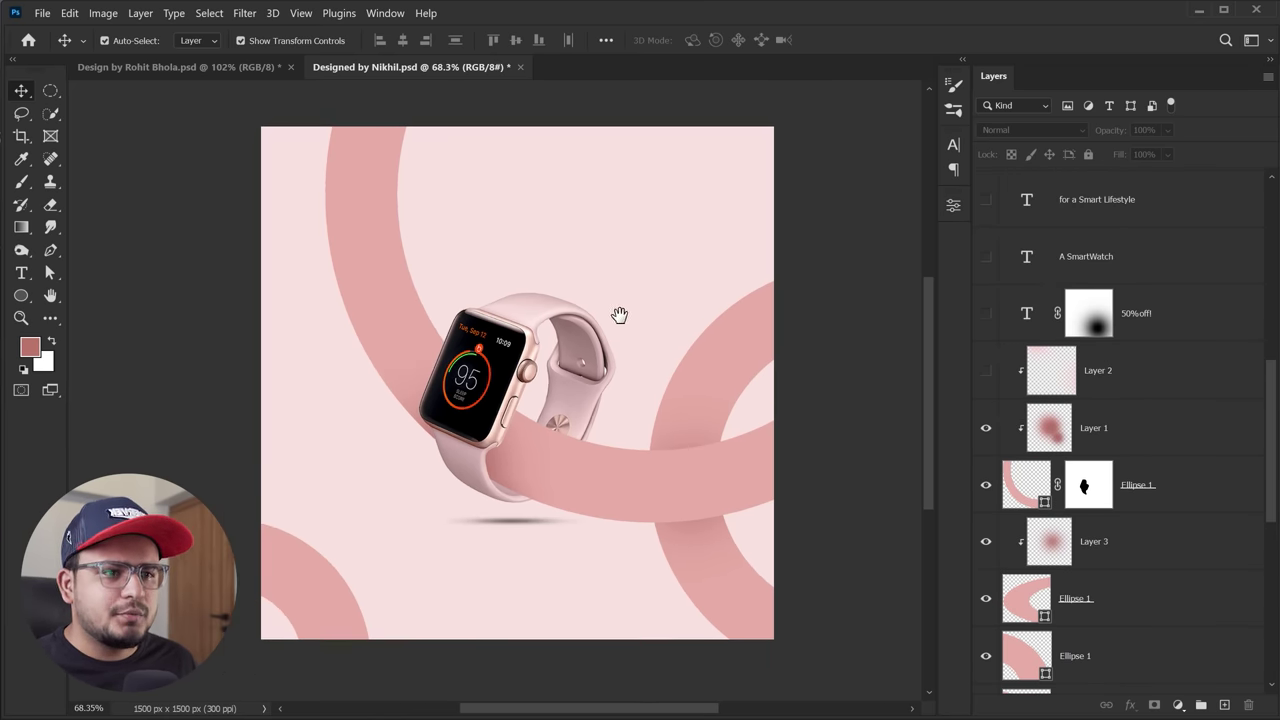
pyautogui.scroll(-1, 615, 318)
pyautogui.scroll(-1, 606, 323)
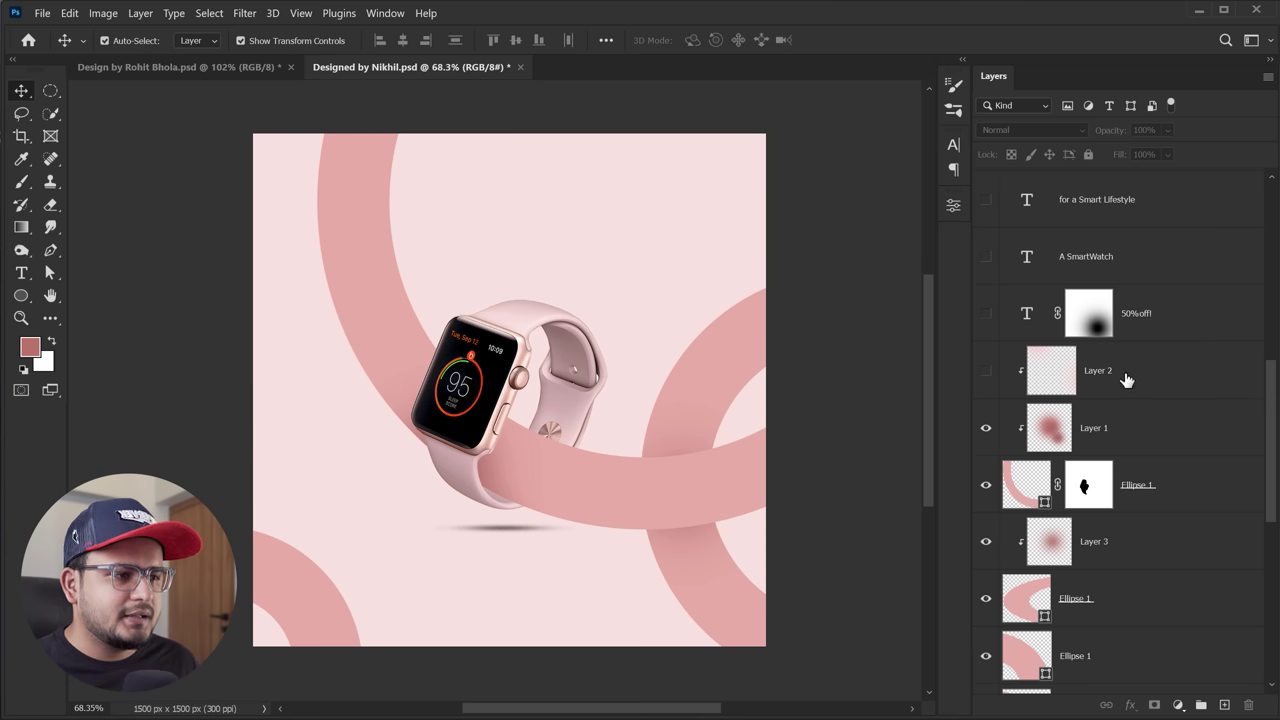
# Add Layer 6 clipped to Layer 2 and set the paint colour to pale pink e7ada4
pyautogui.click(1126, 379)
pyautogui.click(1223, 706)
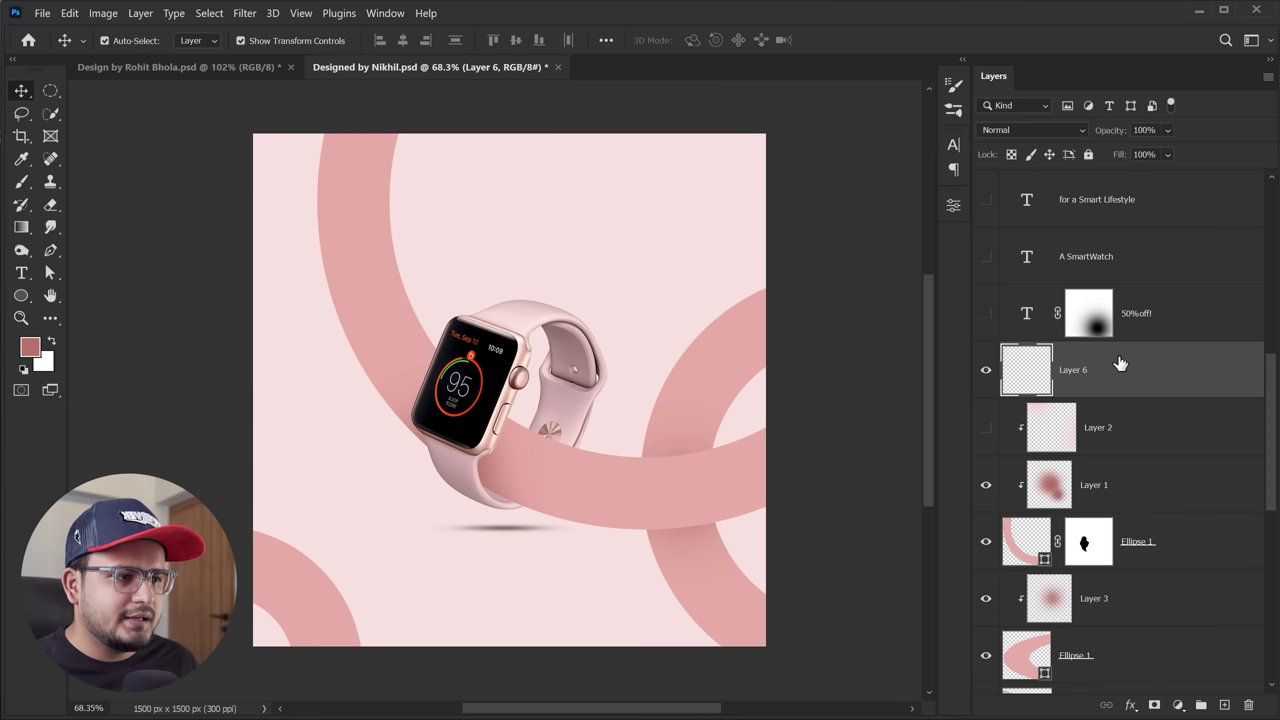
pyautogui.keyDown('alt'); pyautogui.click(1077, 391); pyautogui.keyUp('alt')
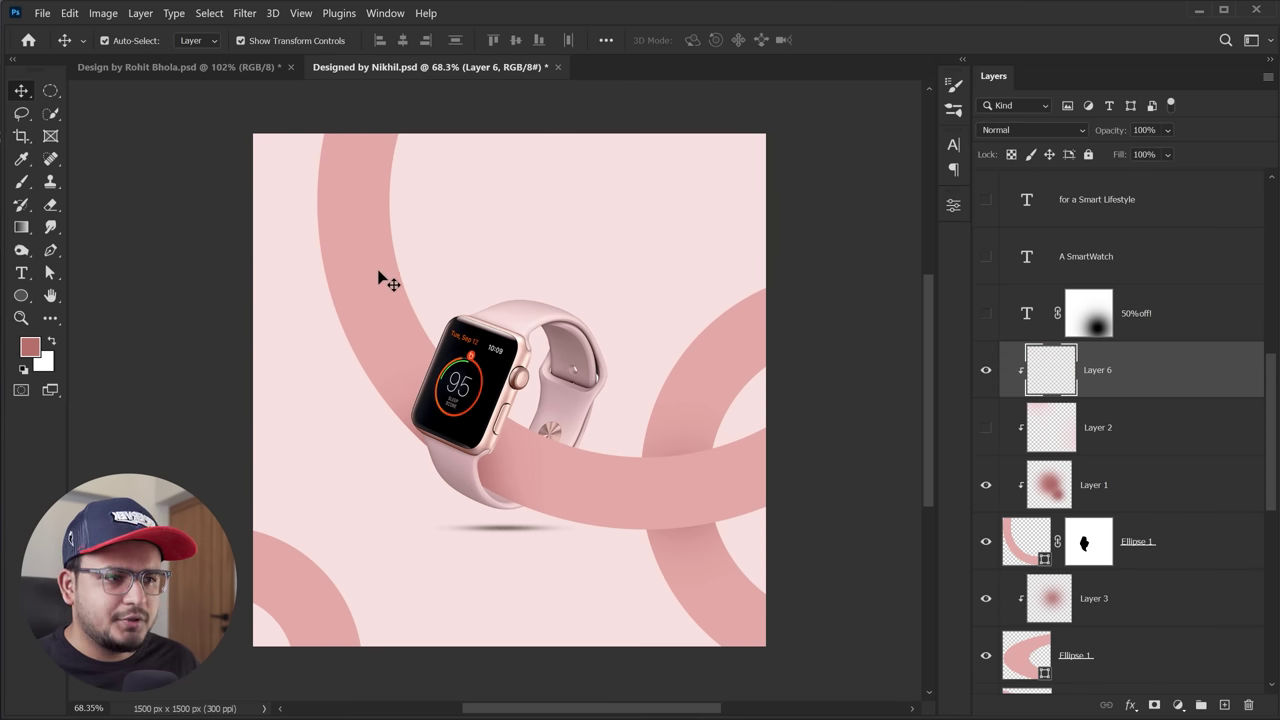
pyautogui.press('b')
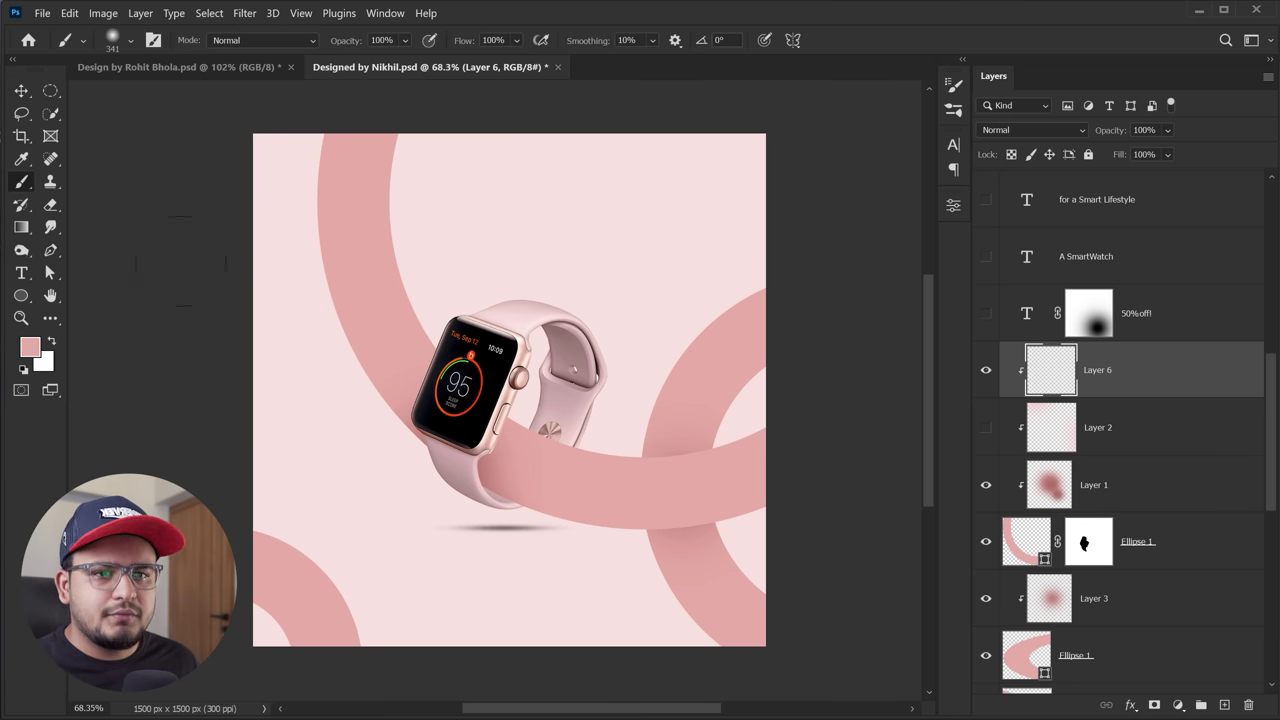
pyautogui.click(40, 348)
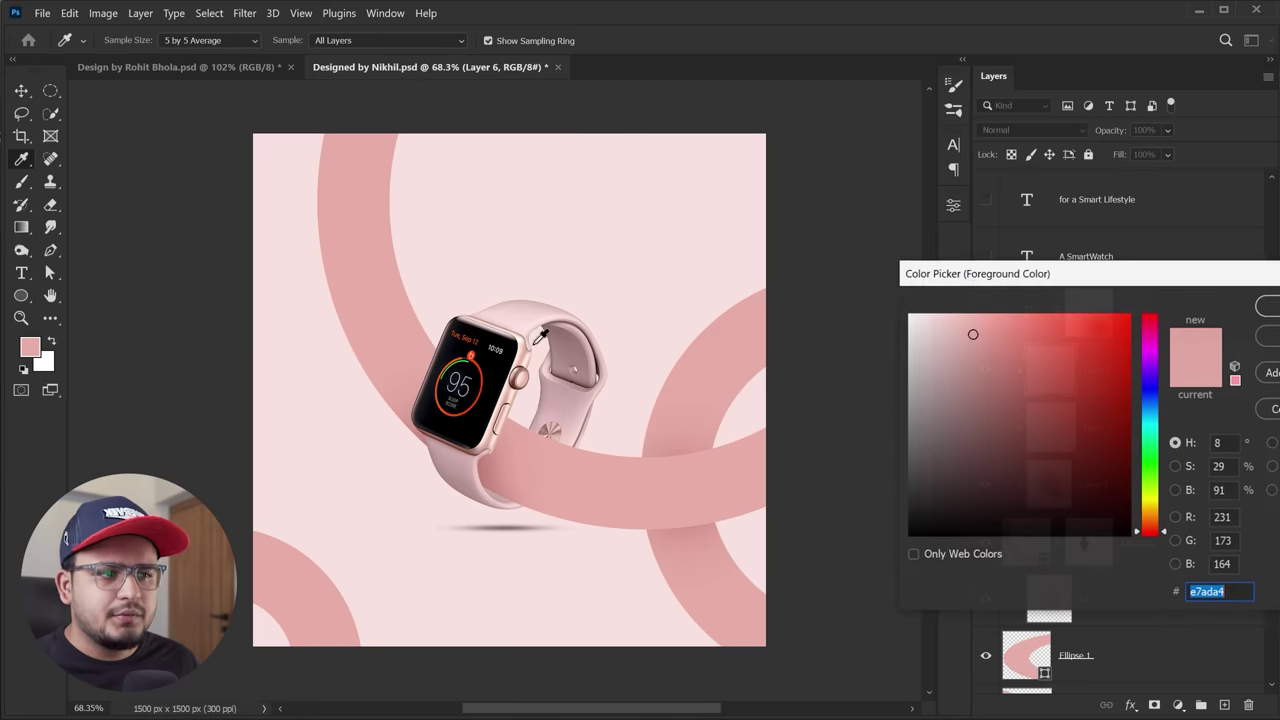
pyautogui.click(943, 321)
pyautogui.press('Return')
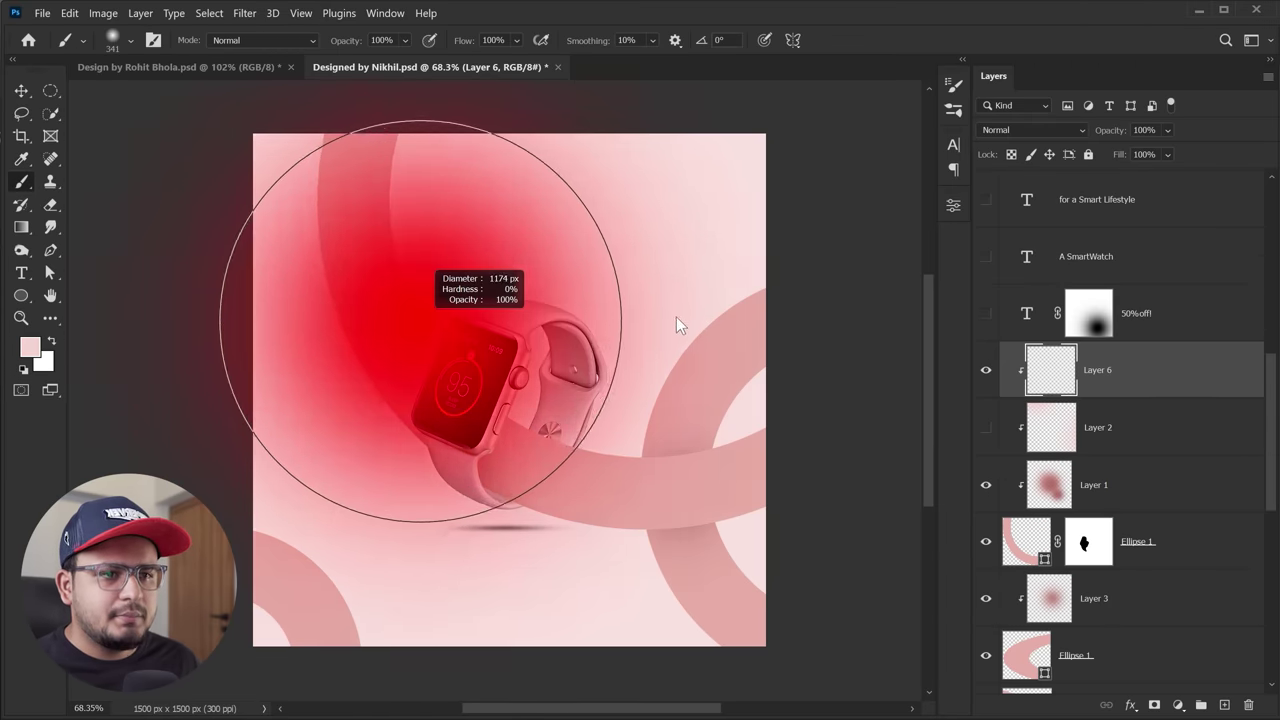
# Paint over the watch area with a roughly 1180 px brush, then deselect Layer 6
pyautogui.moveTo(401, 74); pyautogui.dragTo(414, 207)
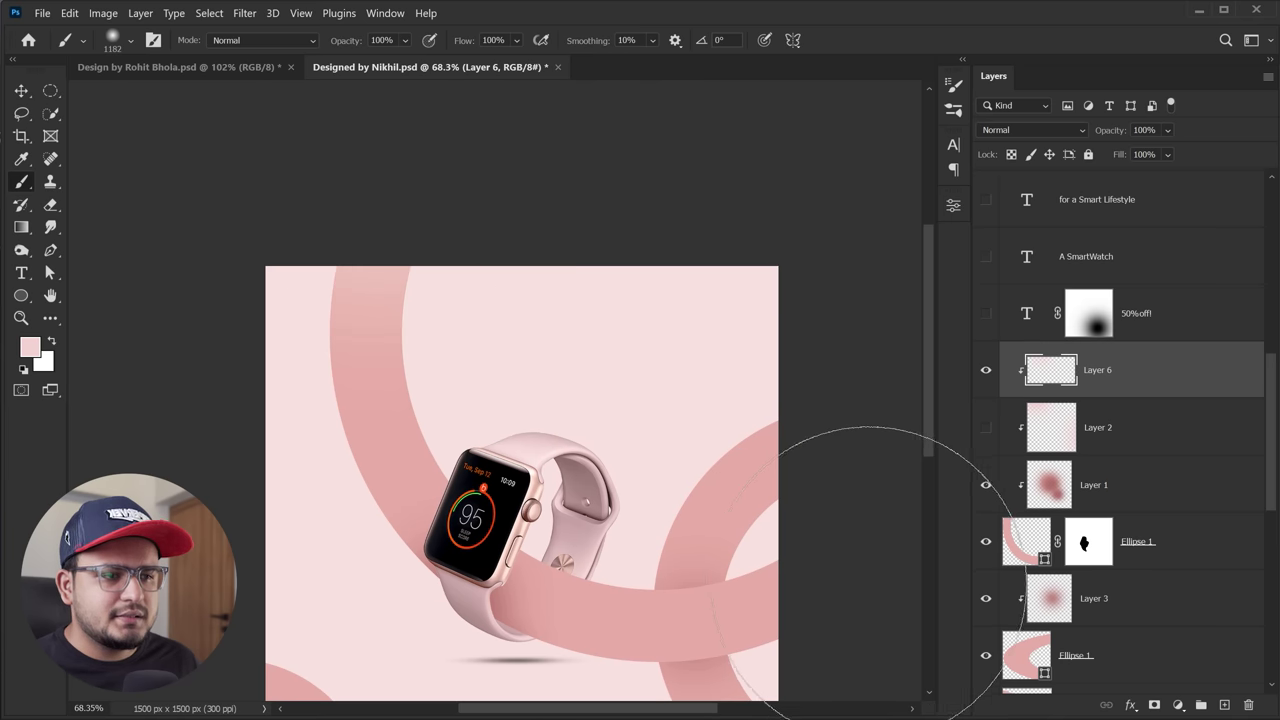
pyautogui.moveTo(780, 478); pyautogui.dragTo(757, 348)
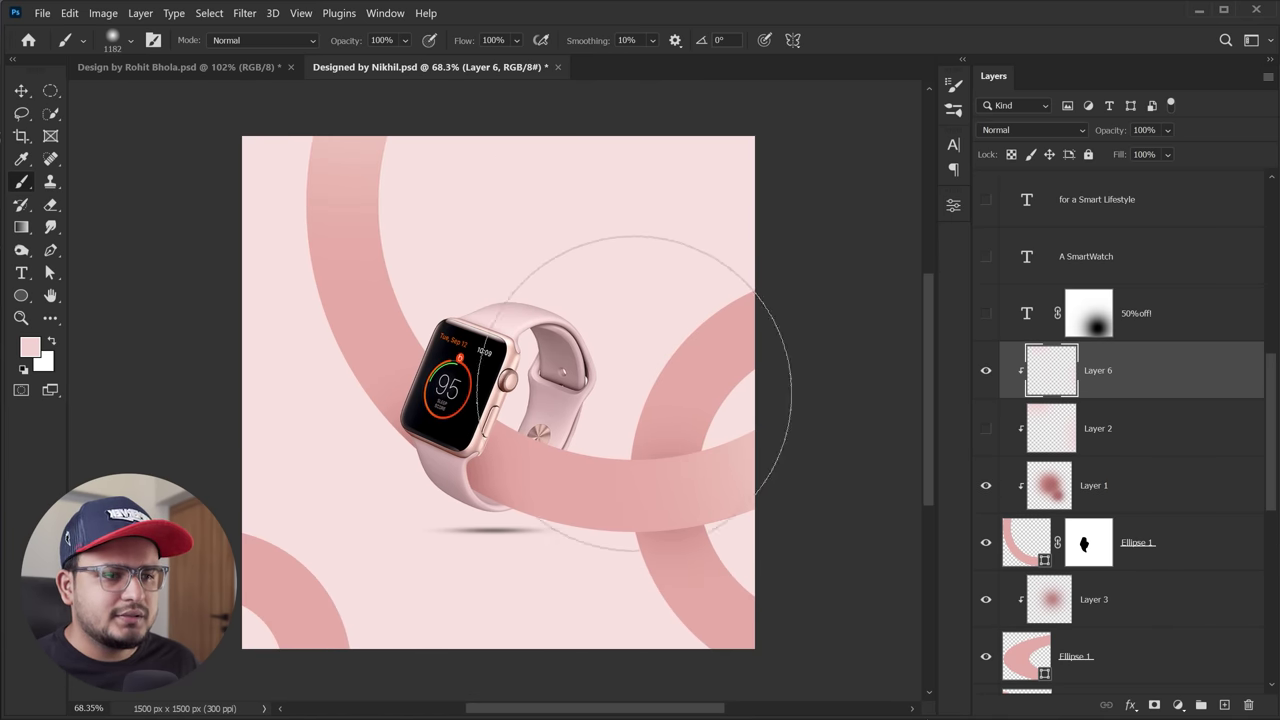
pyautogui.moveTo(686, 143); pyautogui.dragTo(696, 141)
pyautogui.press('v')
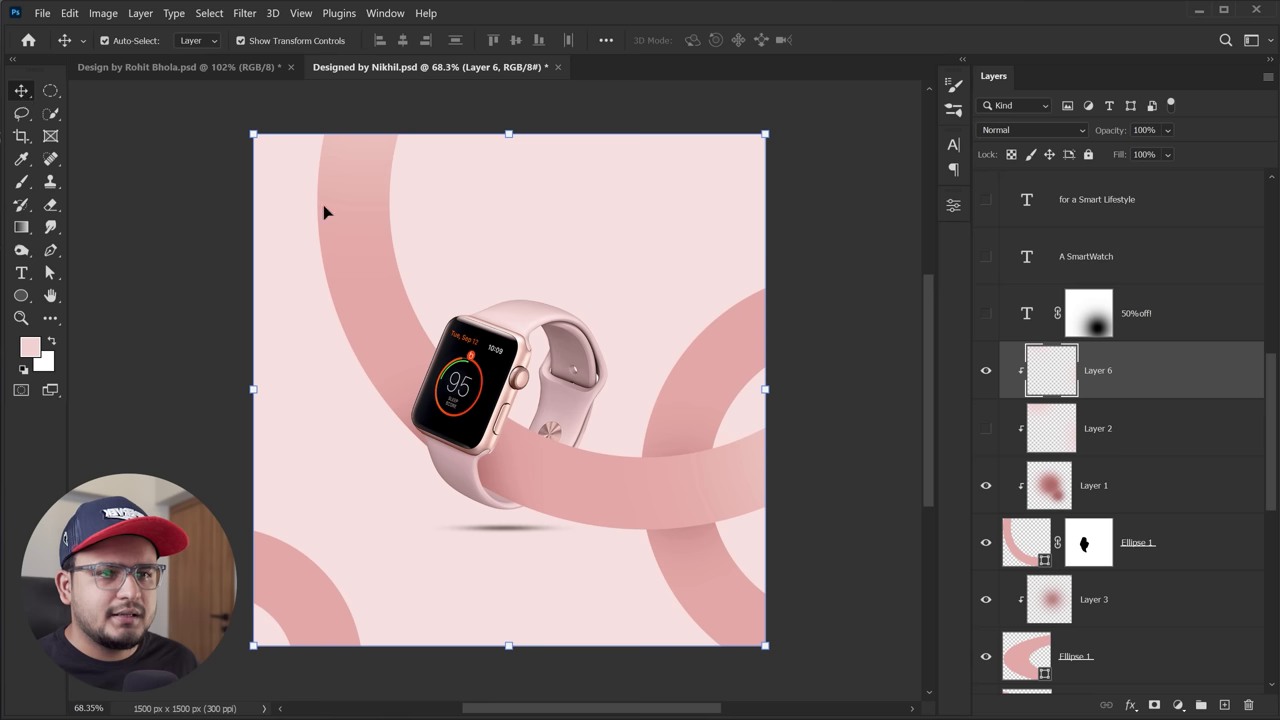
pyautogui.click(830, 374)
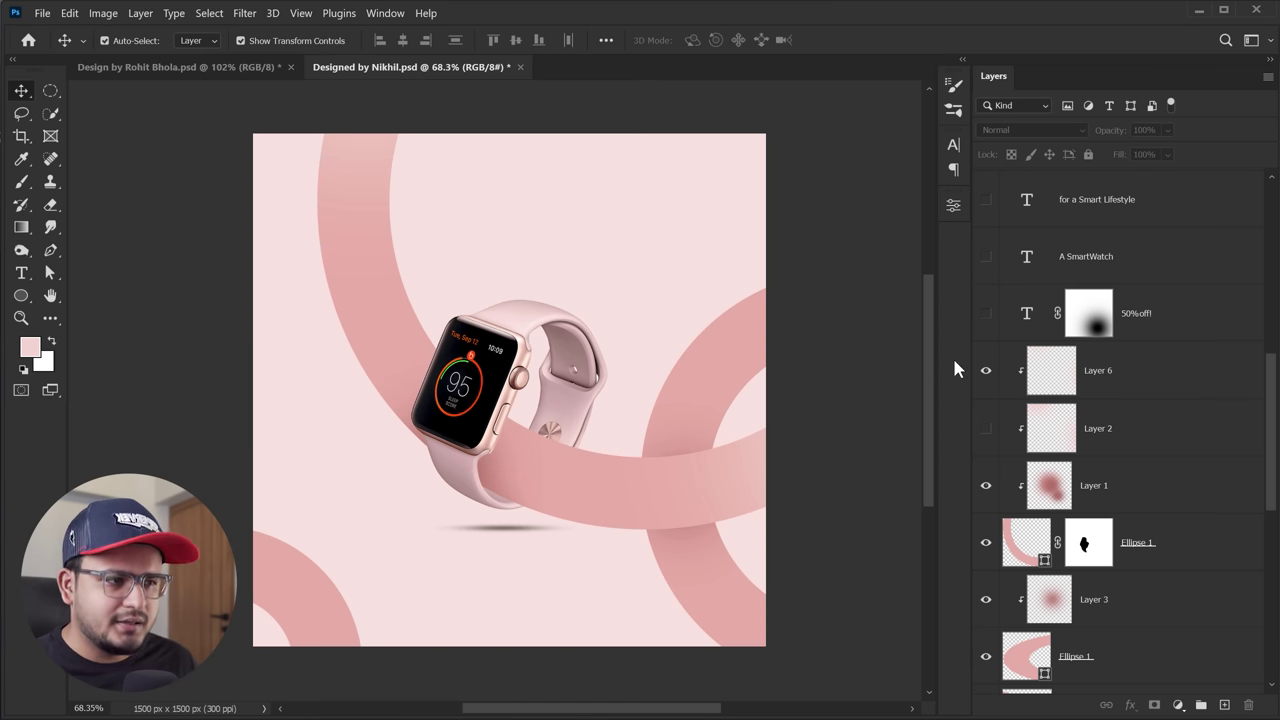
# Turn on the 'for a Smart Lifestyle' and 'A SmartWatch' text layers, comparing against the other design
pyautogui.scroll(5, 954, 369)
pyautogui.click(987, 488)
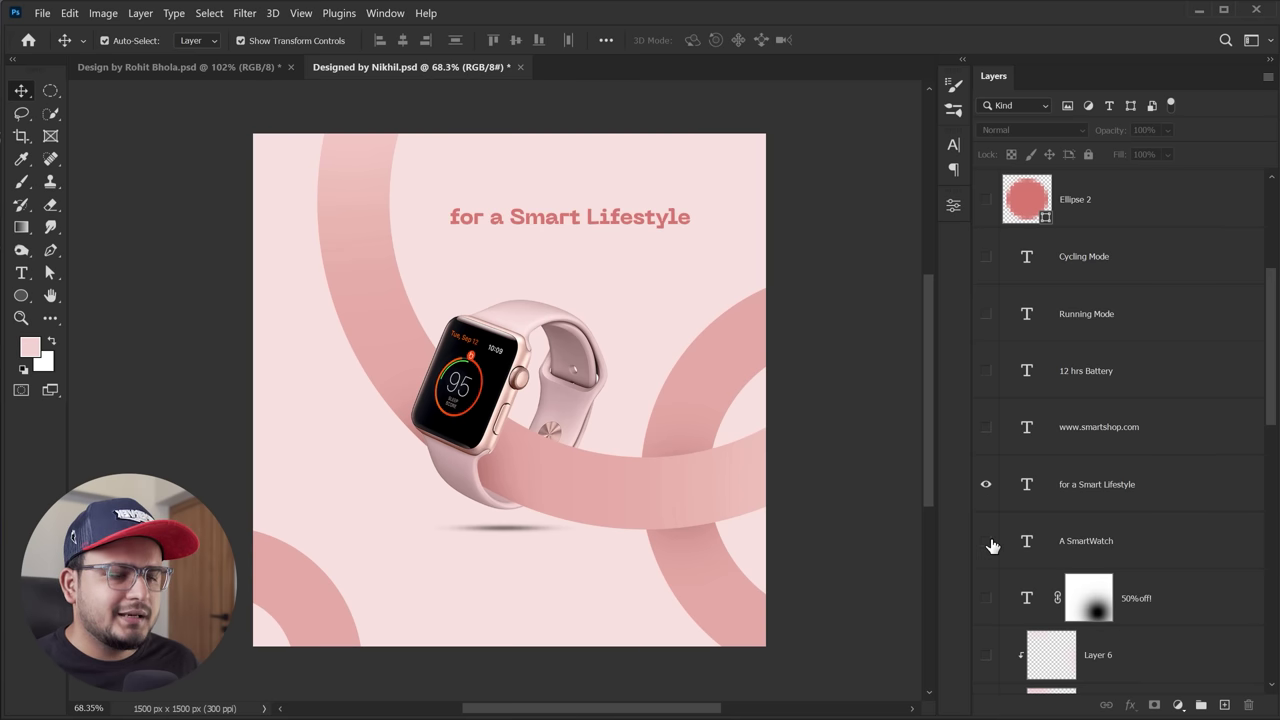
pyautogui.click(988, 542)
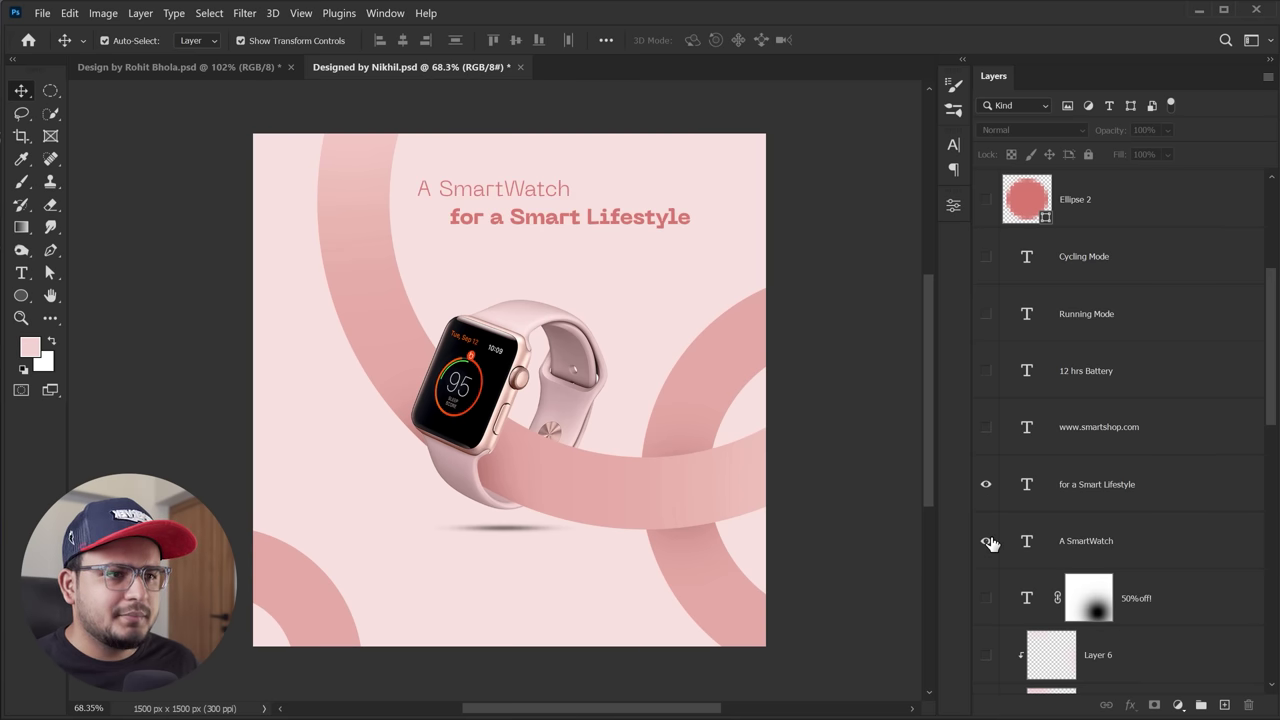
pyautogui.click(190, 66)
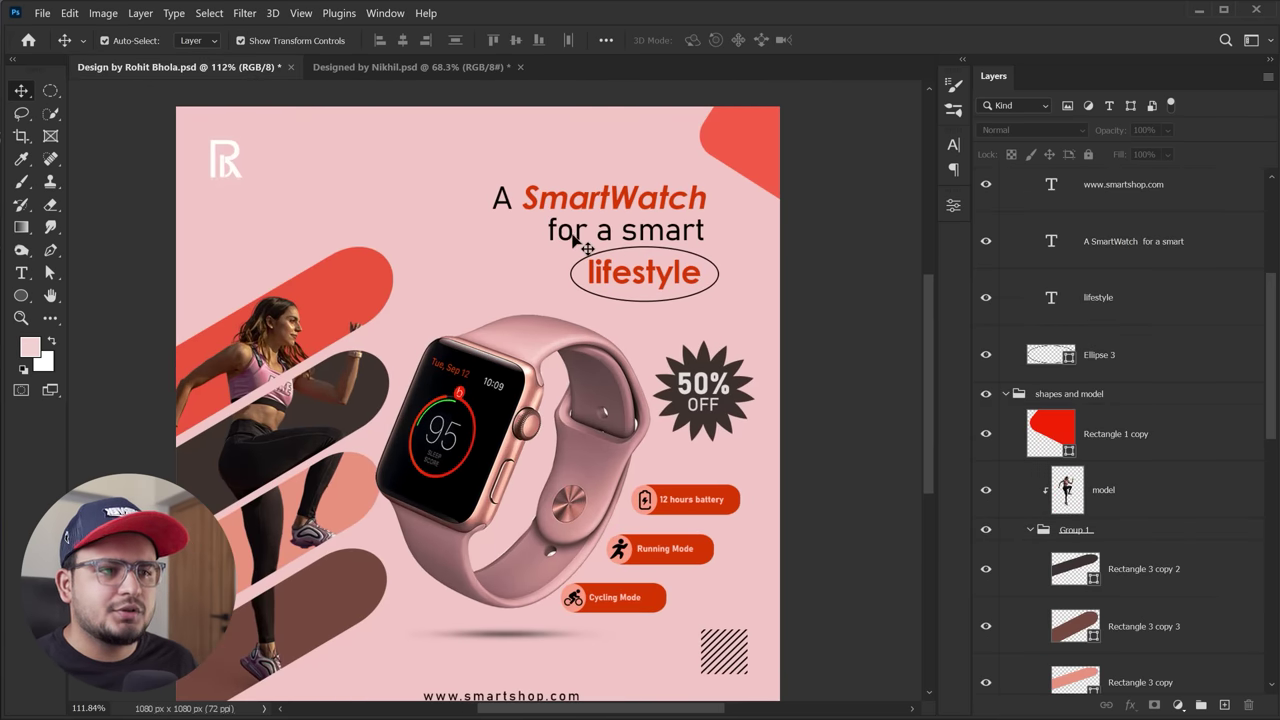
pyautogui.click(362, 68)
pyautogui.click(797, 200)
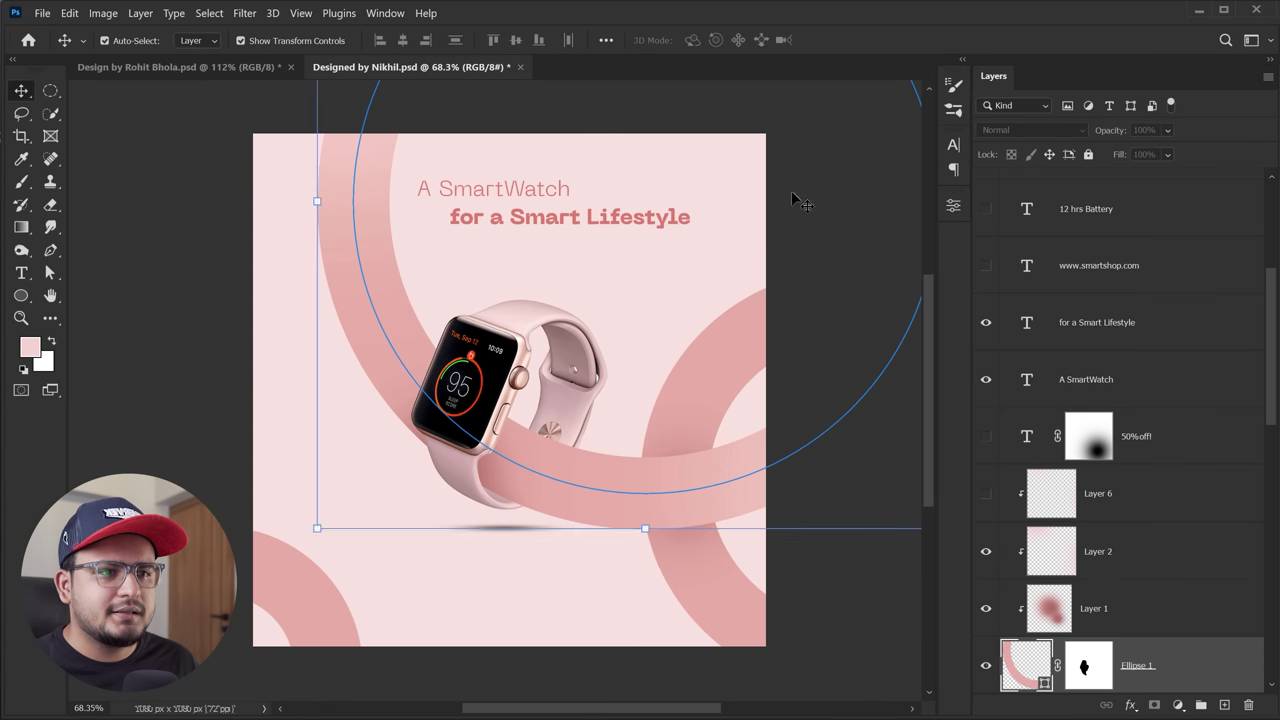
pyautogui.scroll(1, 490, 192)
pyautogui.click(200, 186)
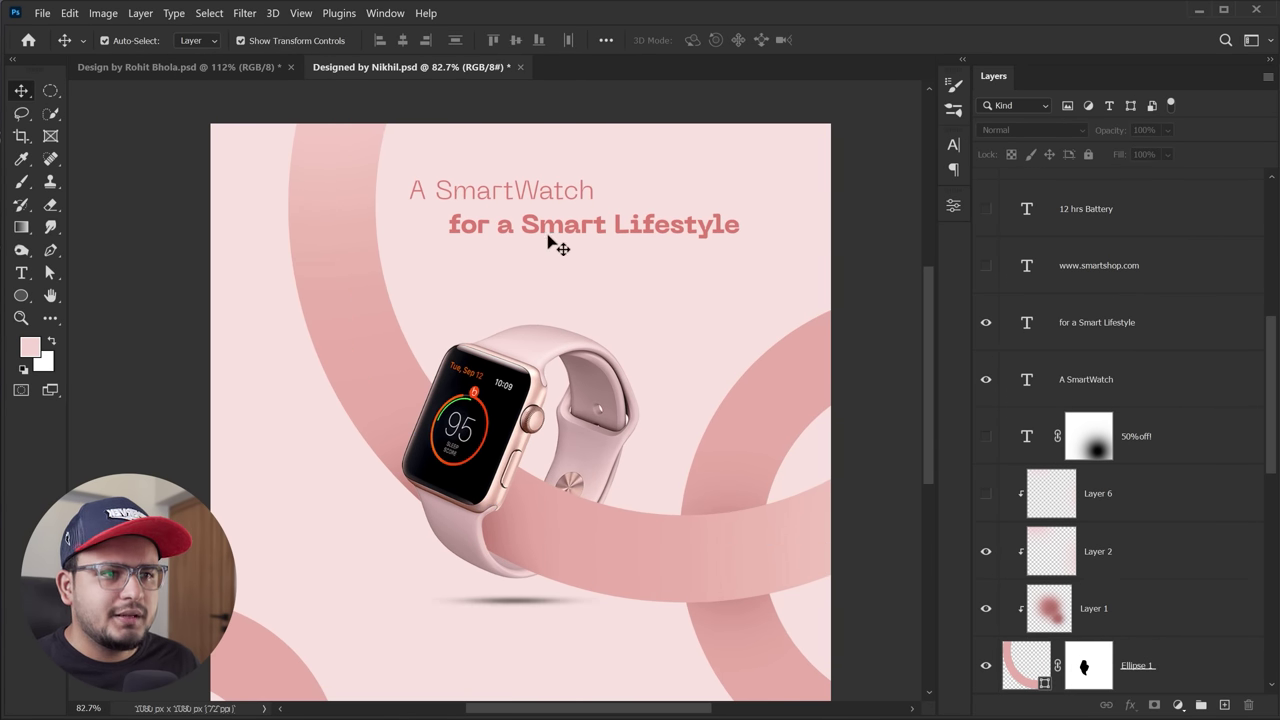
pyautogui.scroll(-1, 556, 243)
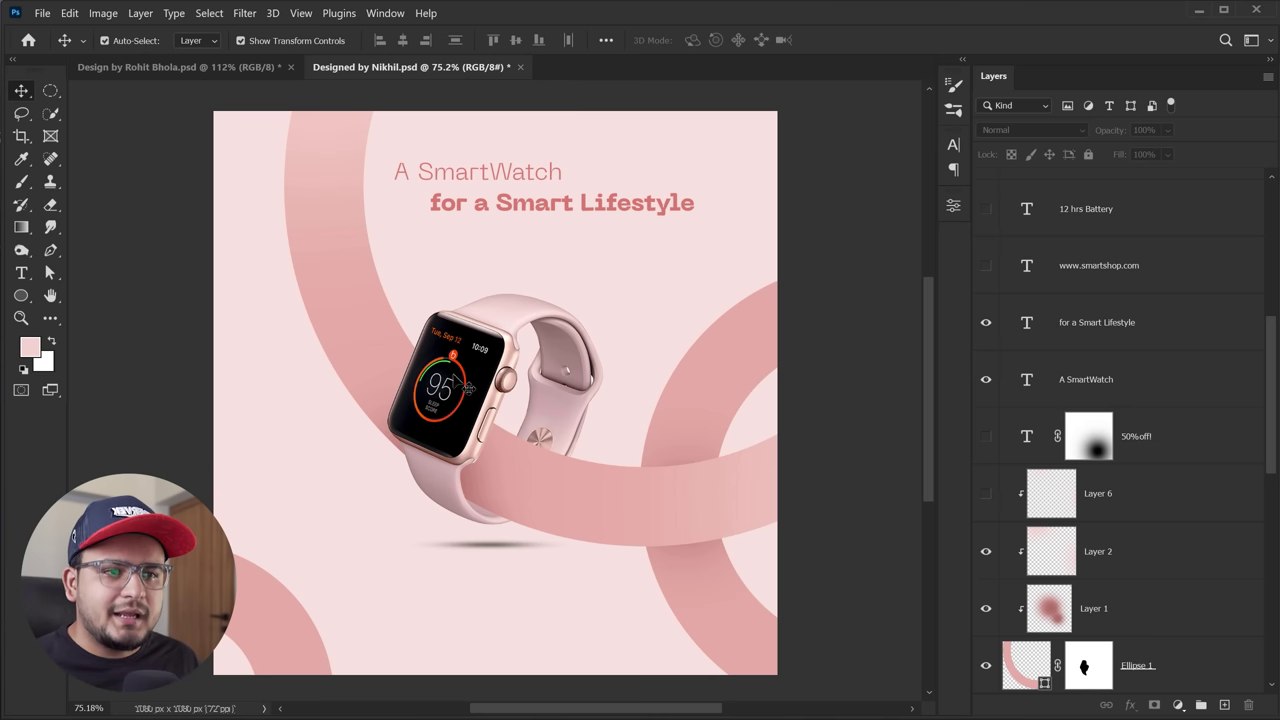
pyautogui.click(534, 214)
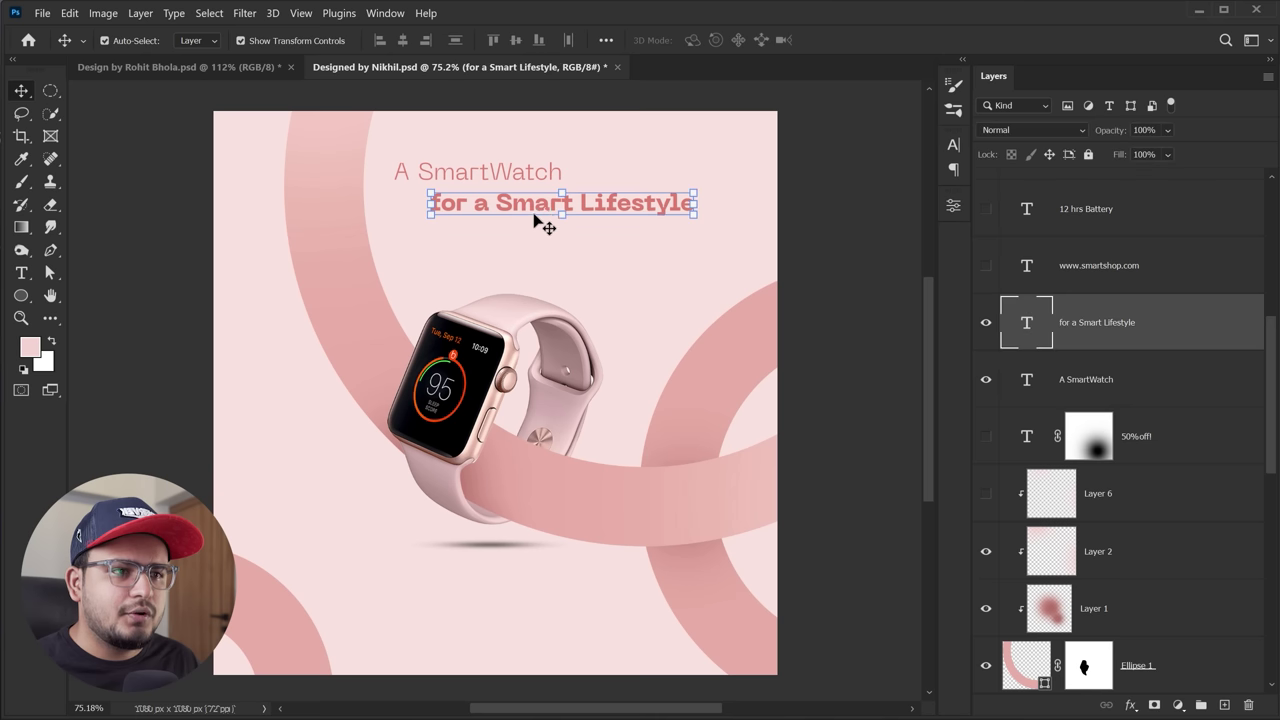
pyautogui.click(953, 144)
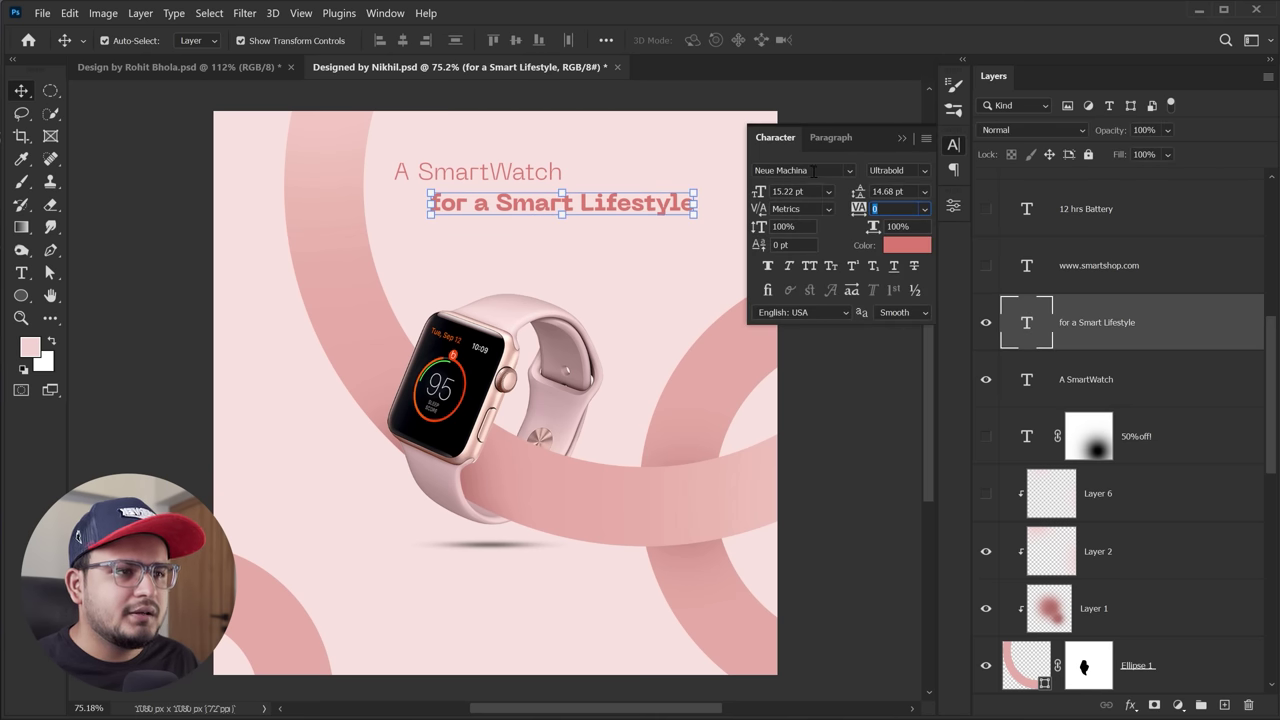
pyautogui.click(813, 360)
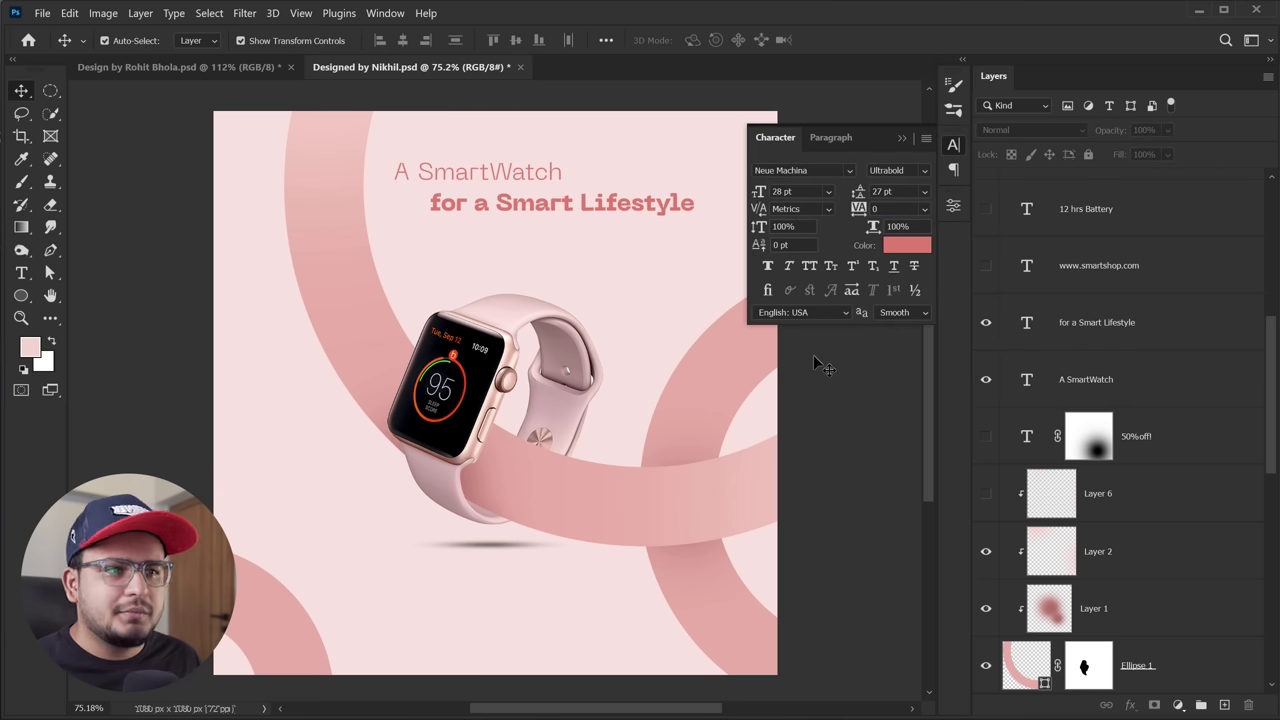
pyautogui.click(903, 139)
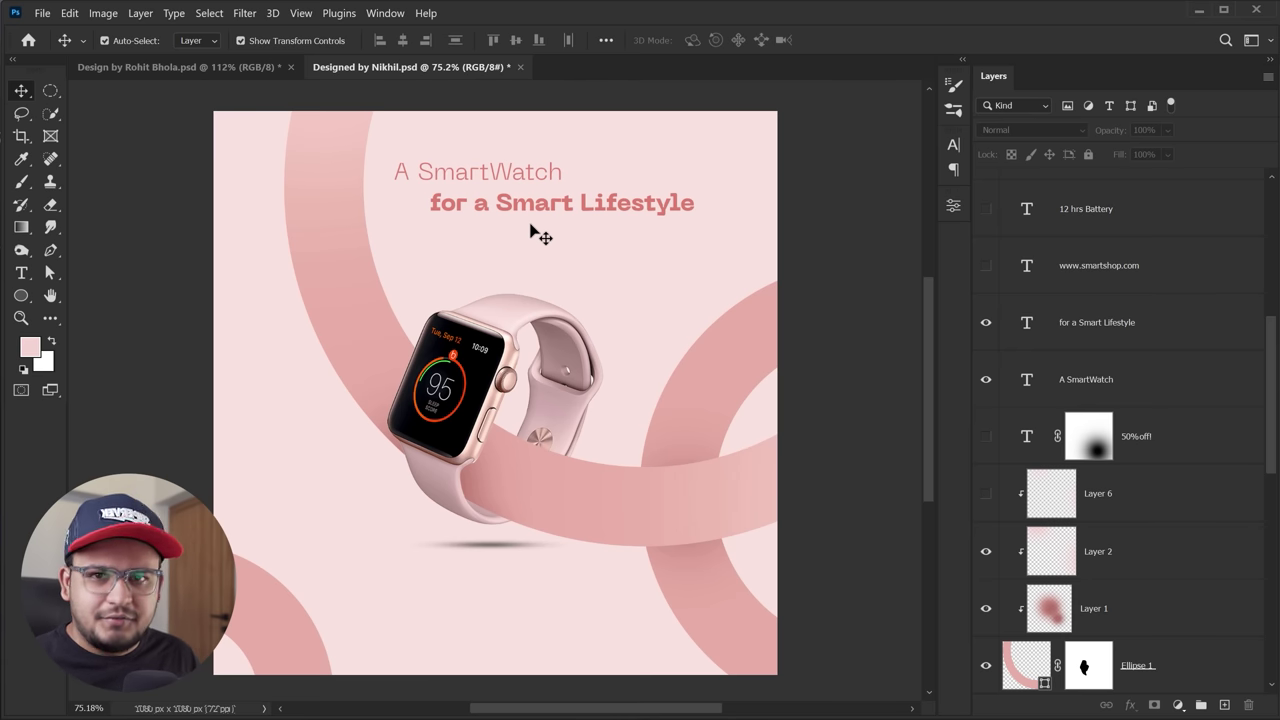
pyautogui.click(986, 267)
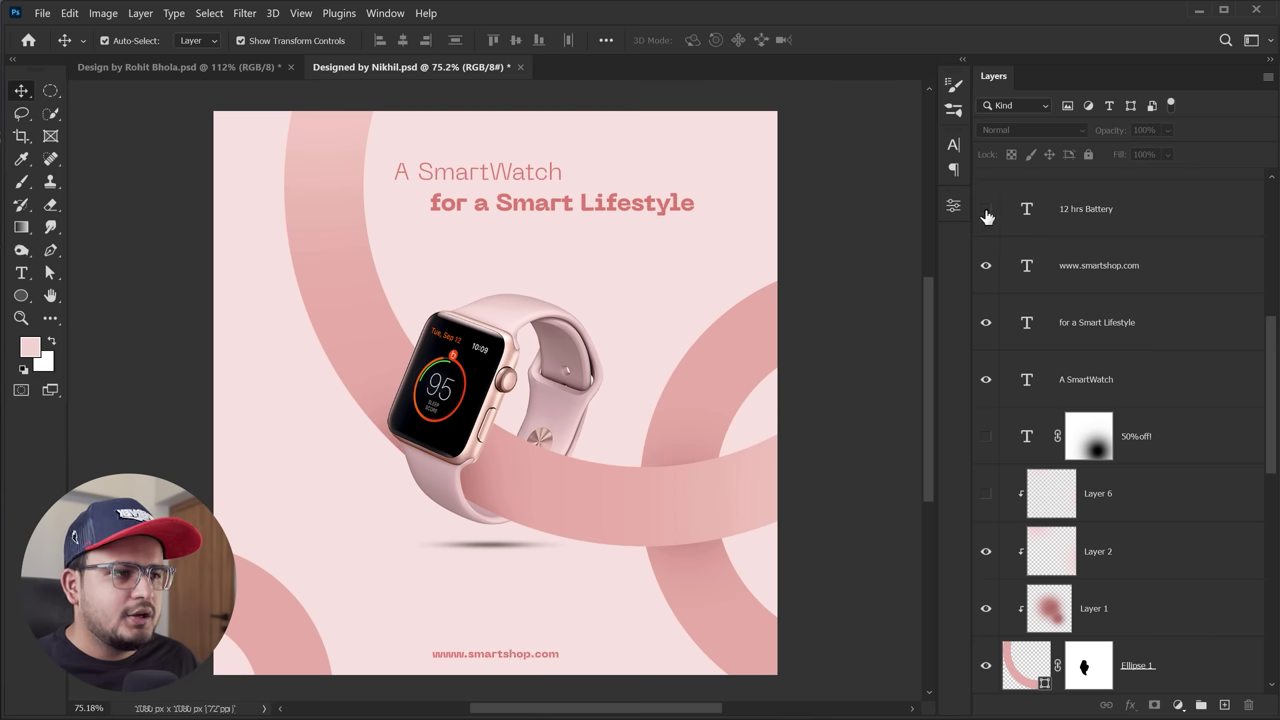
# Switch to the Design by Rohit Bhola.psd document and zoom in on its feature badges
pyautogui.scroll(2, 1040, 345)
pyautogui.scroll(1, 1042, 346)
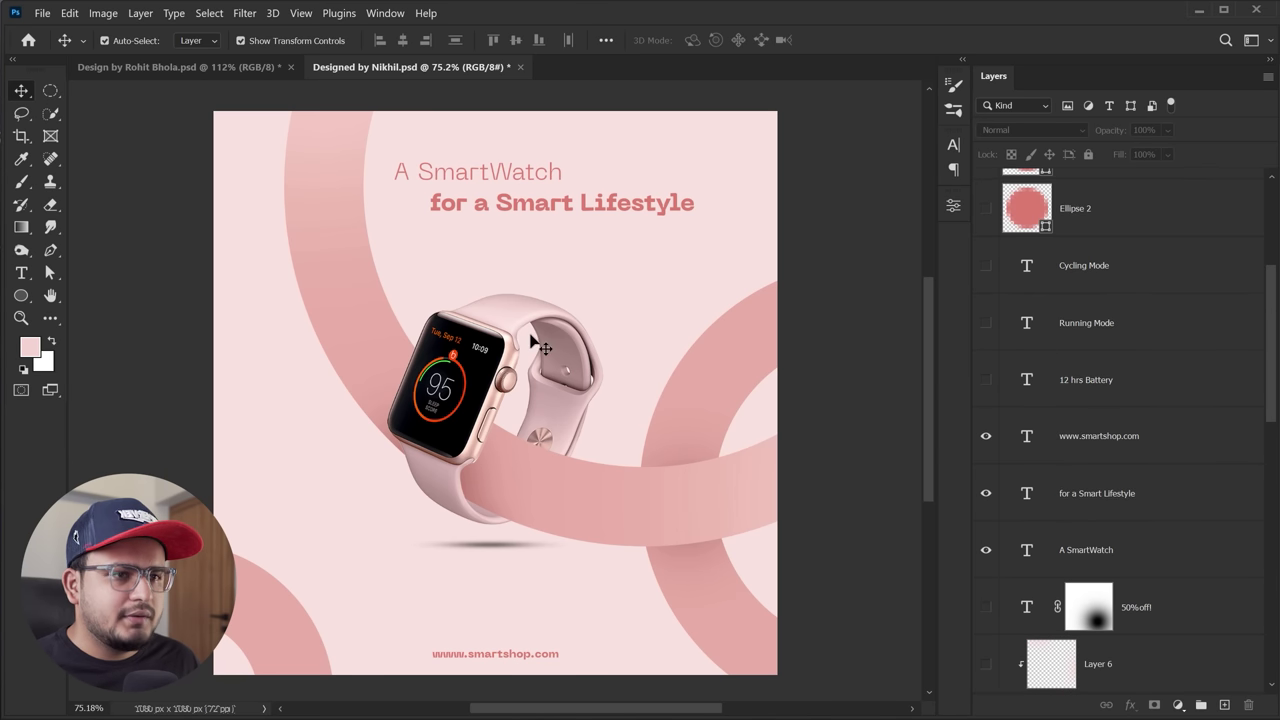
pyautogui.click(210, 64)
pyautogui.scroll(2, 790, 470)
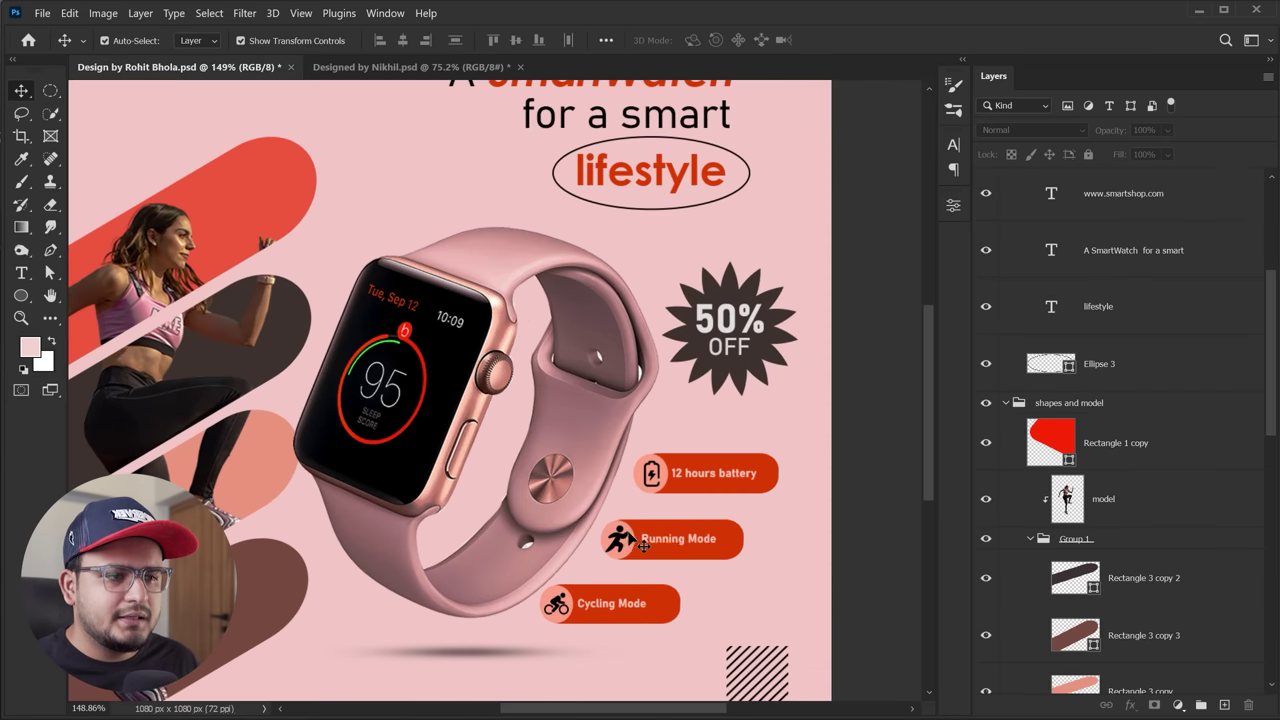
pyautogui.scroll(2, 750, 450)
pyautogui.scroll(1, 700, 432)
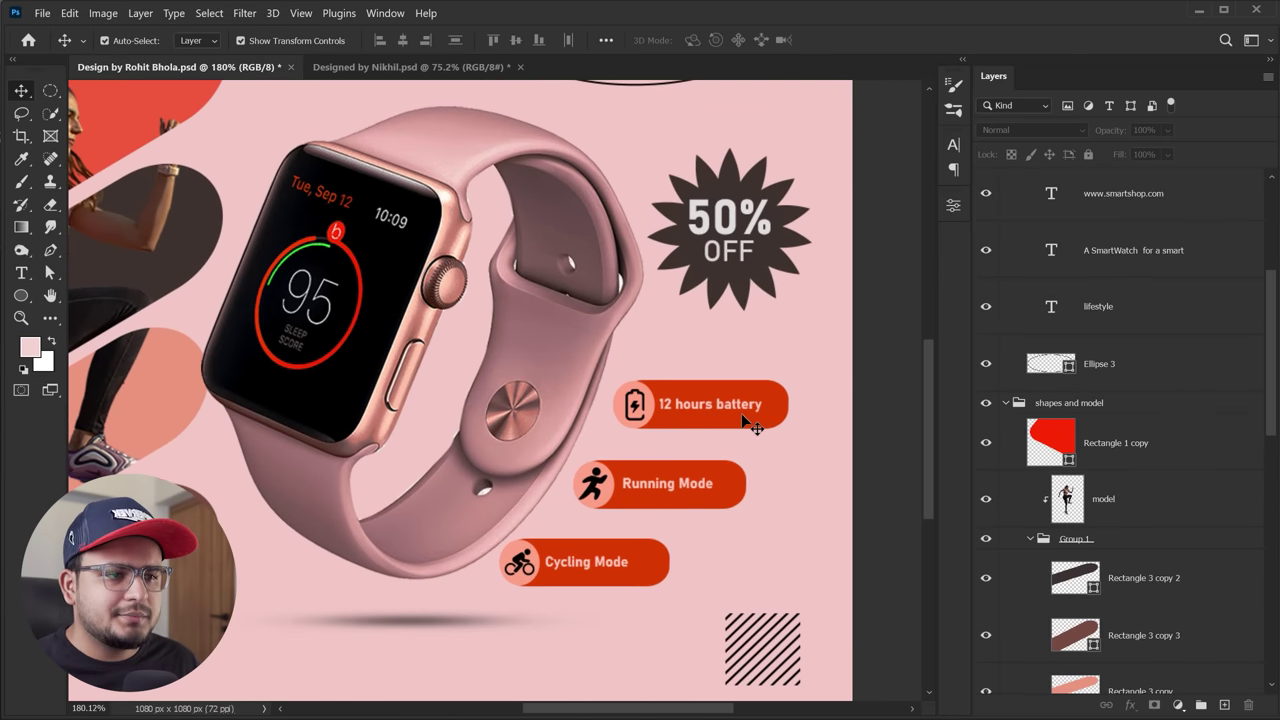
# Turn on the Cycling Mode, Running Mode and 12 hrs Battery labels, Ellipse 2 dots, and 50%off! text
pyautogui.click(410, 66)
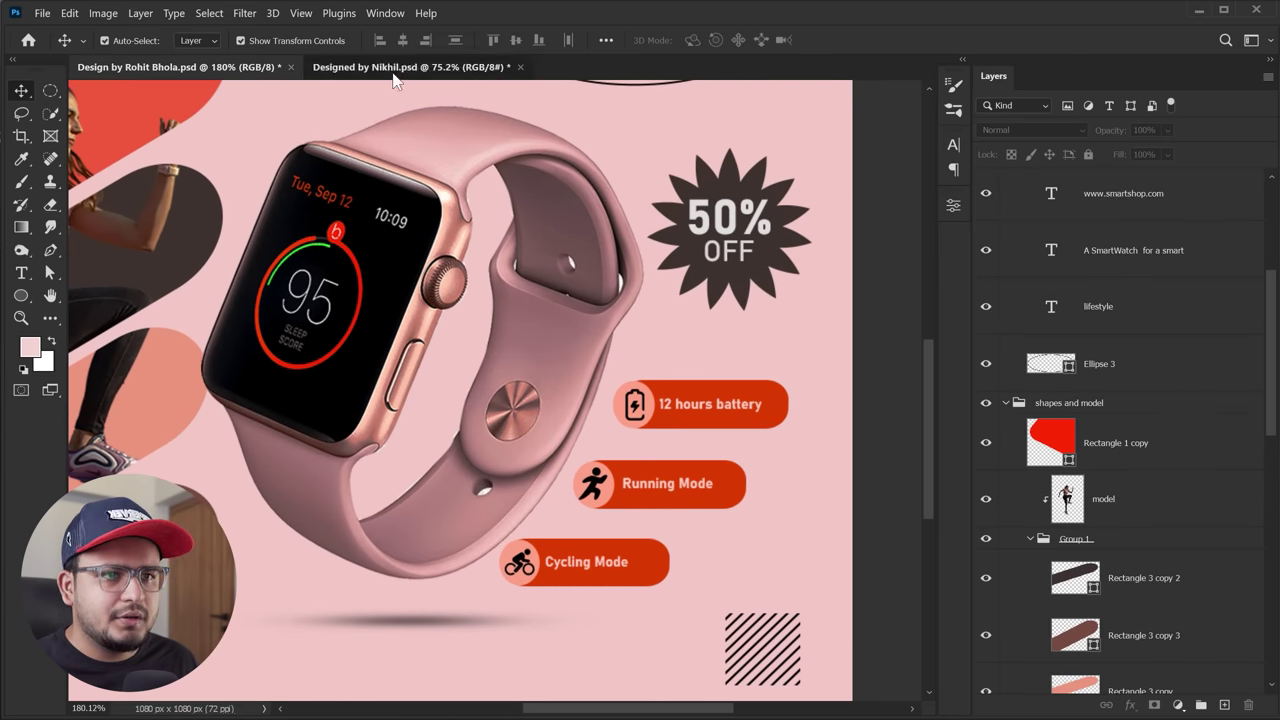
pyautogui.moveTo(988, 286); pyautogui.dragTo(986, 378)
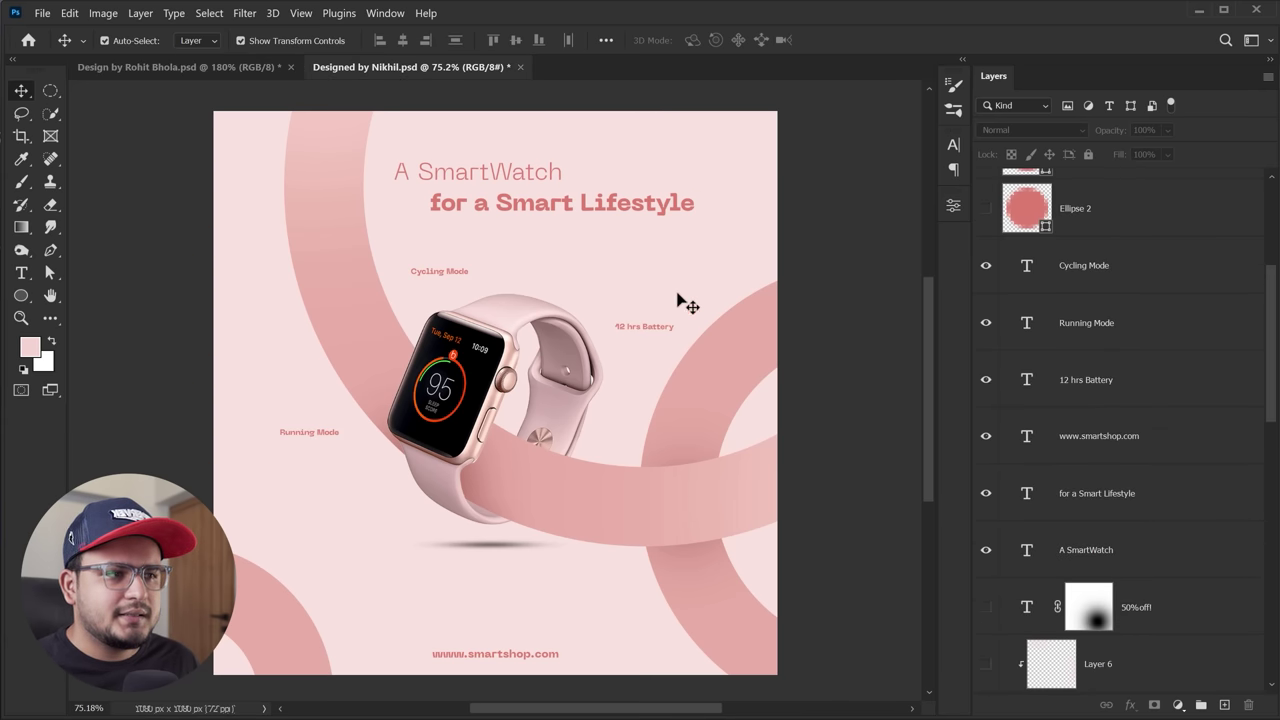
pyautogui.scroll(2, 686, 300)
pyautogui.scroll(-1, 655, 297)
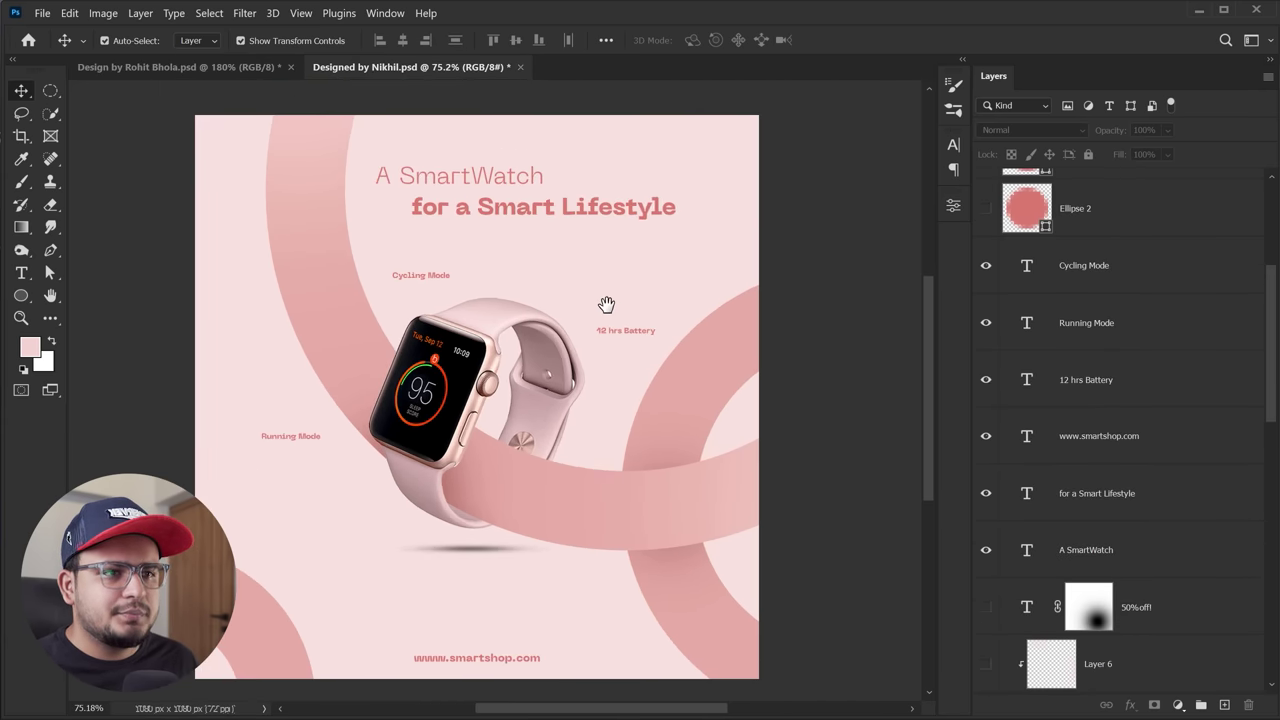
pyautogui.scroll(-1, 606, 303)
pyautogui.scroll(1, 1015, 290)
pyautogui.scroll(1, 1015, 290)
pyautogui.moveTo(988, 208); pyautogui.dragTo(987, 275)
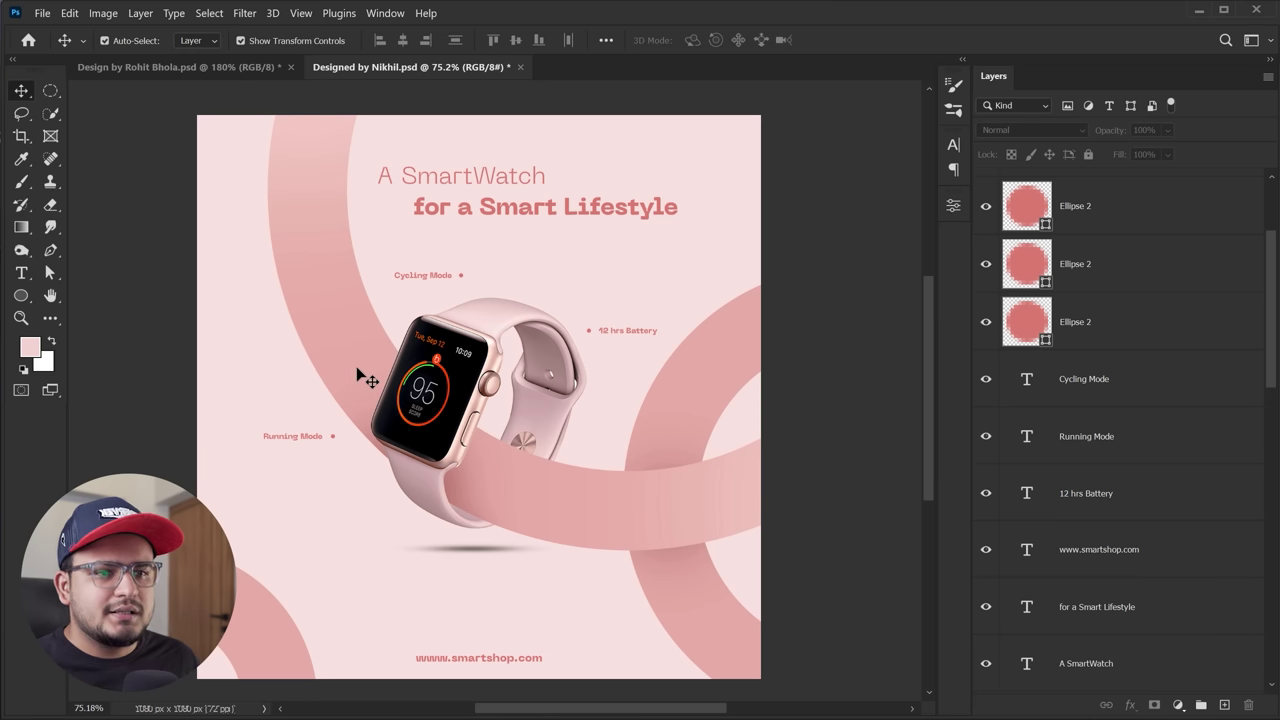
pyautogui.scroll(1, 365, 370)
pyautogui.scroll(-1, 368, 370)
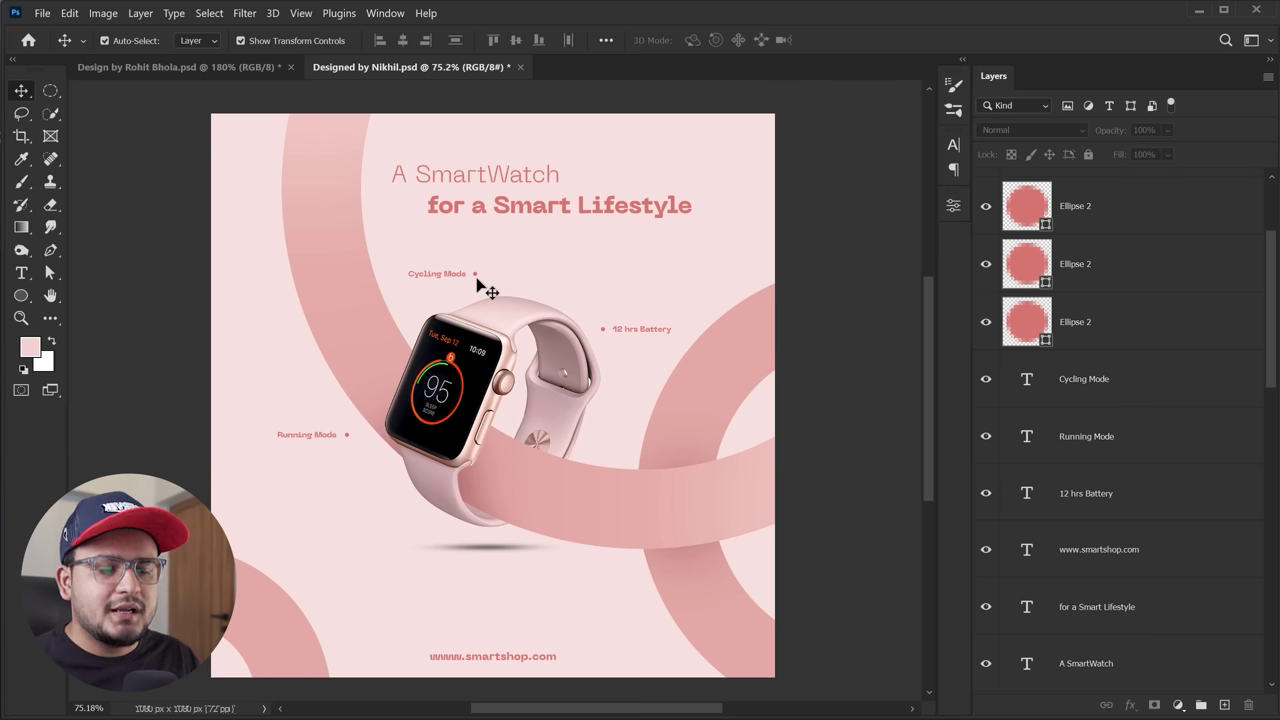
pyautogui.scroll(3, 1100, 400)
pyautogui.click(985, 312)
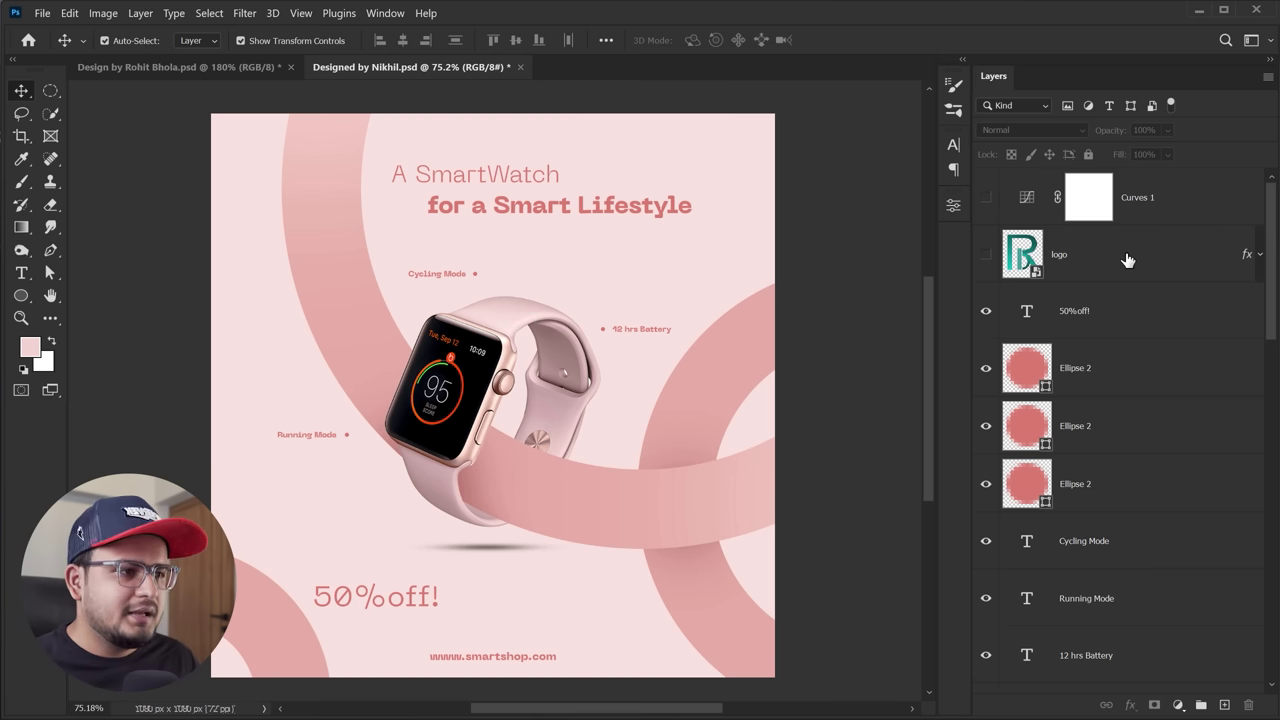
# Undo the existing mask on 50%off!, view at 100% and reselect the 50%off! layer
pyautogui.scroll(-3, 1127, 260)
pyautogui.scroll(-3, 1127, 260)
pyautogui.scroll(-1, 1127, 260)
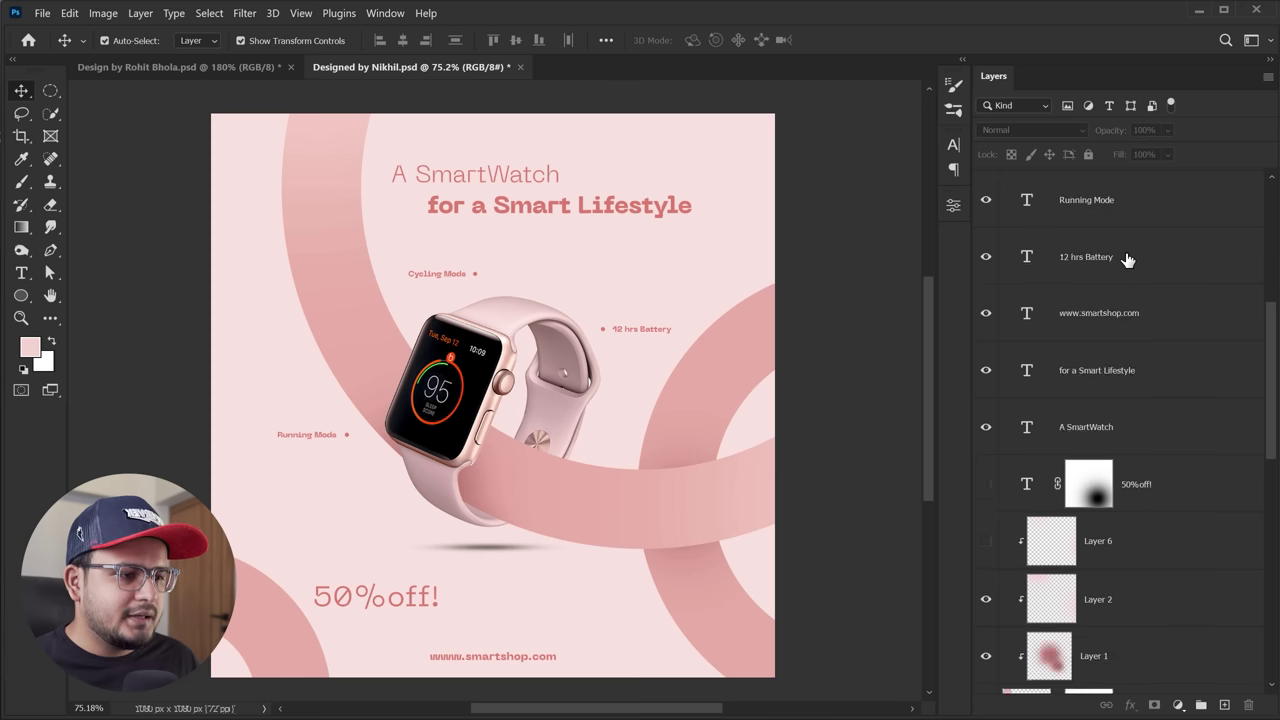
pyautogui.scroll(-3, 1127, 260)
pyautogui.hotkey('ctrl', 'z')
pyautogui.hotkey('ctrl', 'z')
pyautogui.hotkey('ctrl', 'z')
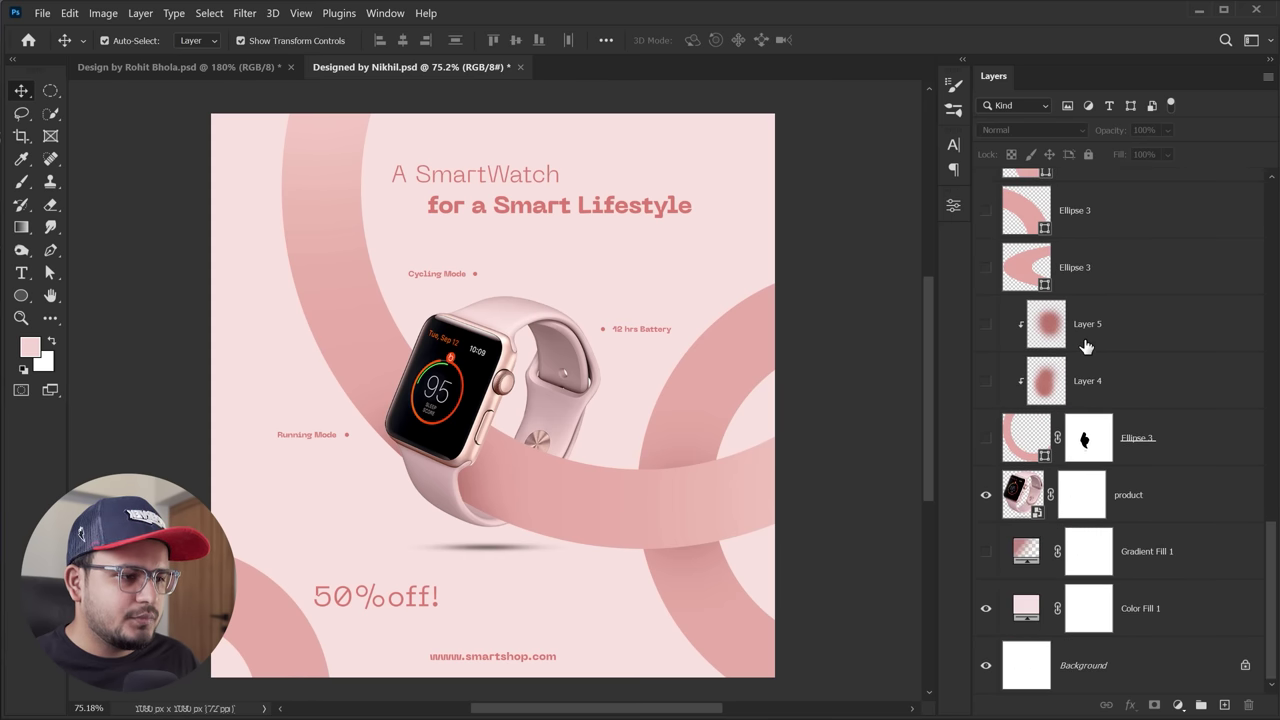
pyautogui.hotkey('ctrl', 'z')
pyautogui.hotkey('ctrl', '+')
pyautogui.scroll(-5, 510, 480)
pyautogui.scroll(-1, 529, 409)
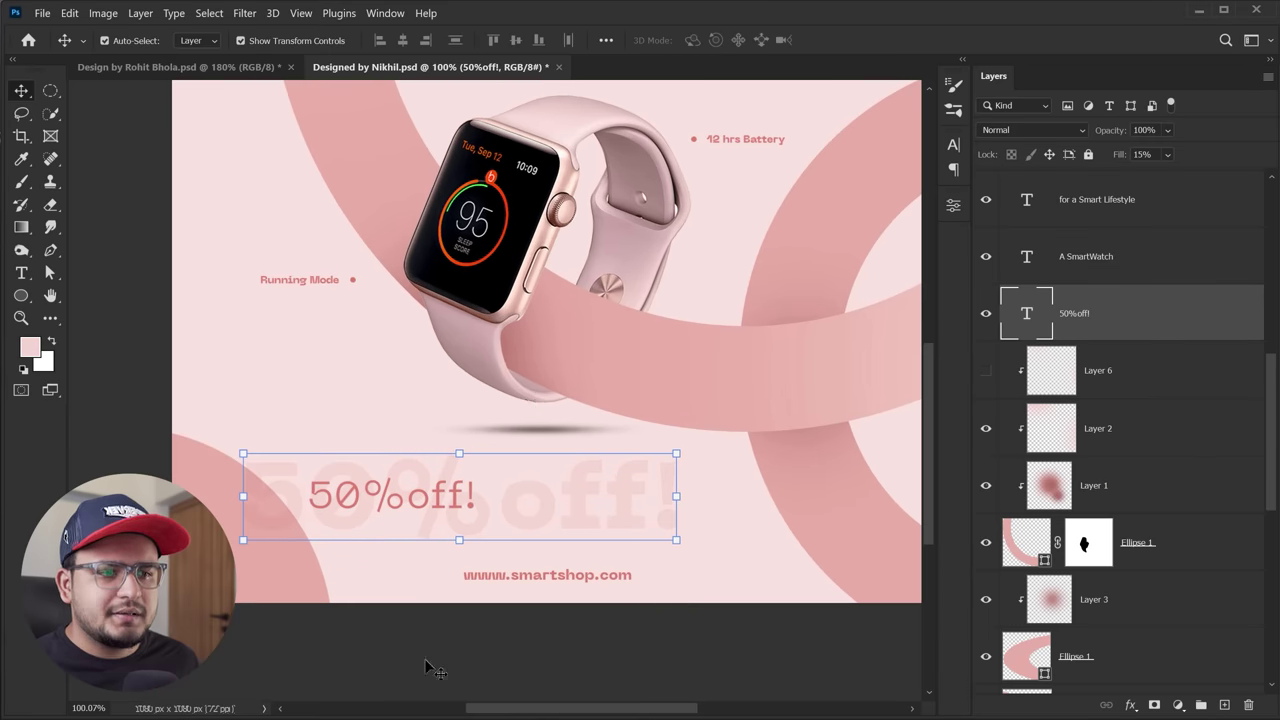
pyautogui.click(436, 668)
pyautogui.click(556, 540)
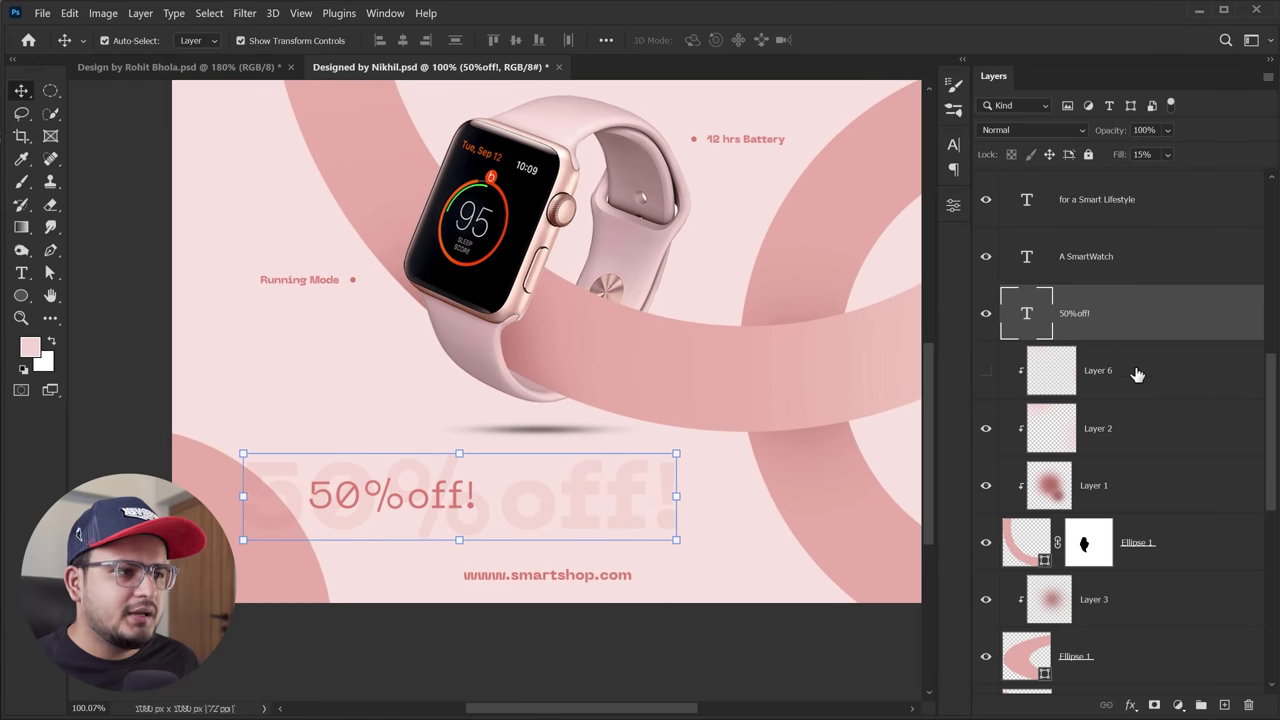
# Add a fresh mask to 50%off! and brush its right half away with a smaller brush
pyautogui.click(1154, 705)
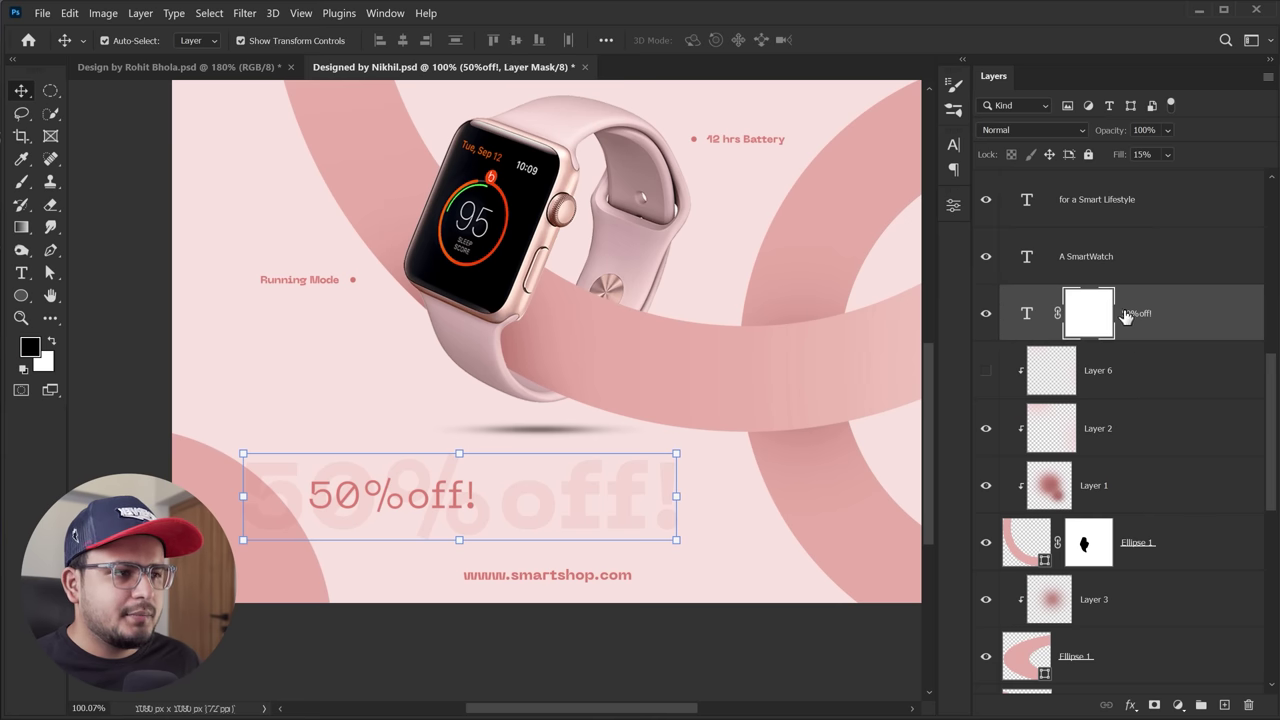
pyautogui.press('b')
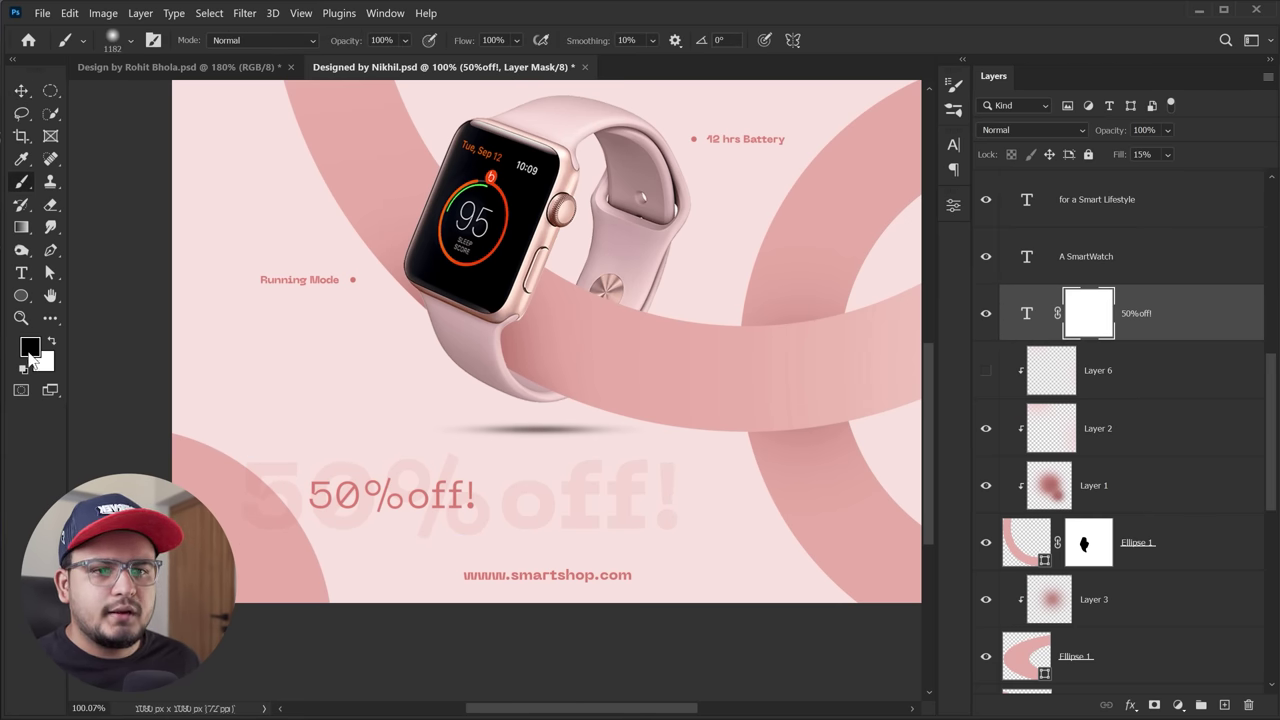
pyautogui.moveTo(477, 314); pyautogui.dragTo(420, 314)
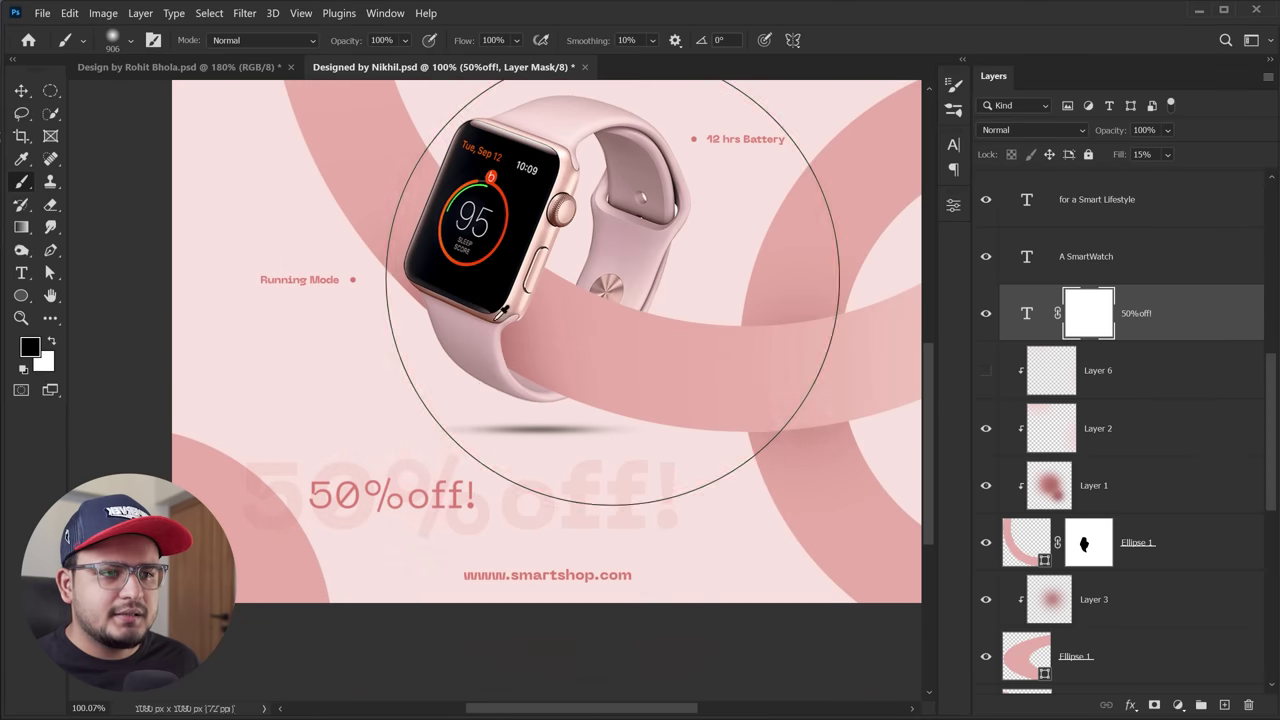
pyautogui.moveTo(633, 496); pyautogui.dragTo(614, 500)
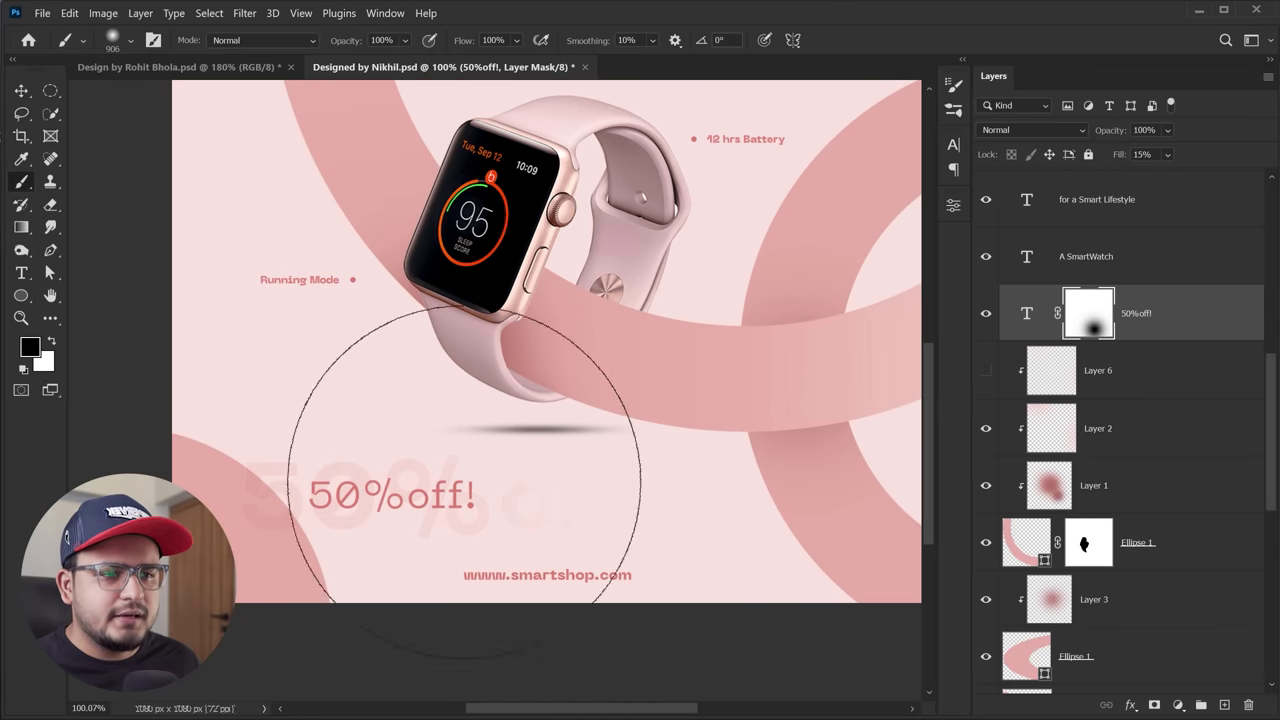
pyautogui.click(21, 91)
pyautogui.click(116, 176)
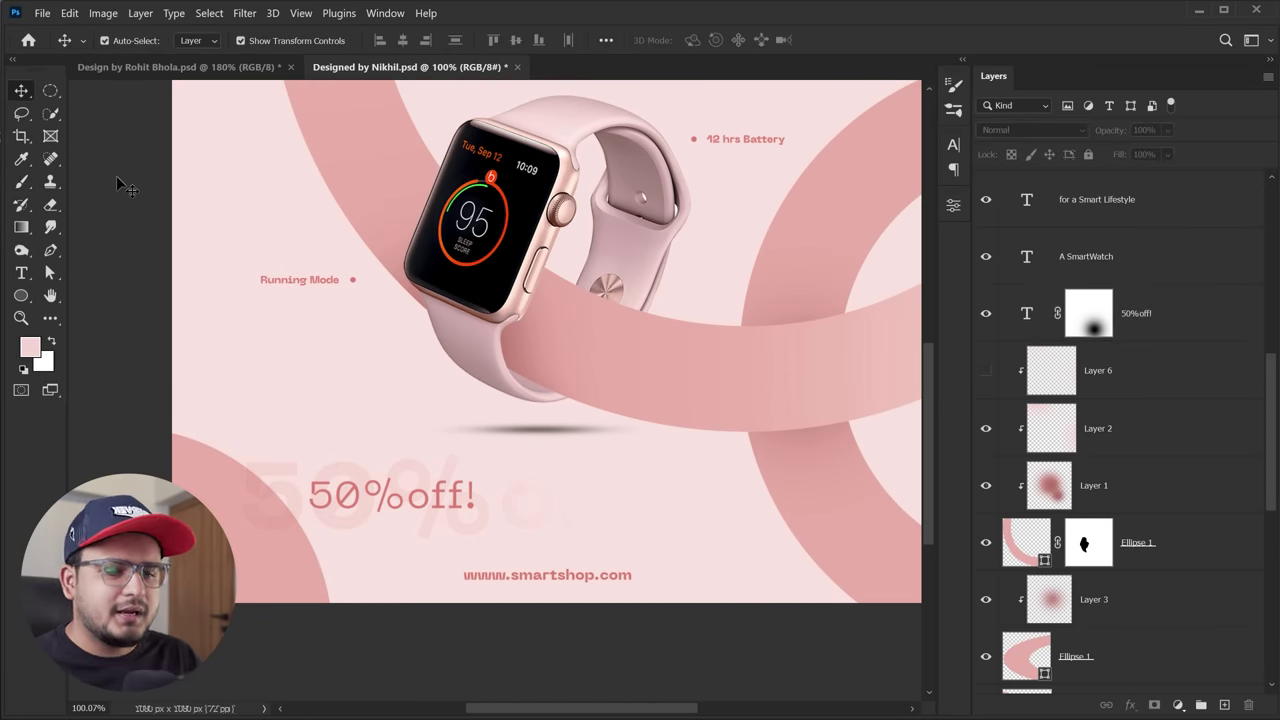
# Show the R logo layer in the ad's top-right corner
pyautogui.scroll(-2, 409, 306)
pyautogui.scroll(-2, 430, 340)
pyautogui.scroll(-1, 455, 368)
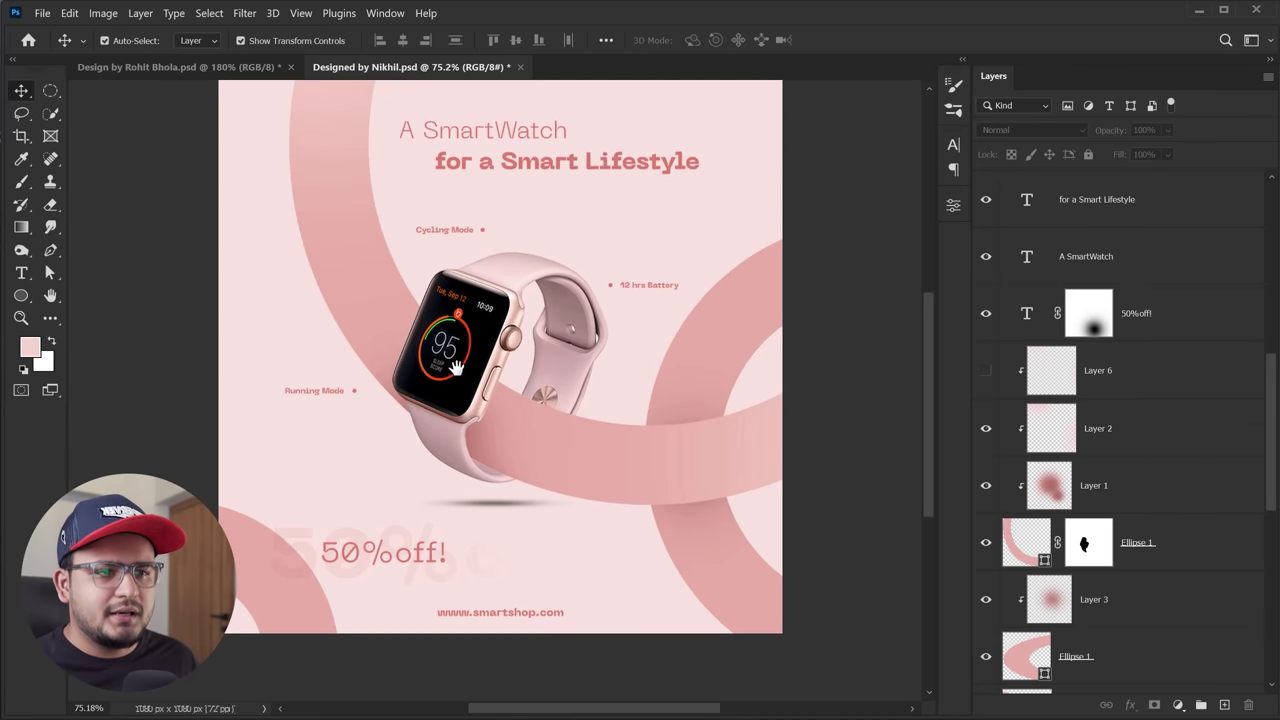
pyautogui.scroll(-1, 455, 368)
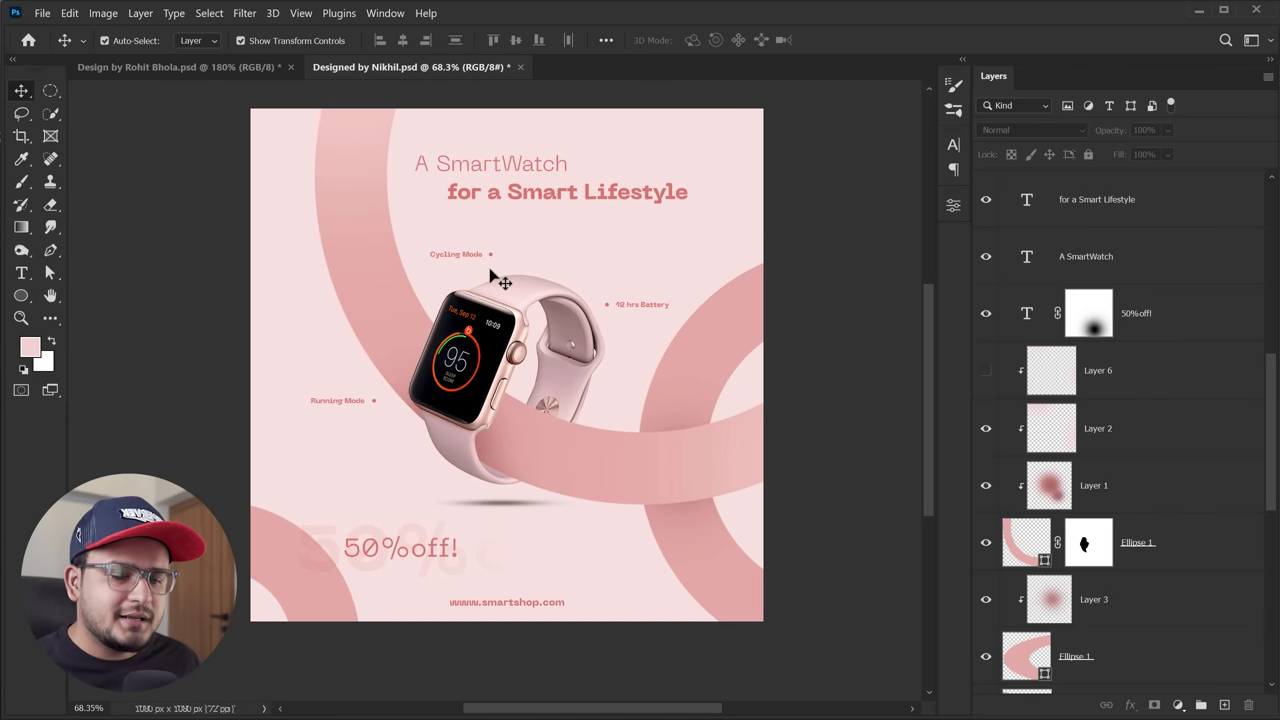
pyautogui.scroll(3, 1160, 257)
pyautogui.scroll(5, 1106, 256)
pyautogui.scroll(3, 1105, 254)
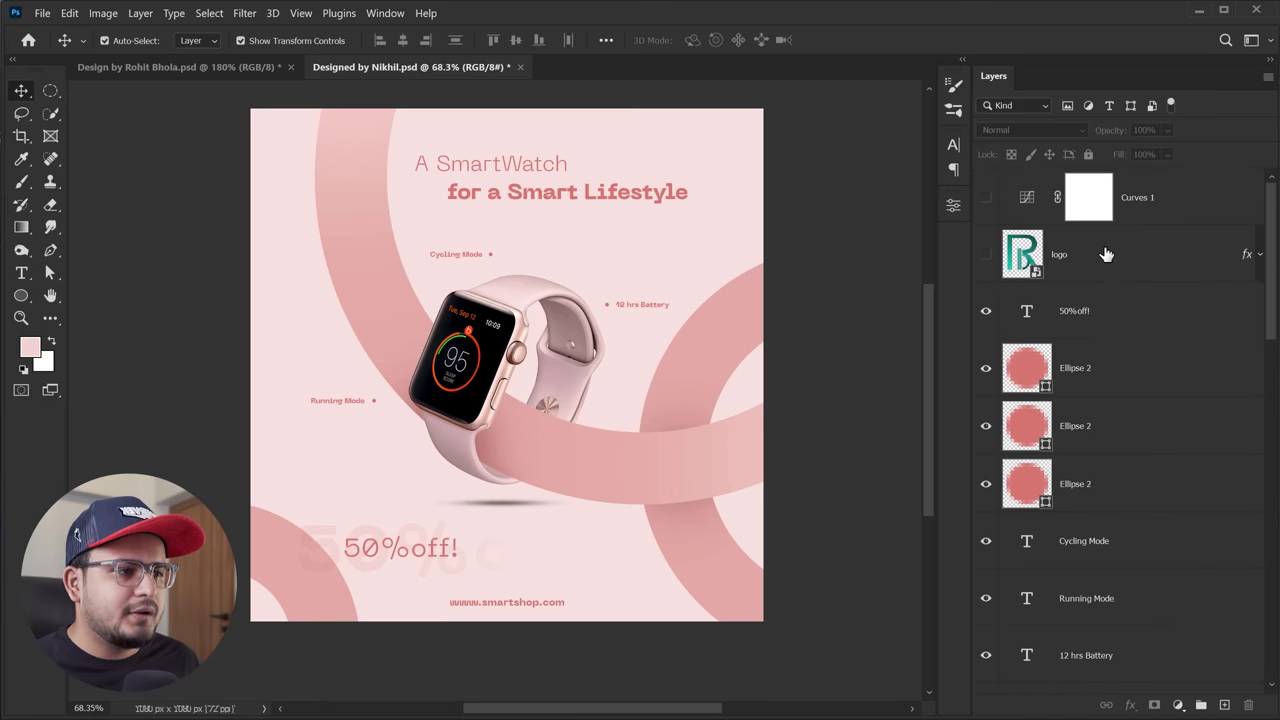
pyautogui.click(985, 254)
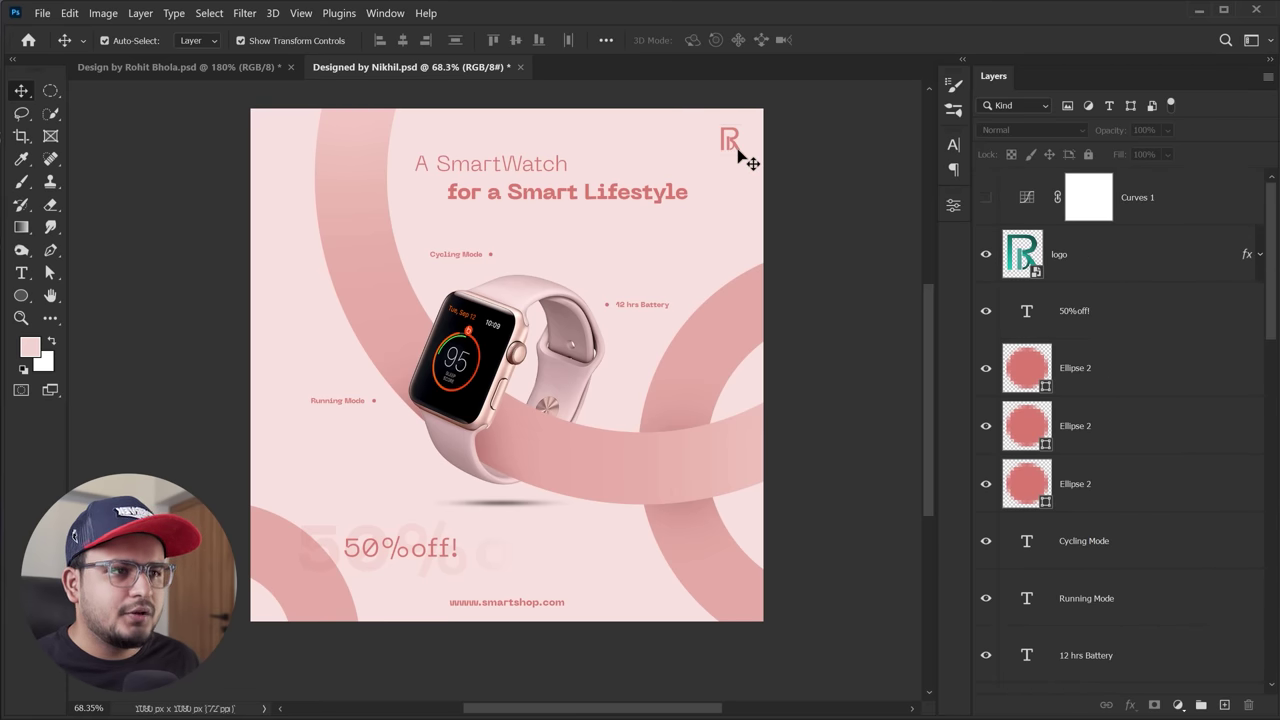
# Switch on Curves 1 over the watch, review its settings, and deselect all layers
pyautogui.click(987, 199)
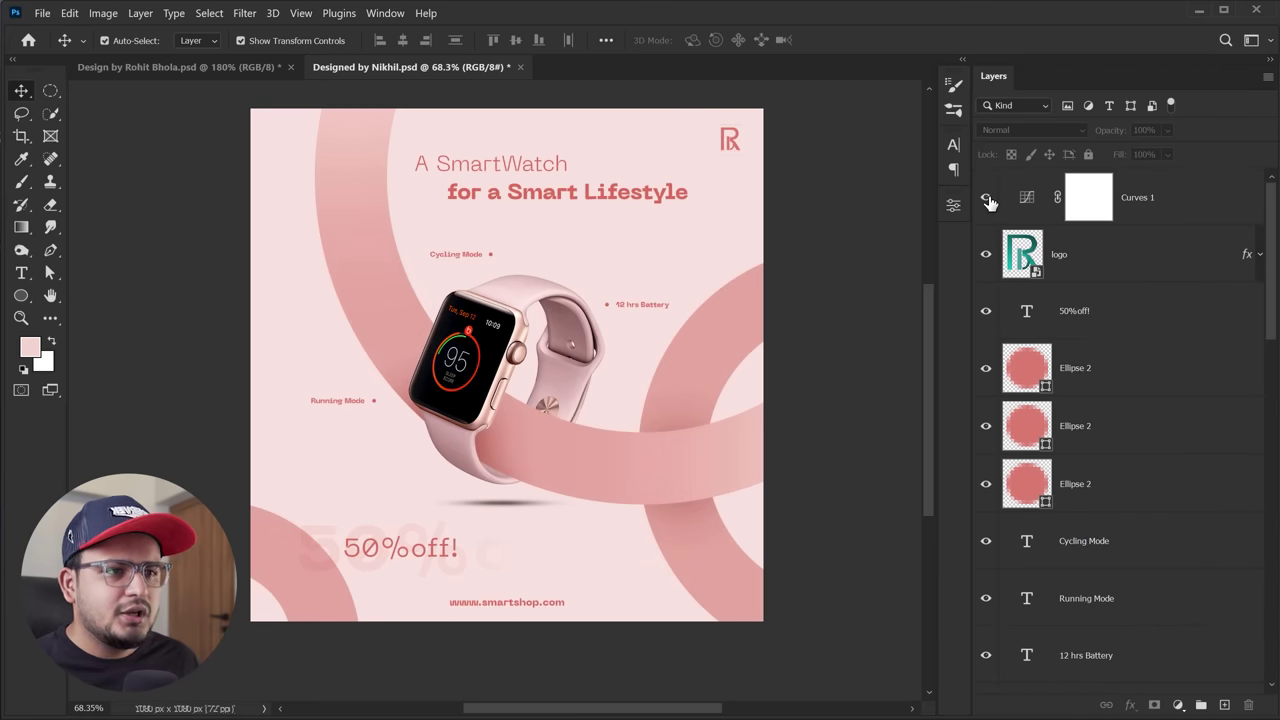
pyautogui.click(987, 199)
pyautogui.click(987, 199)
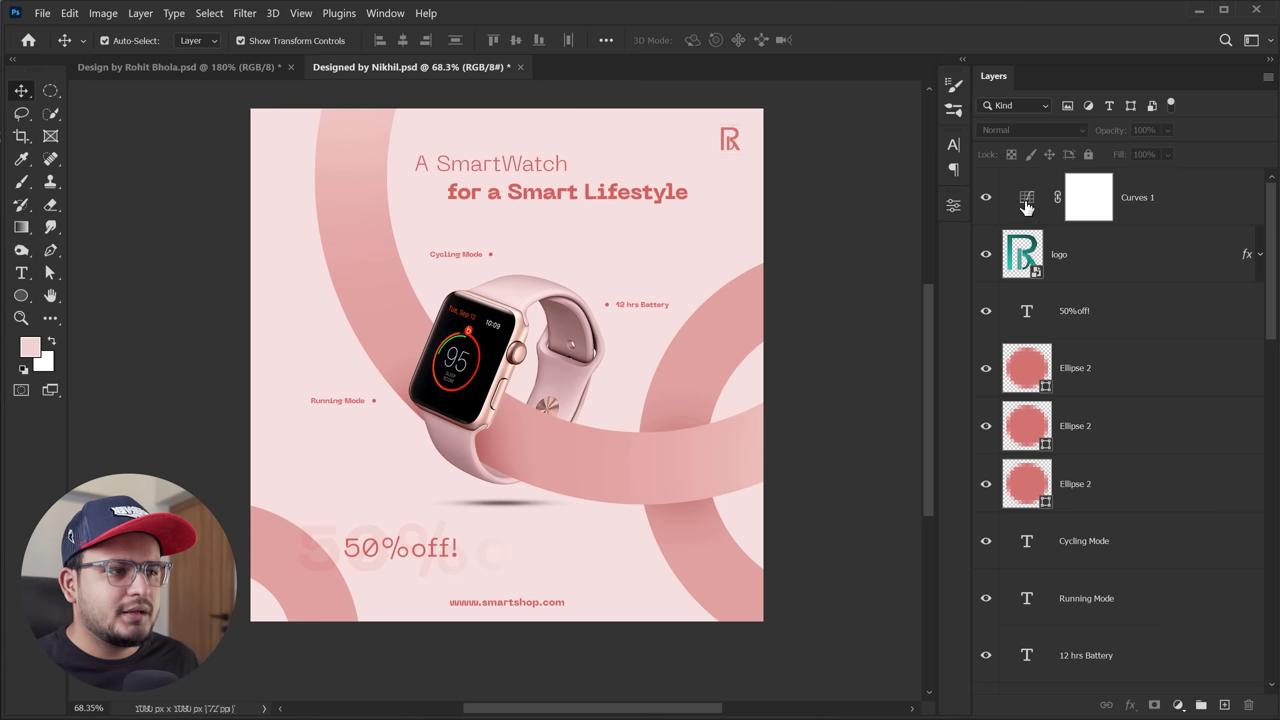
pyautogui.doubleClick(1027, 200)
pyautogui.click(902, 198)
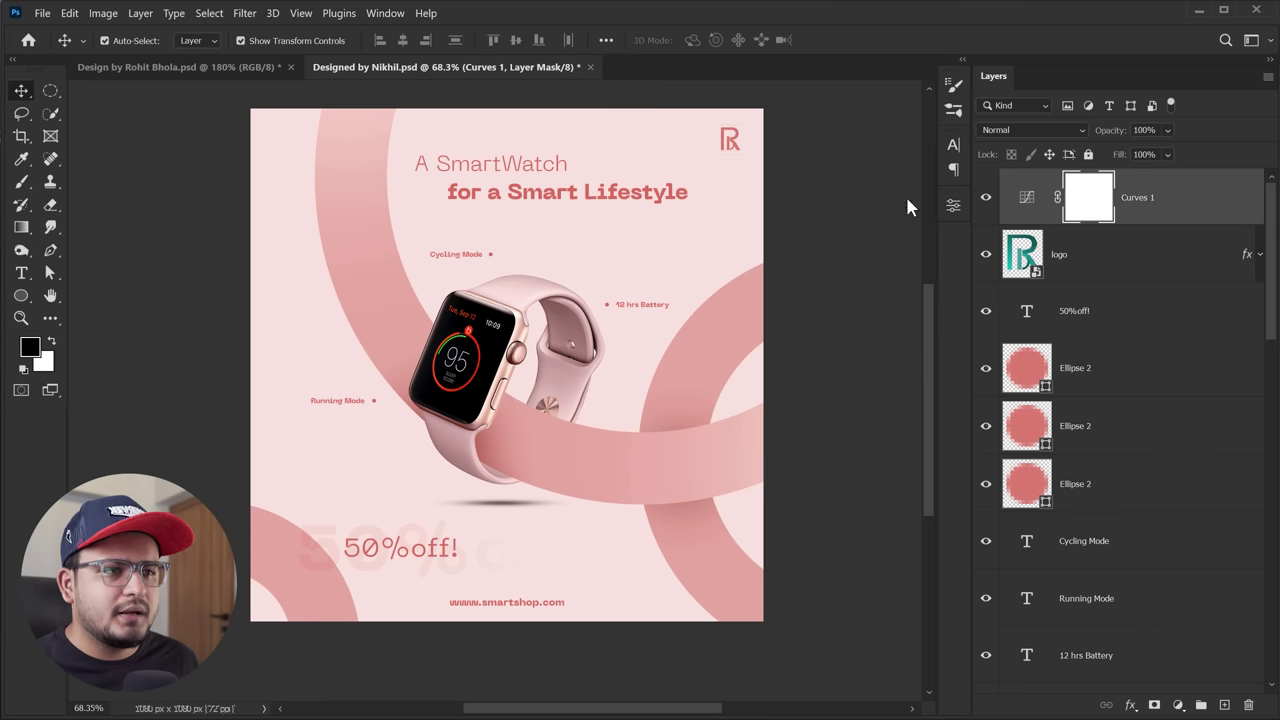
pyautogui.click(852, 250)
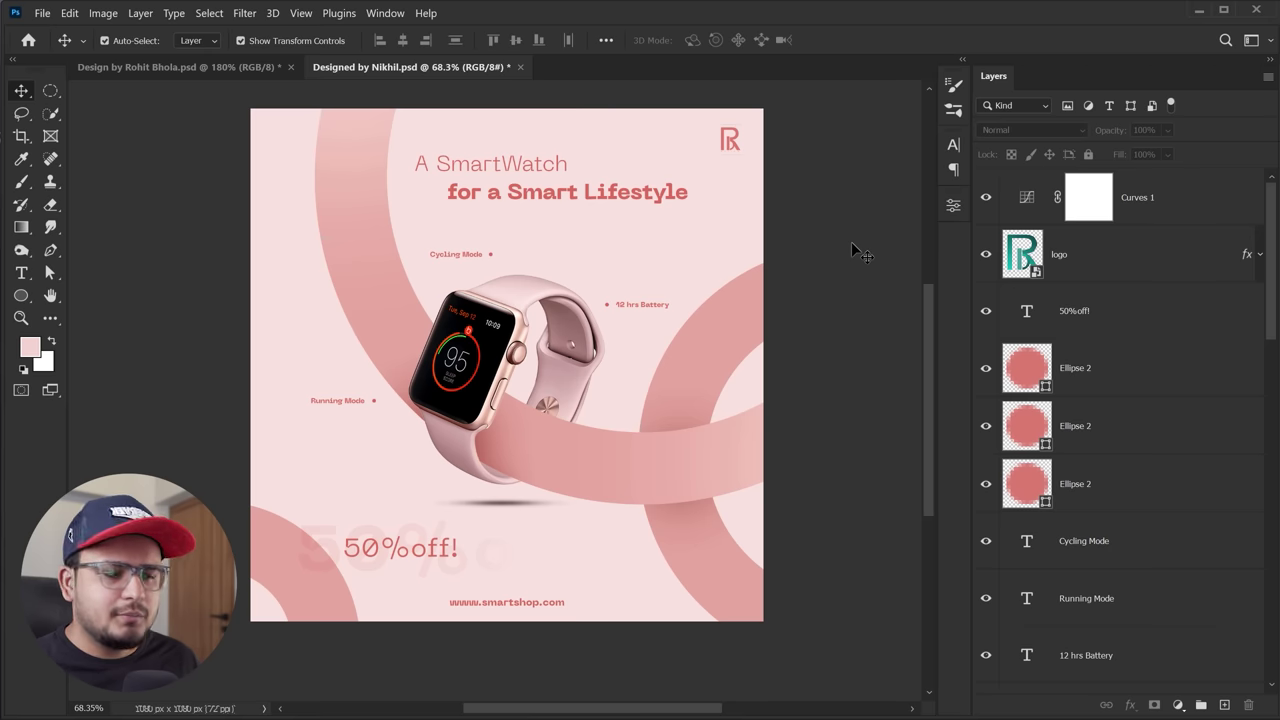
pyautogui.scroll(-5, 1170, 590)
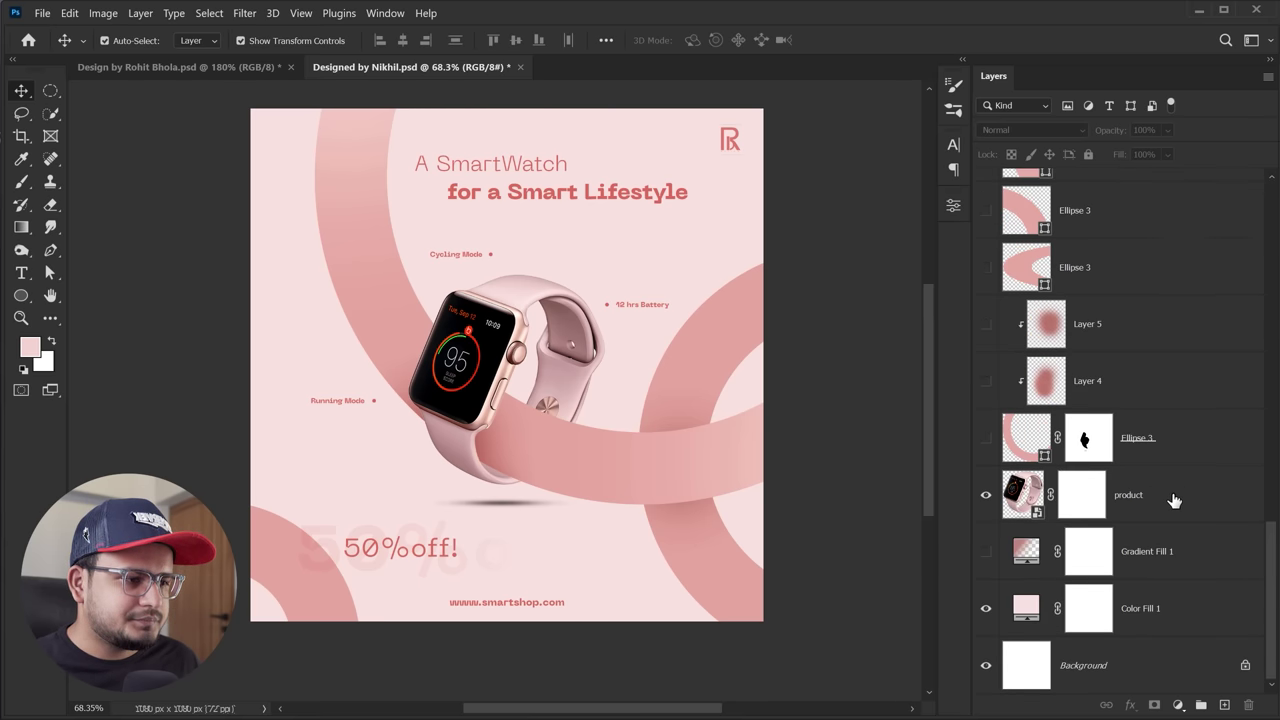
# Add a gradient fill layer running from pale pink to transparent
pyautogui.click(1178, 706)
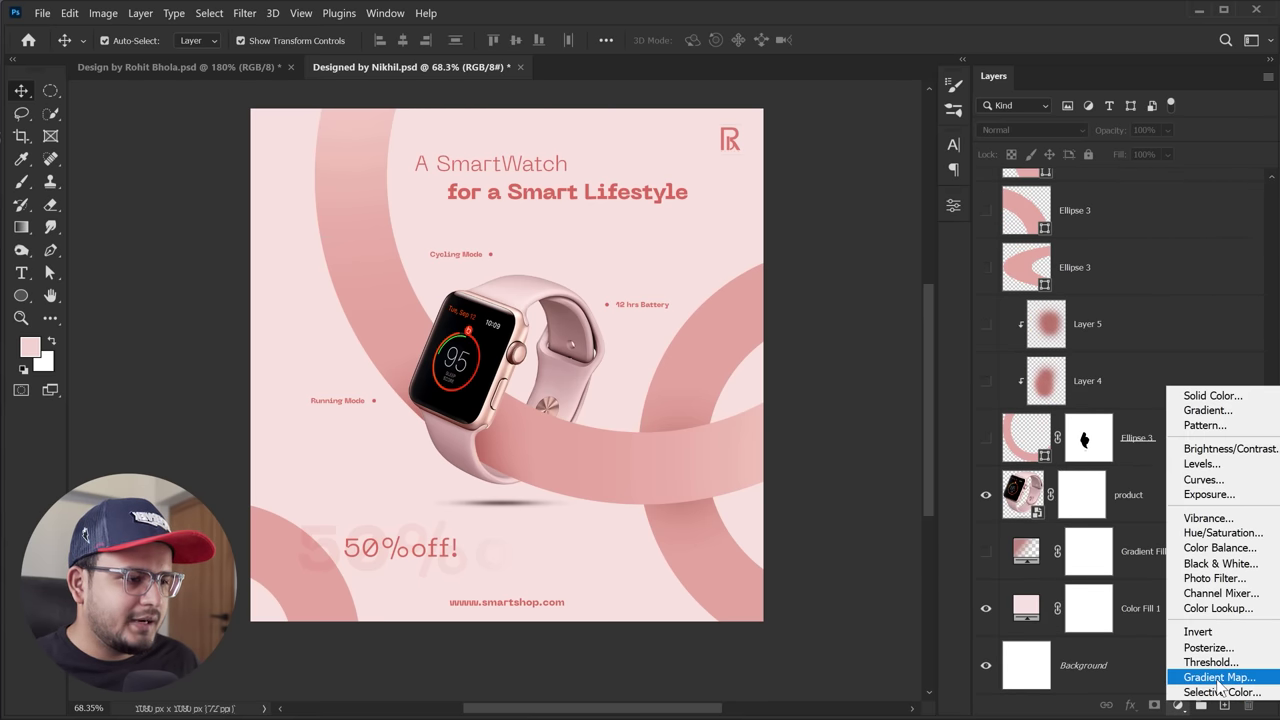
pyautogui.click(1208, 410)
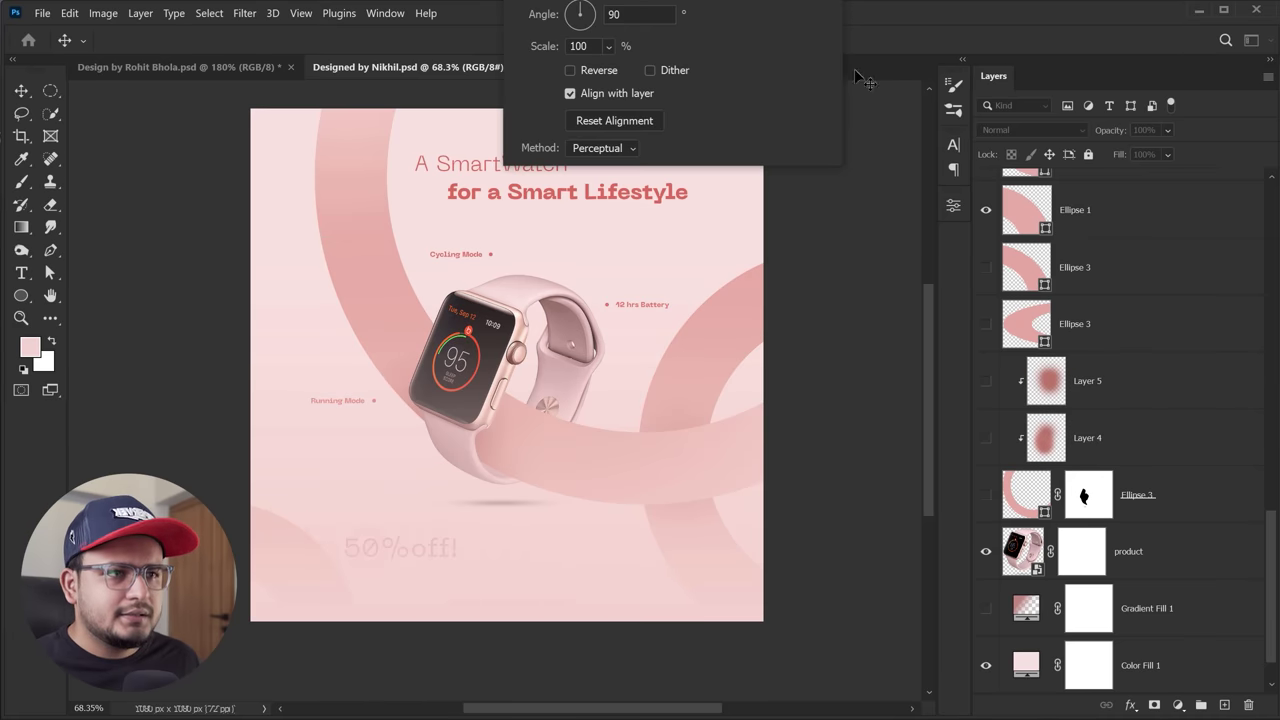
pyautogui.click(697, 206)
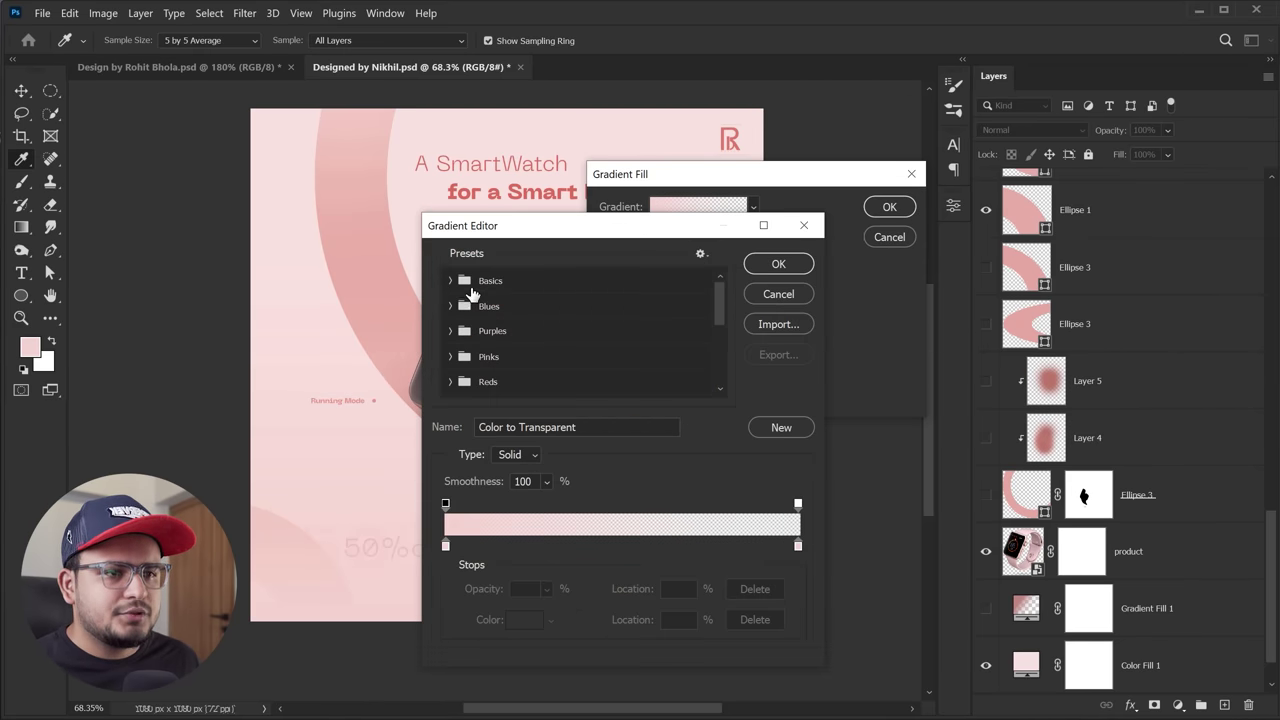
pyautogui.doubleClick(445, 545)
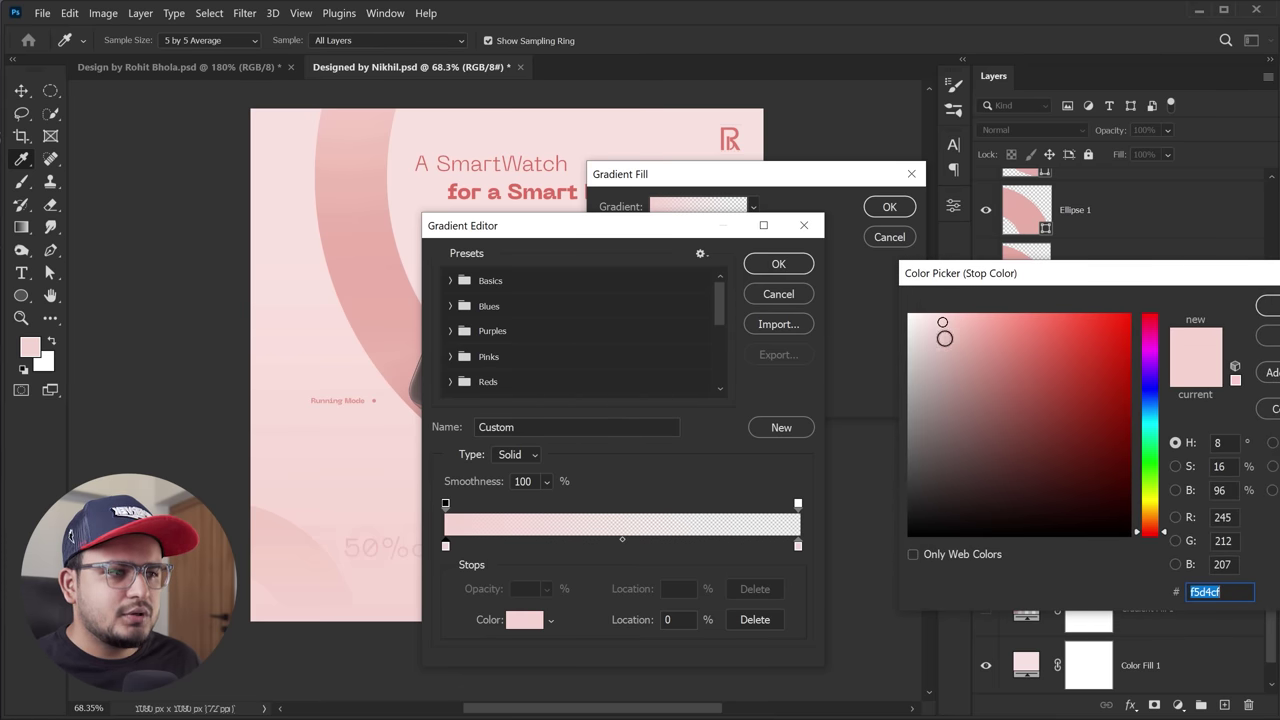
pyautogui.click(1228, 290)
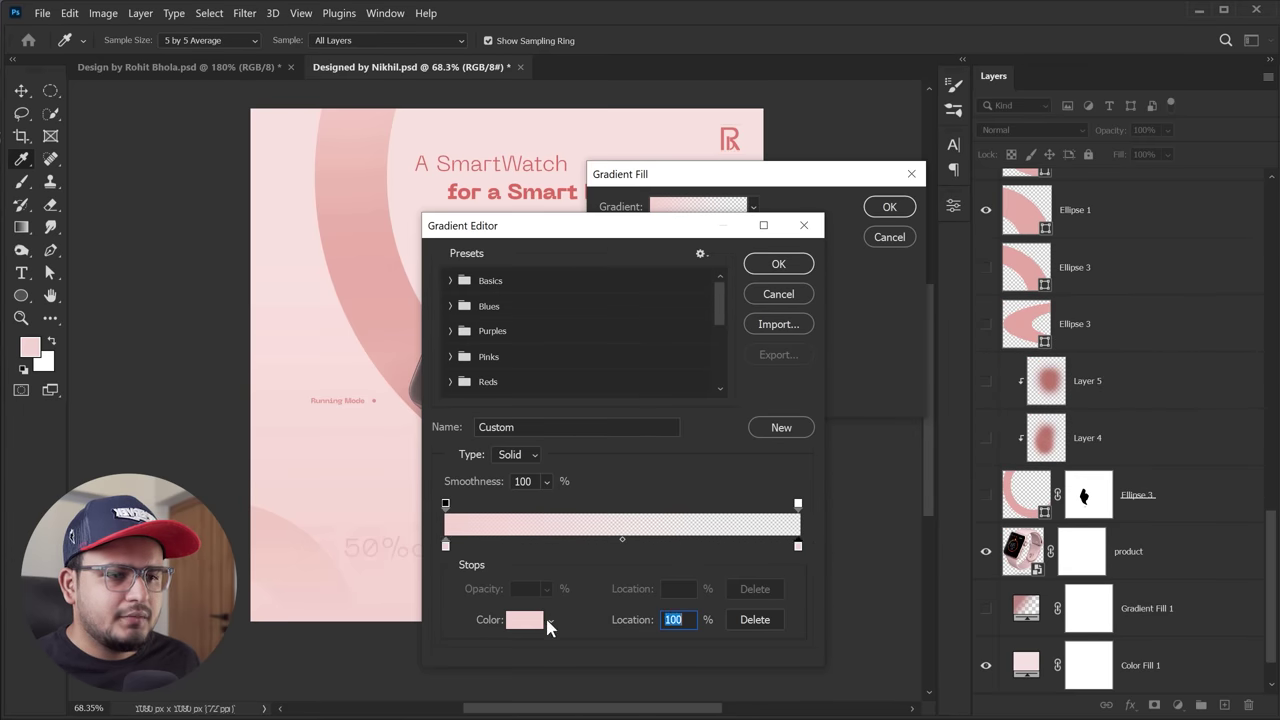
pyautogui.click(798, 505)
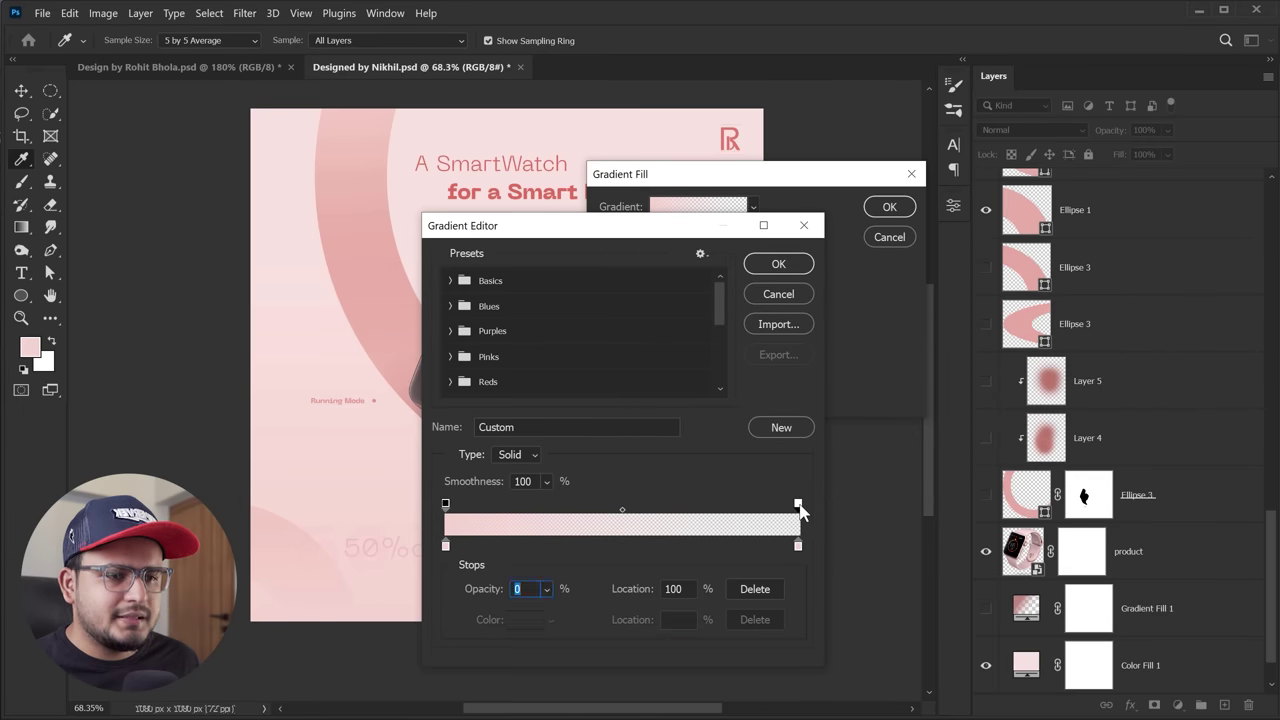
pyautogui.click(778, 264)
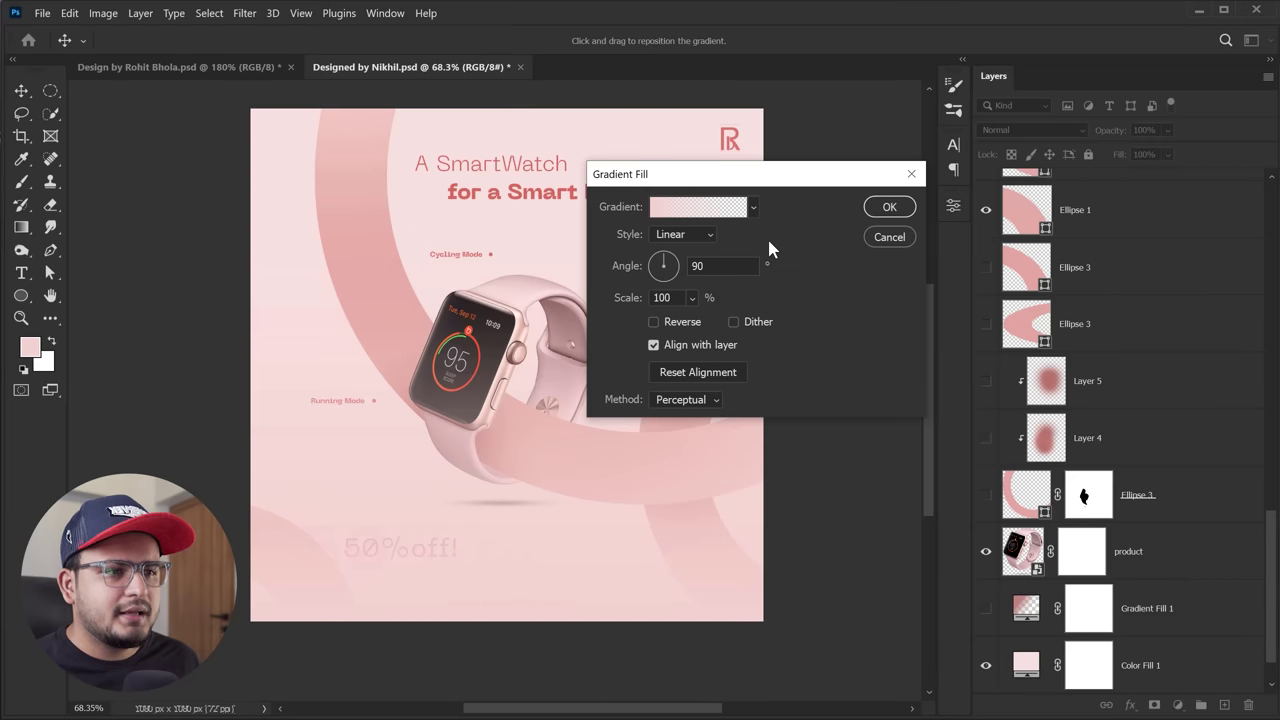
# Make the gradient radial and reversed, with an enlarged scale
pyautogui.click(700, 240)
pyautogui.click(672, 267)
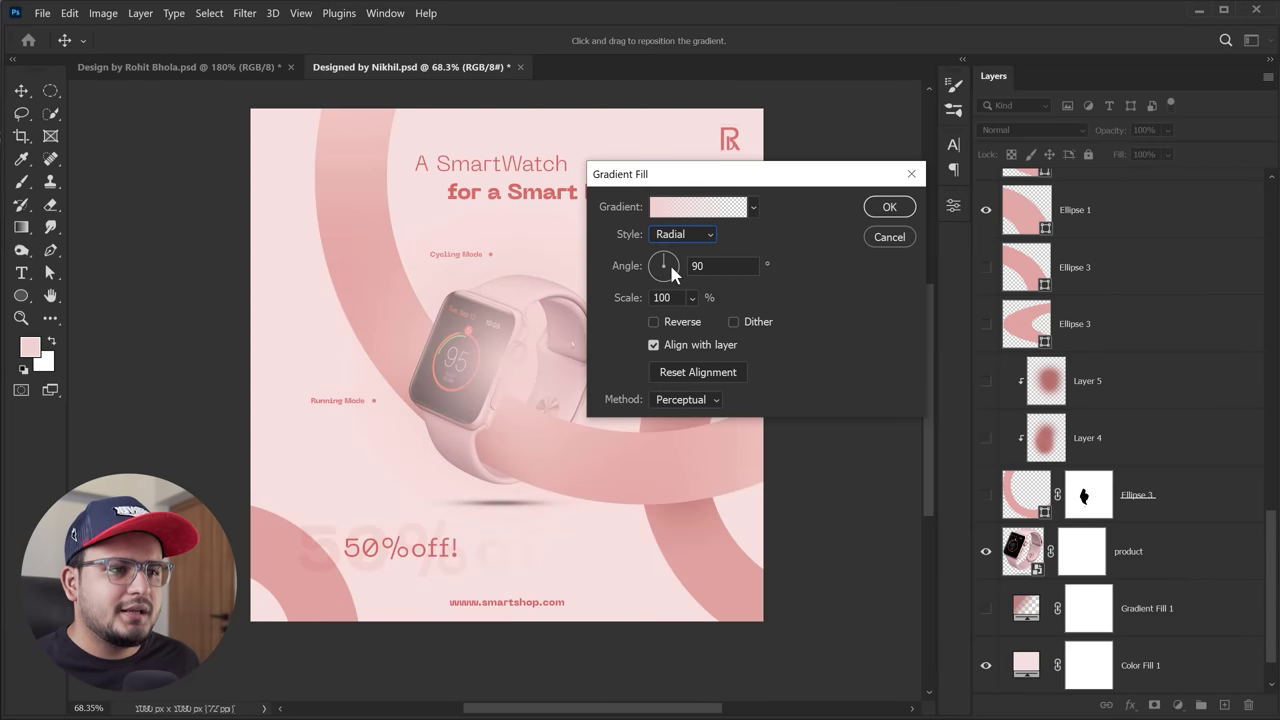
pyautogui.click(653, 322)
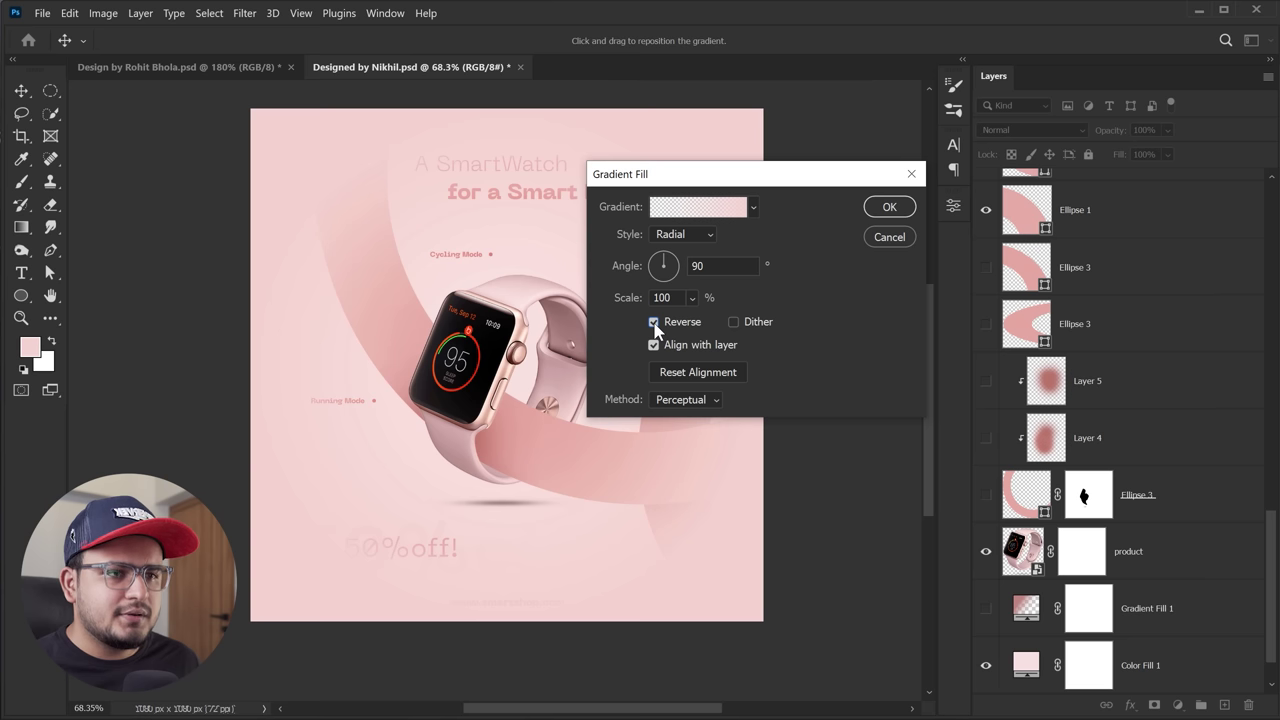
pyautogui.moveTo(691, 297); pyautogui.dragTo(728, 328)
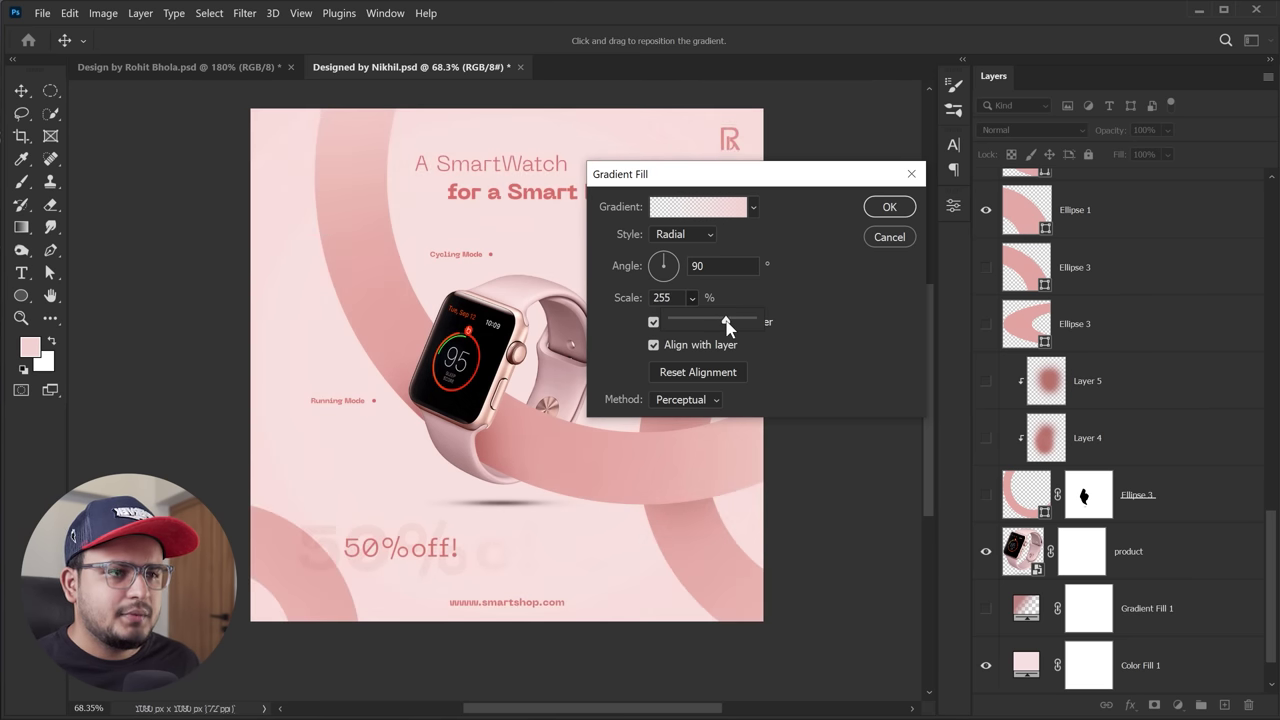
# Slightly darken the gradient's start colour and move Gradient Fill 2 down the layer stack
pyautogui.click(735, 216)
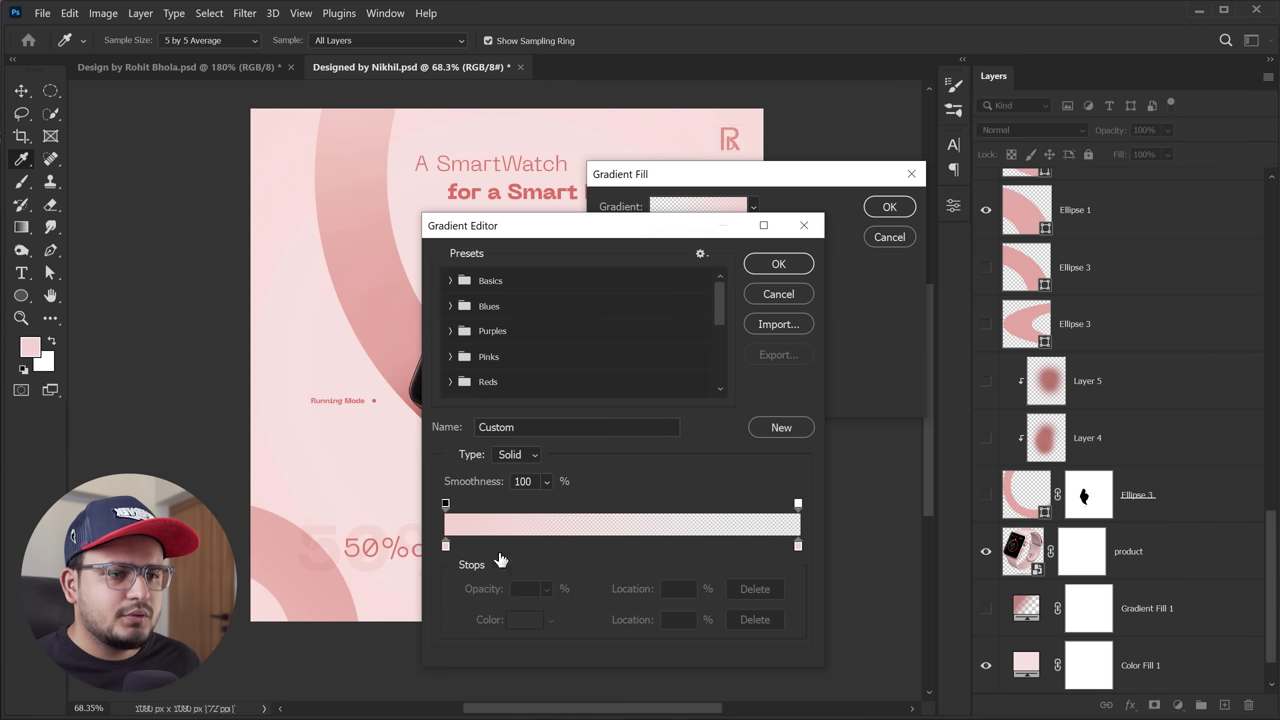
pyautogui.click(446, 545)
pyautogui.click(522, 619)
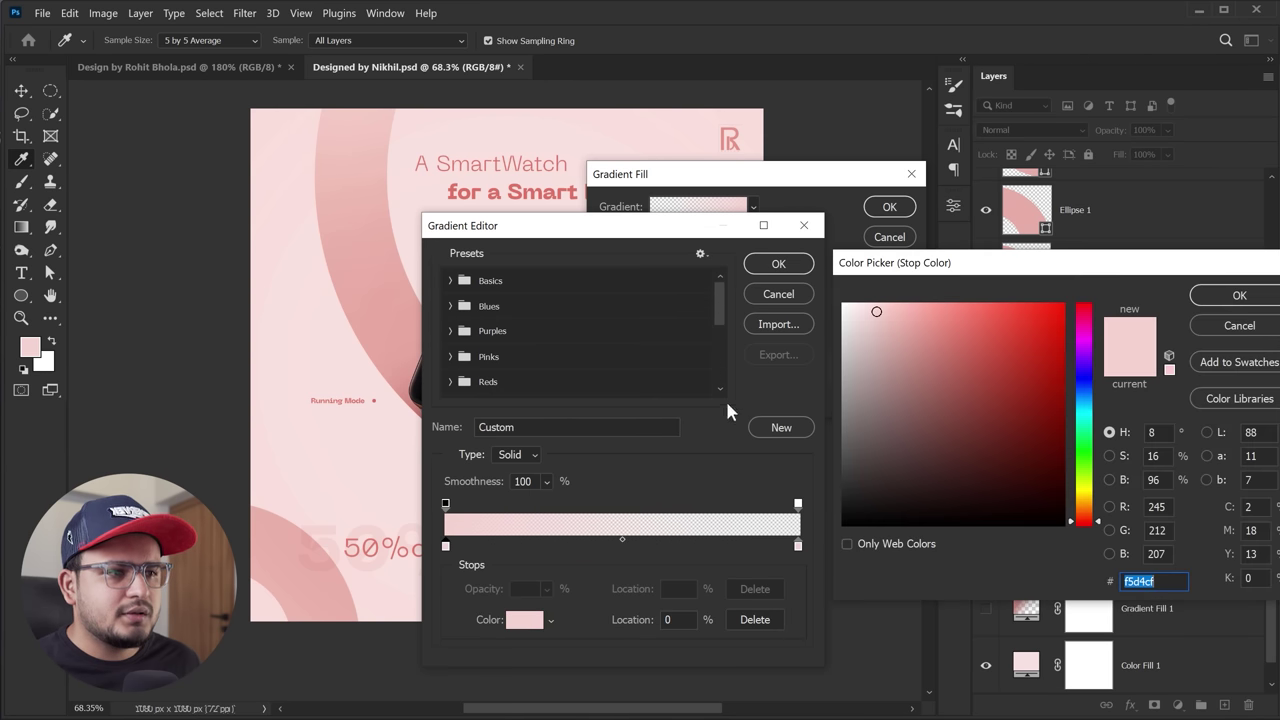
pyautogui.moveTo(878, 316); pyautogui.dragTo(894, 334)
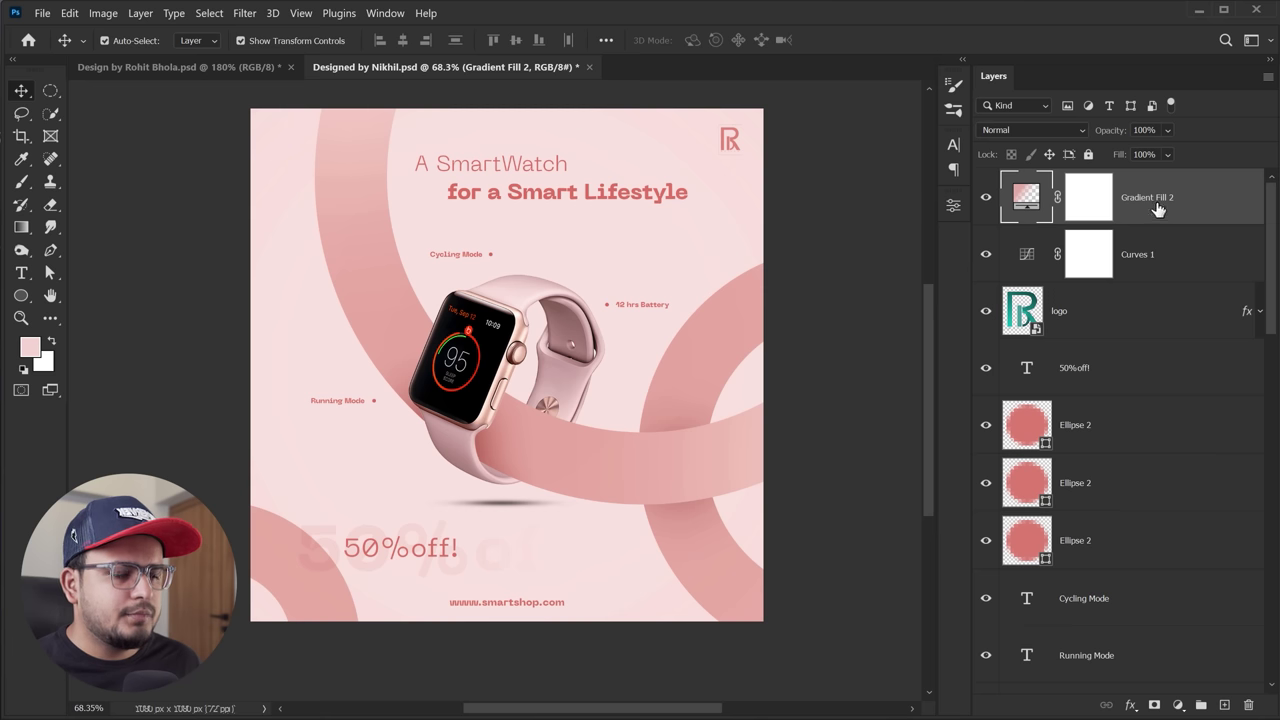
pyautogui.moveTo(1155, 210); pyautogui.dragTo(1137, 707)
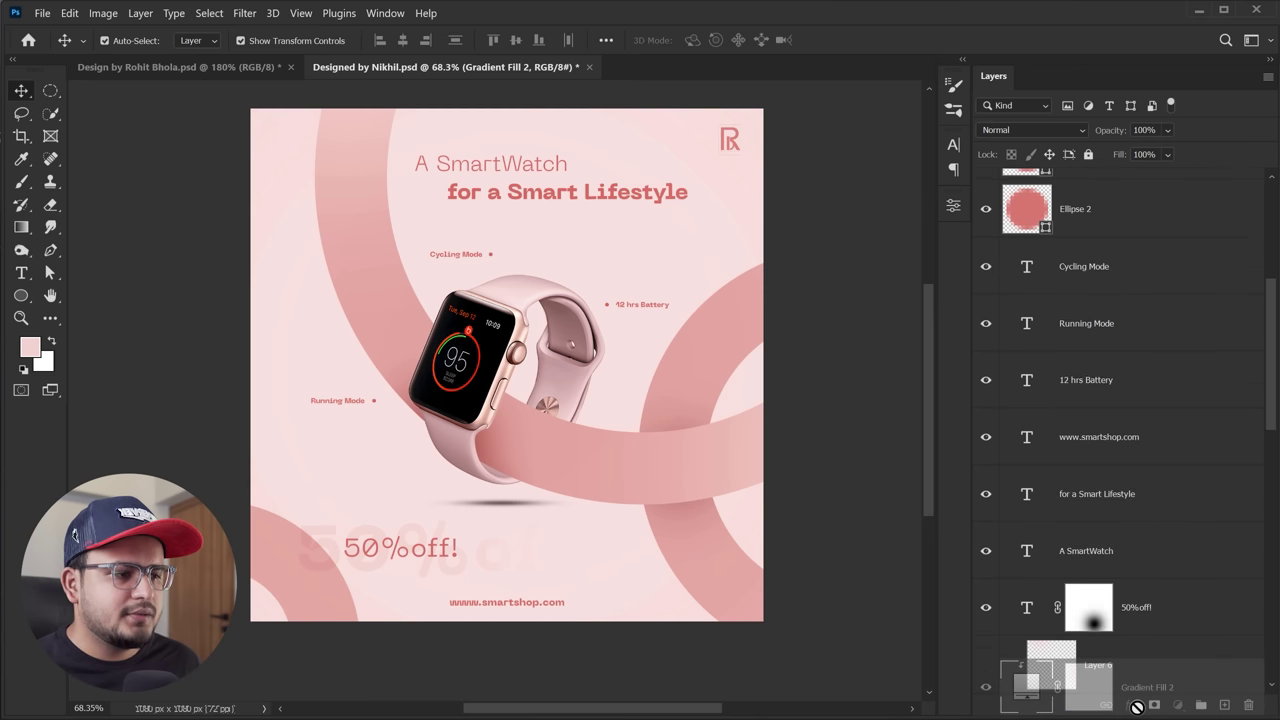
pyautogui.moveTo(1137, 707); pyautogui.dragTo(1166, 591)
# Delete Gradient Fill 2 and enable Gradient Fill 1's radial glow at 329% scale
pyautogui.press('Delete')
pyautogui.click(986, 551)
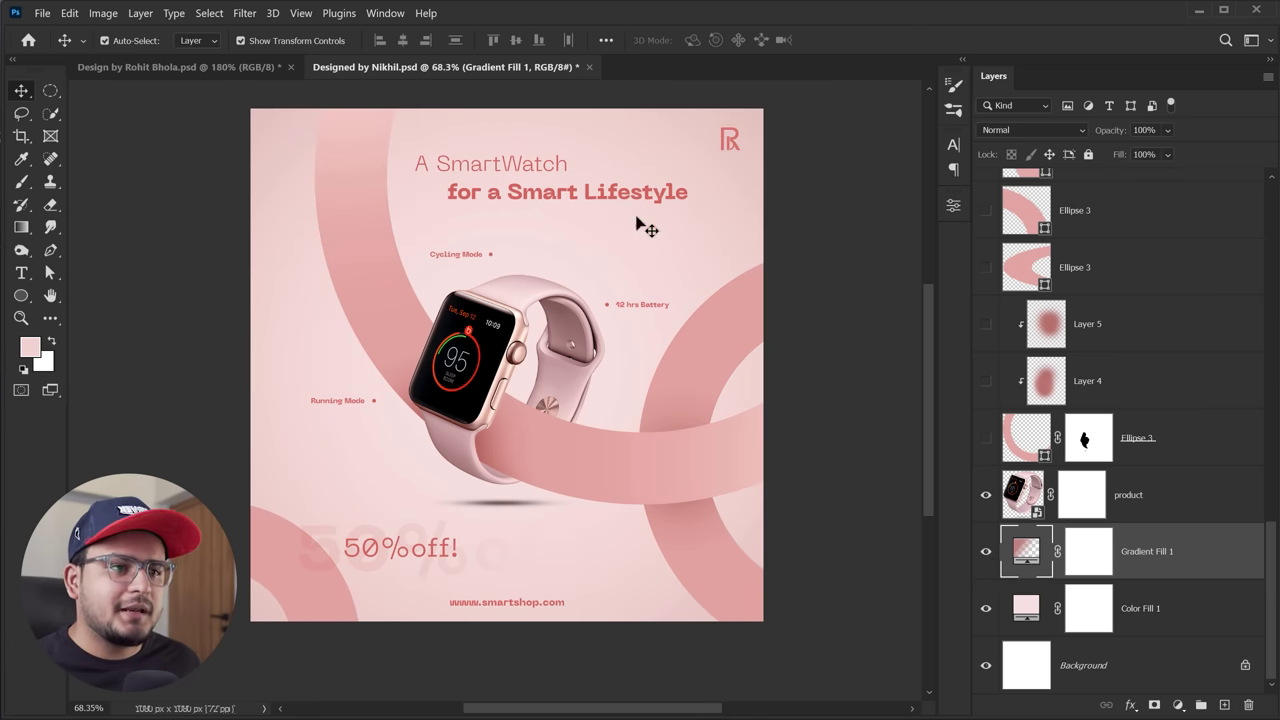
pyautogui.doubleClick(1024, 551)
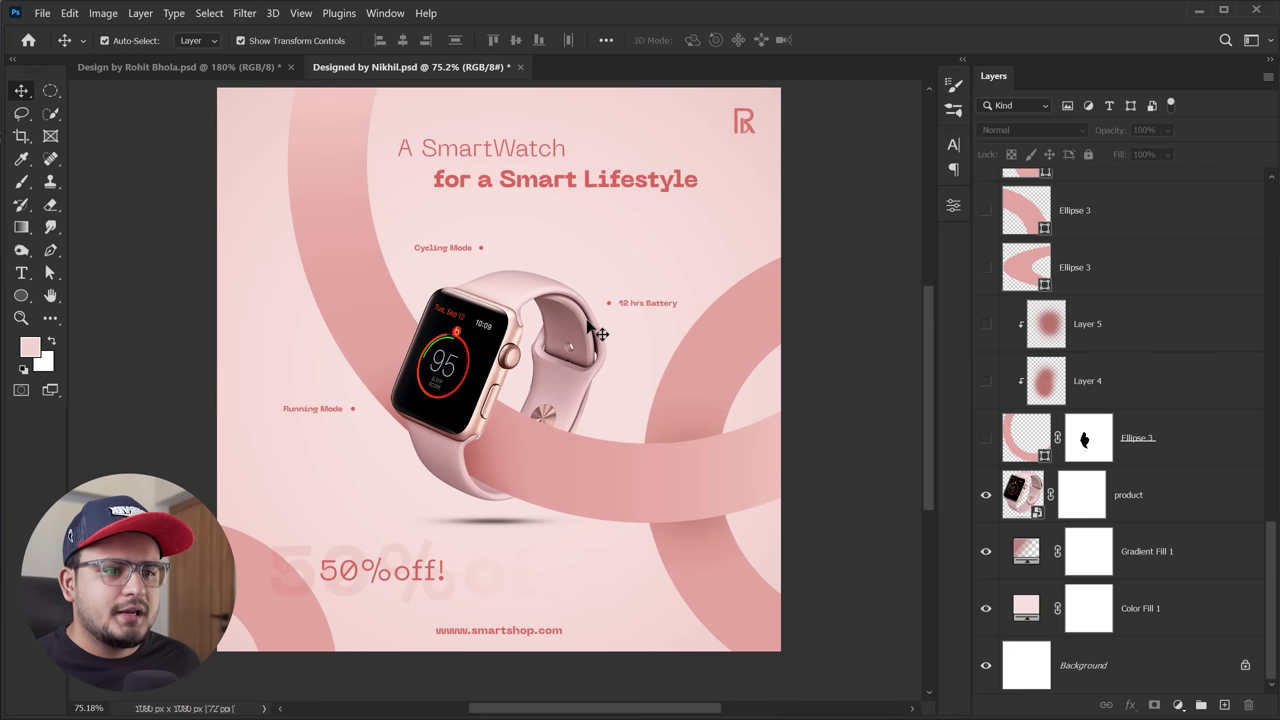
pyautogui.scroll(1, 700, 325)
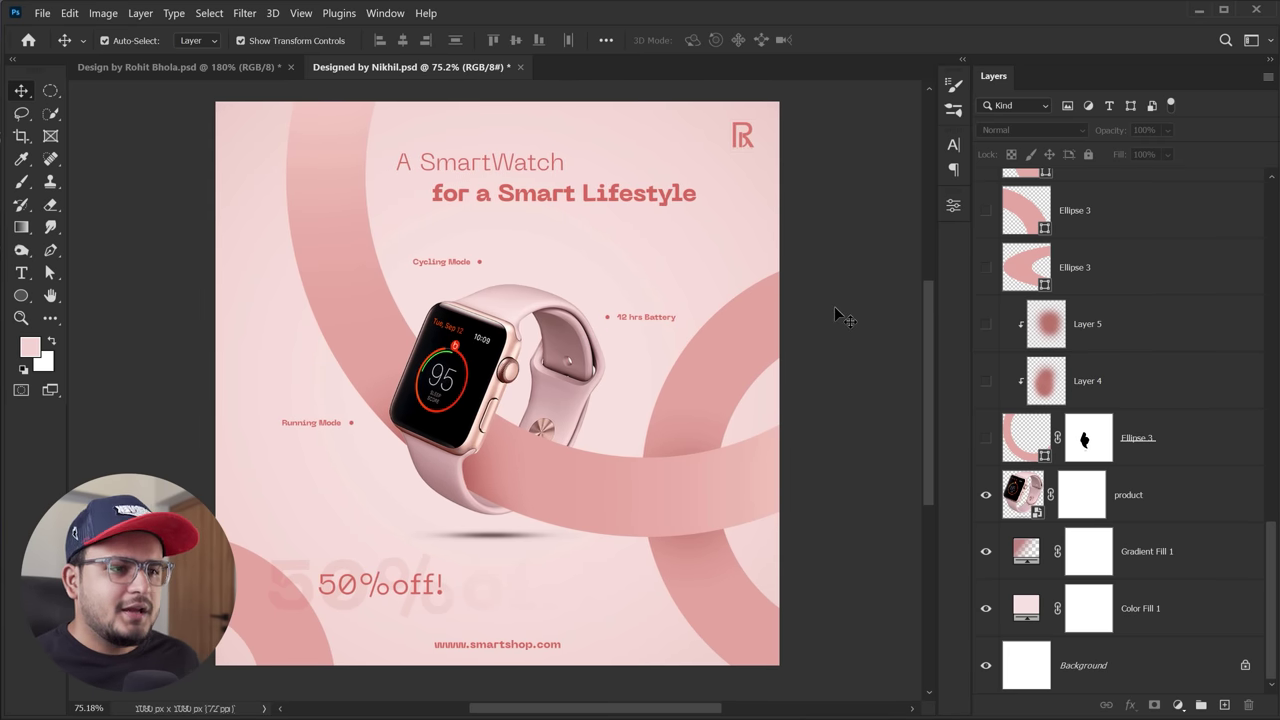